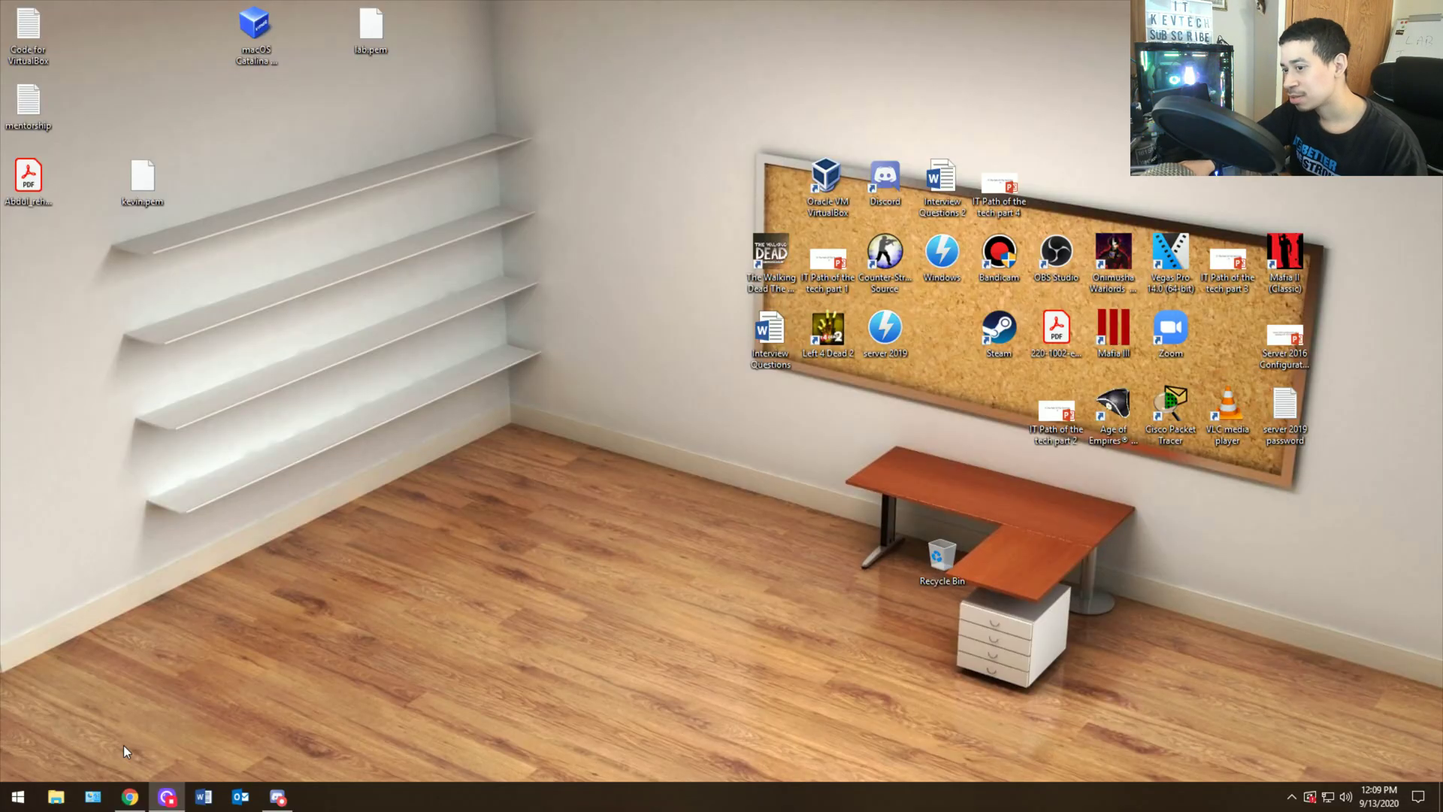
Step: Open the Fonts ticket #INC-59 from the tickets list and read its font installation request
{"action": "left_click", "coordinate": [120, 800]}
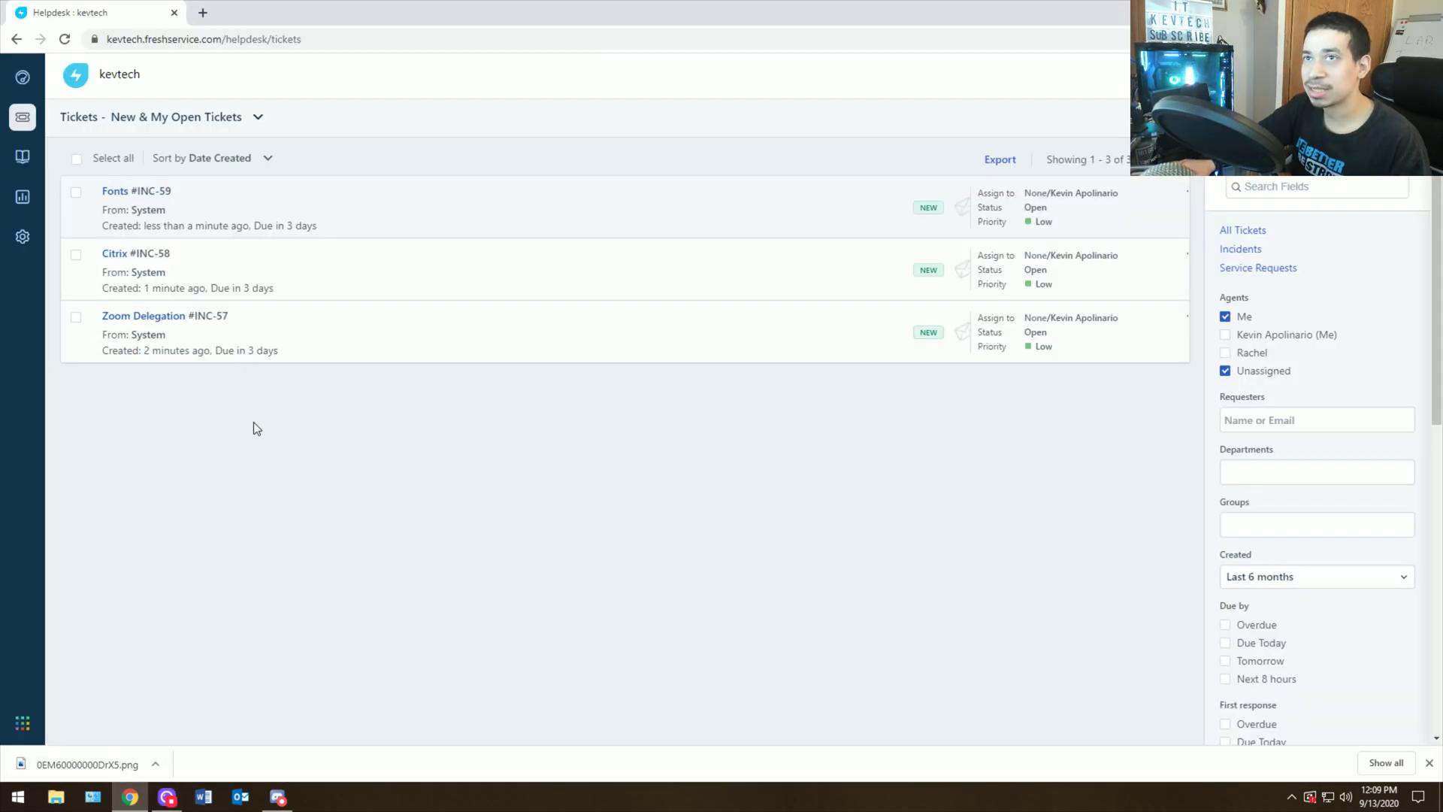
{"action": "left_click", "coordinate": [158, 191]}
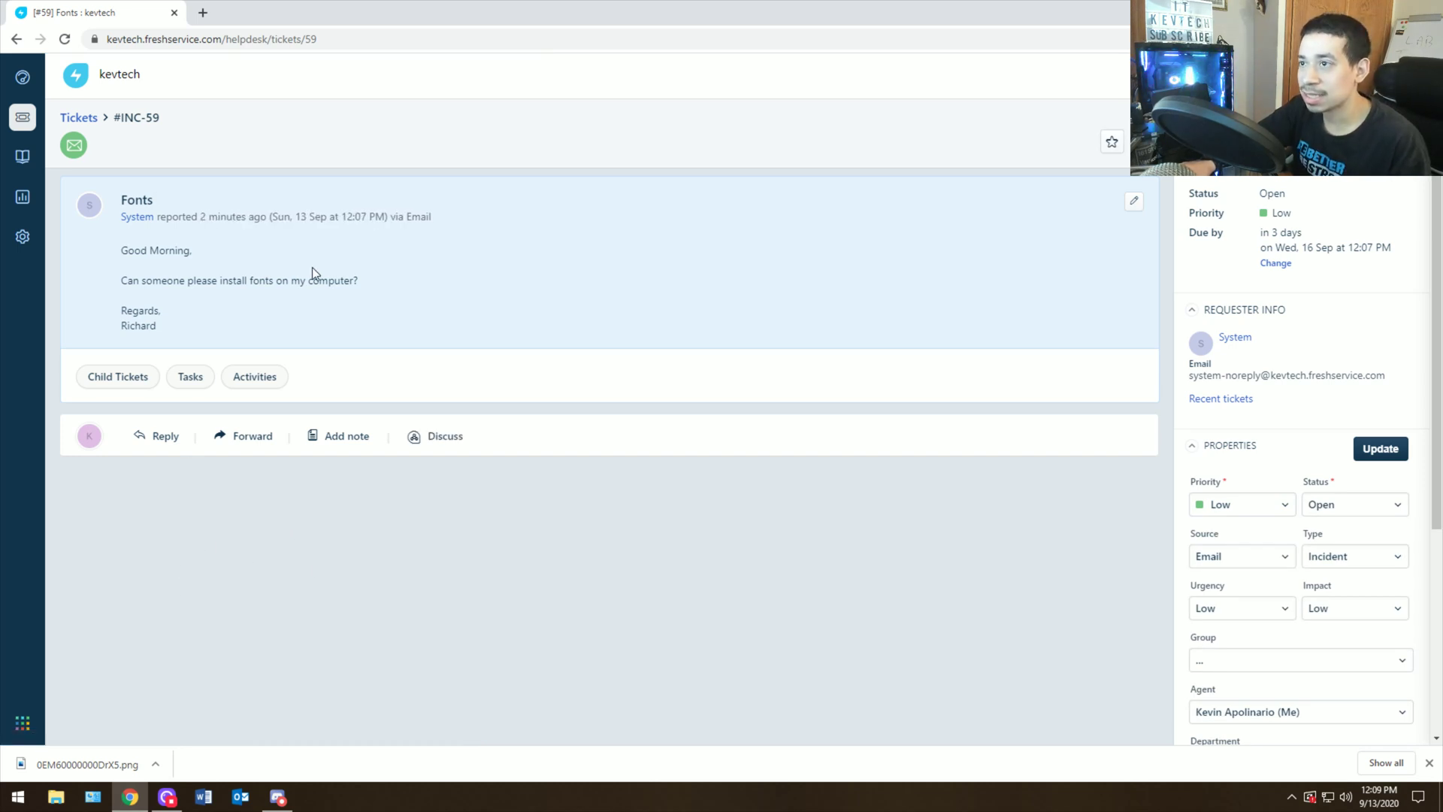
{"action": "left_click_drag", "start_coordinate": [134, 293], "coordinate": [155, 271]}
{"action": "left_click", "coordinate": [180, 327]}
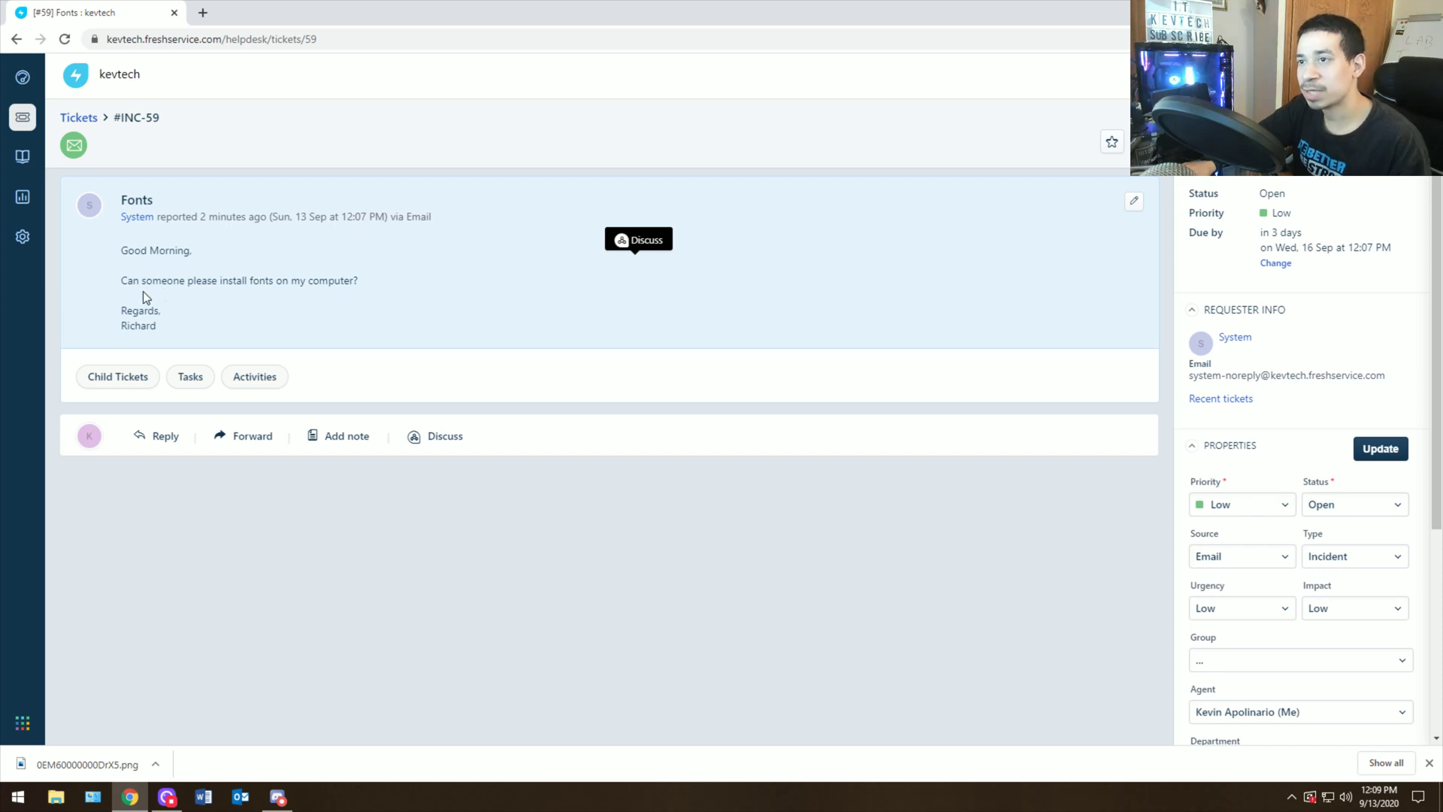
Step: In a new tab, search Google for 'google fonts' and open the Google Fonts site
{"action": "left_click", "coordinate": [202, 15]}
{"action": "type", "text": "goo"}
{"action": "key", "text": "Return"}
{"action": "type", "text": "go"}
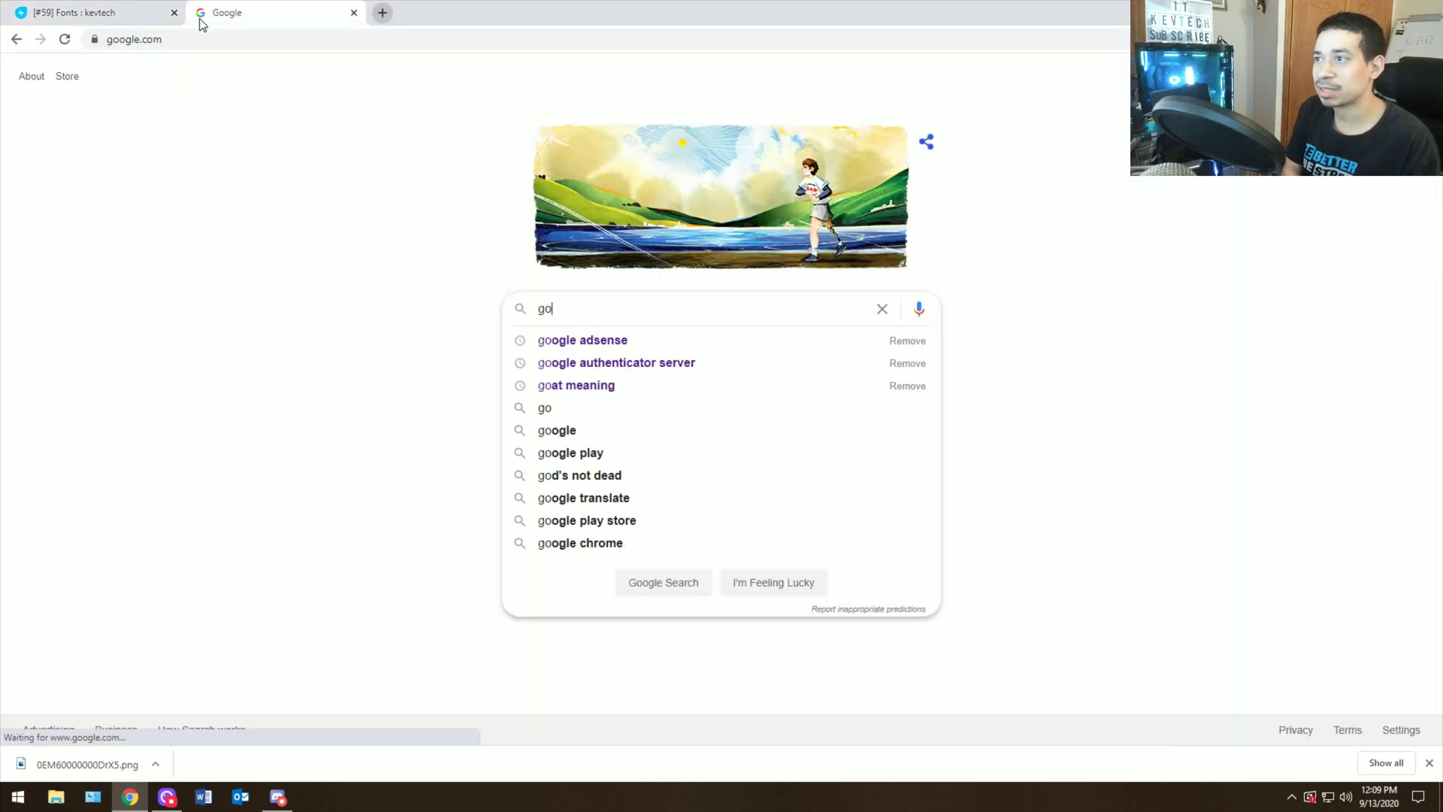
{"action": "type", "text": "ogle fonts"}
{"action": "key", "text": "Return"}
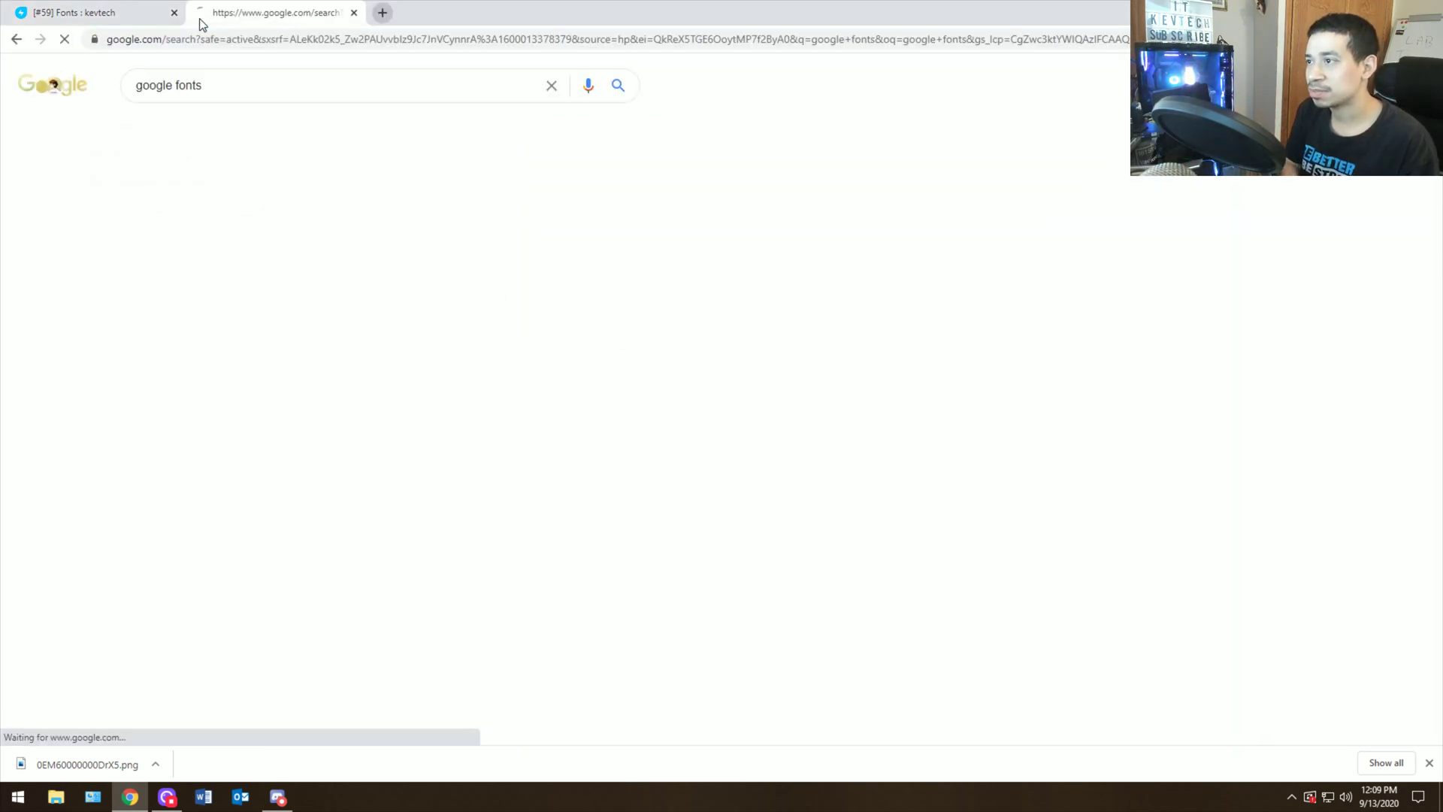
{"action": "left_click", "coordinate": [160, 218]}
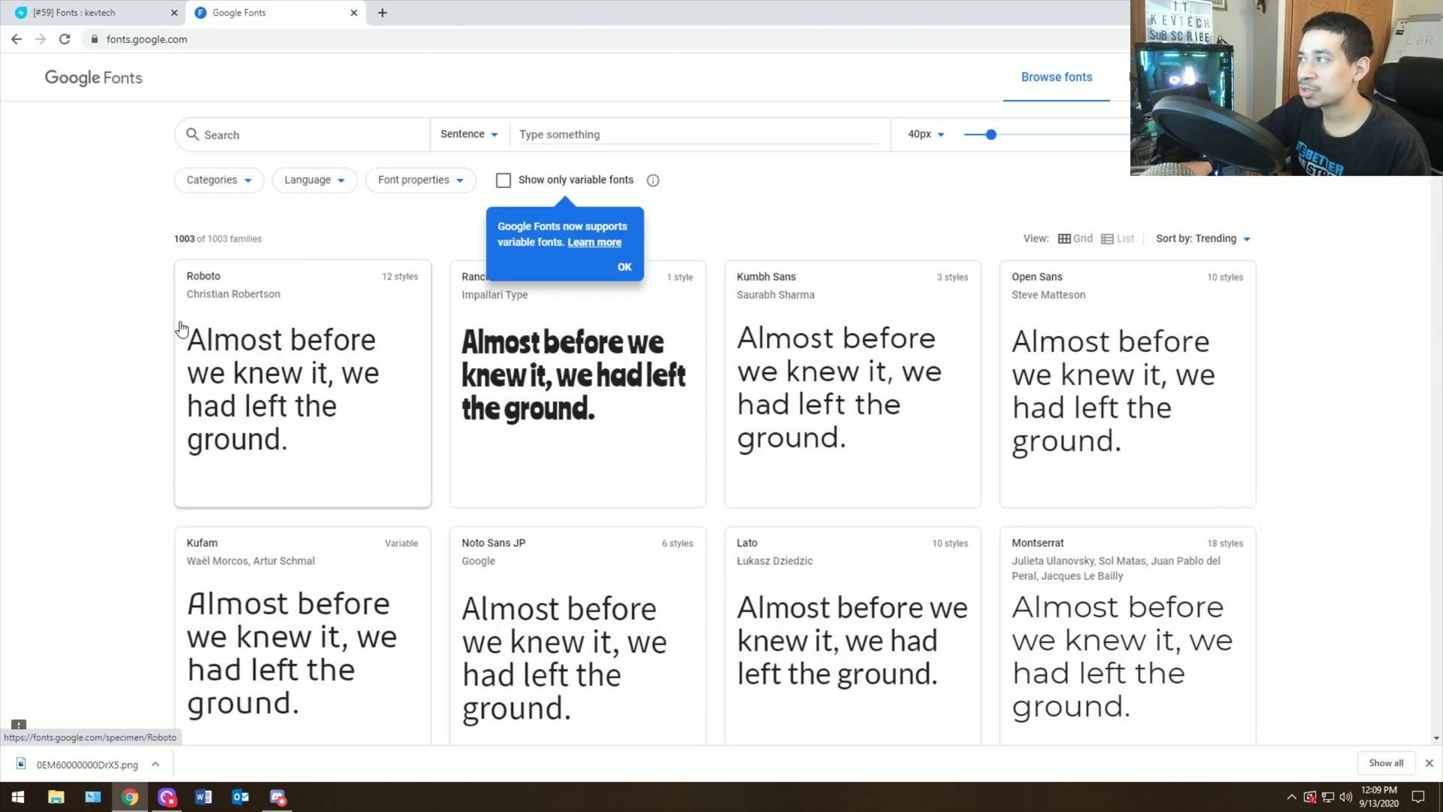
Step: Open the Open Sans family page and scroll through its styles
{"action": "scroll", "coordinate": [181, 328], "scroll_direction": "down", "scroll_amount": 6}
{"action": "scroll", "coordinate": [180, 328], "scroll_direction": "up", "scroll_amount": 6}
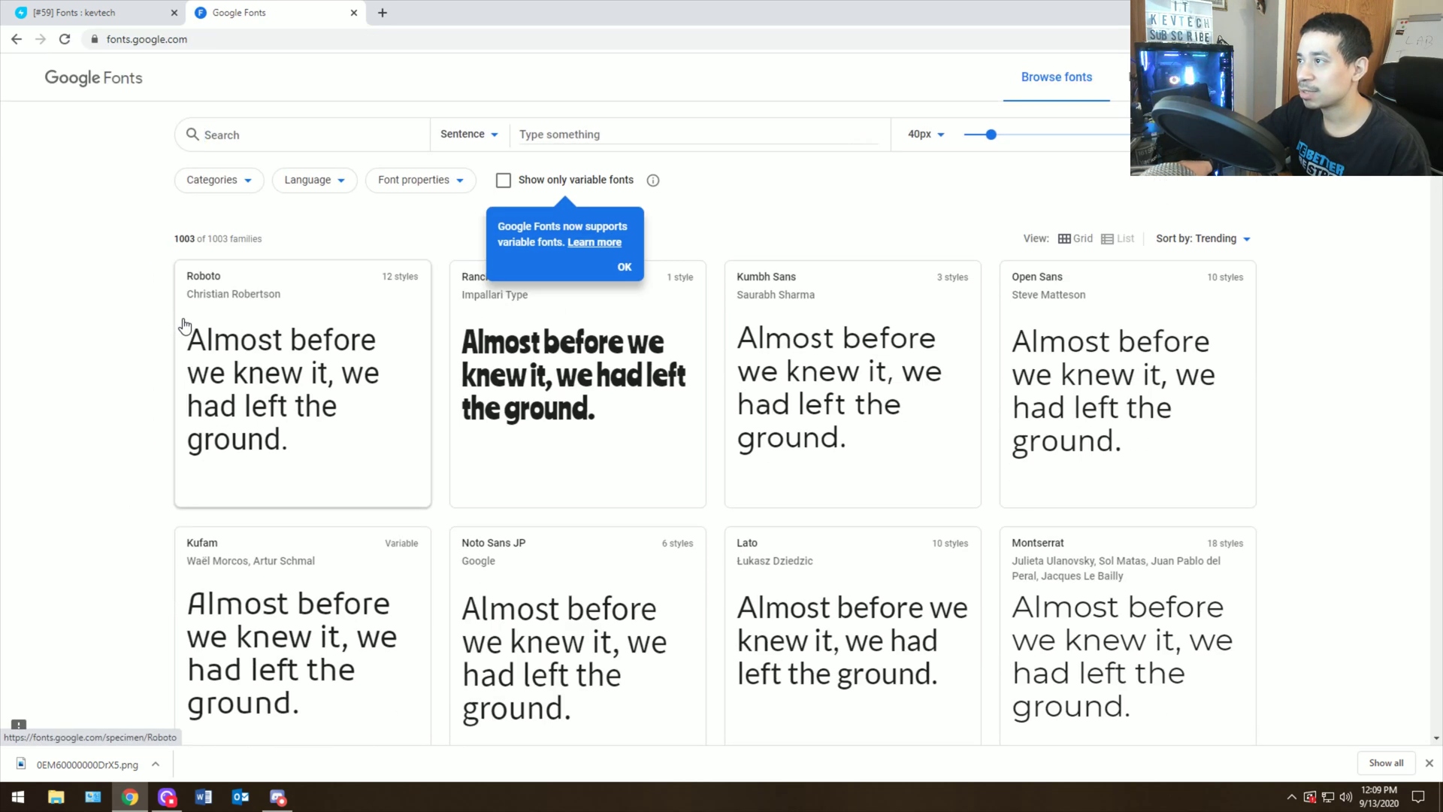
{"action": "left_click", "coordinate": [1052, 343]}
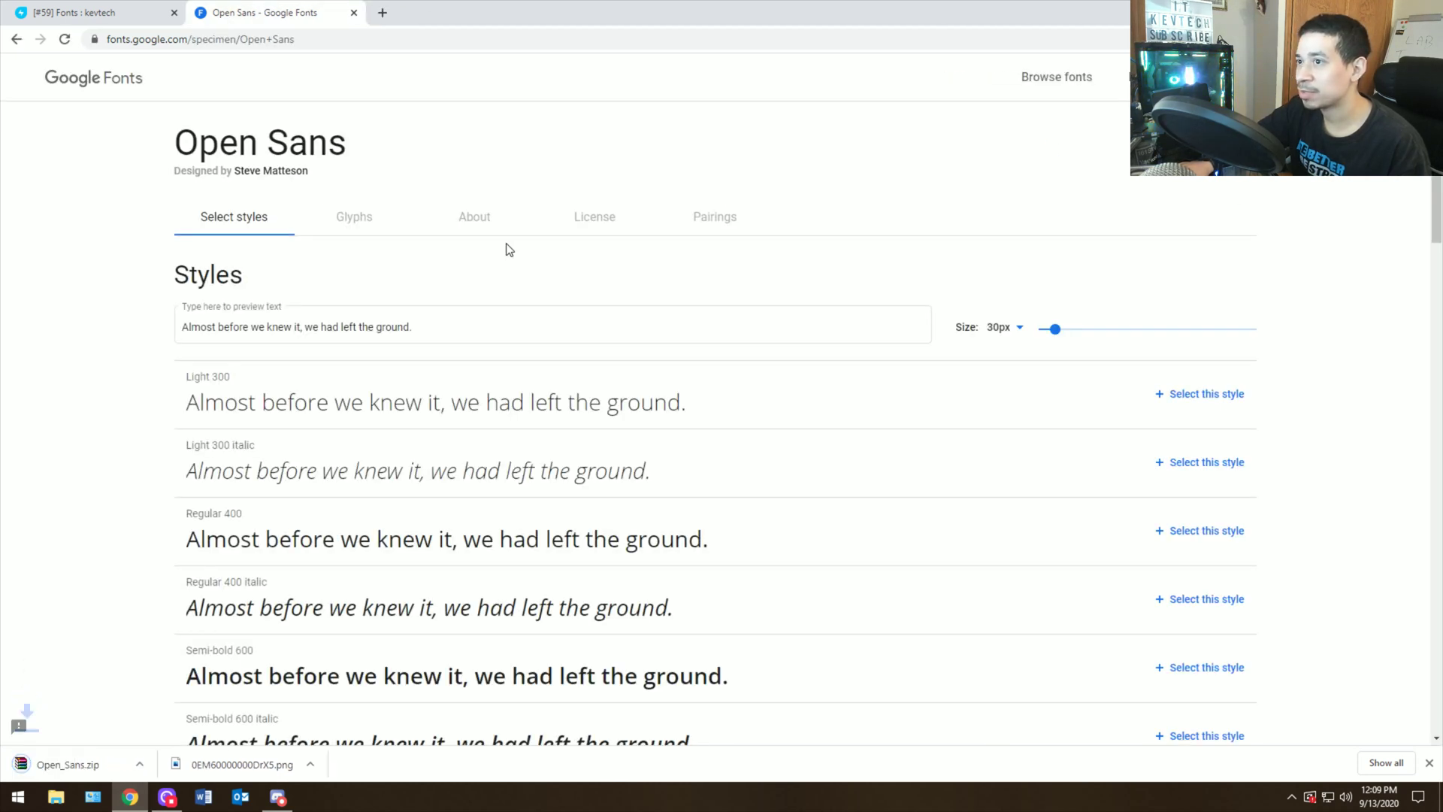
{"action": "scroll", "coordinate": [308, 443], "scroll_direction": "down", "scroll_amount": 1}
{"action": "scroll", "coordinate": [308, 443], "scroll_direction": "down", "scroll_amount": 5}
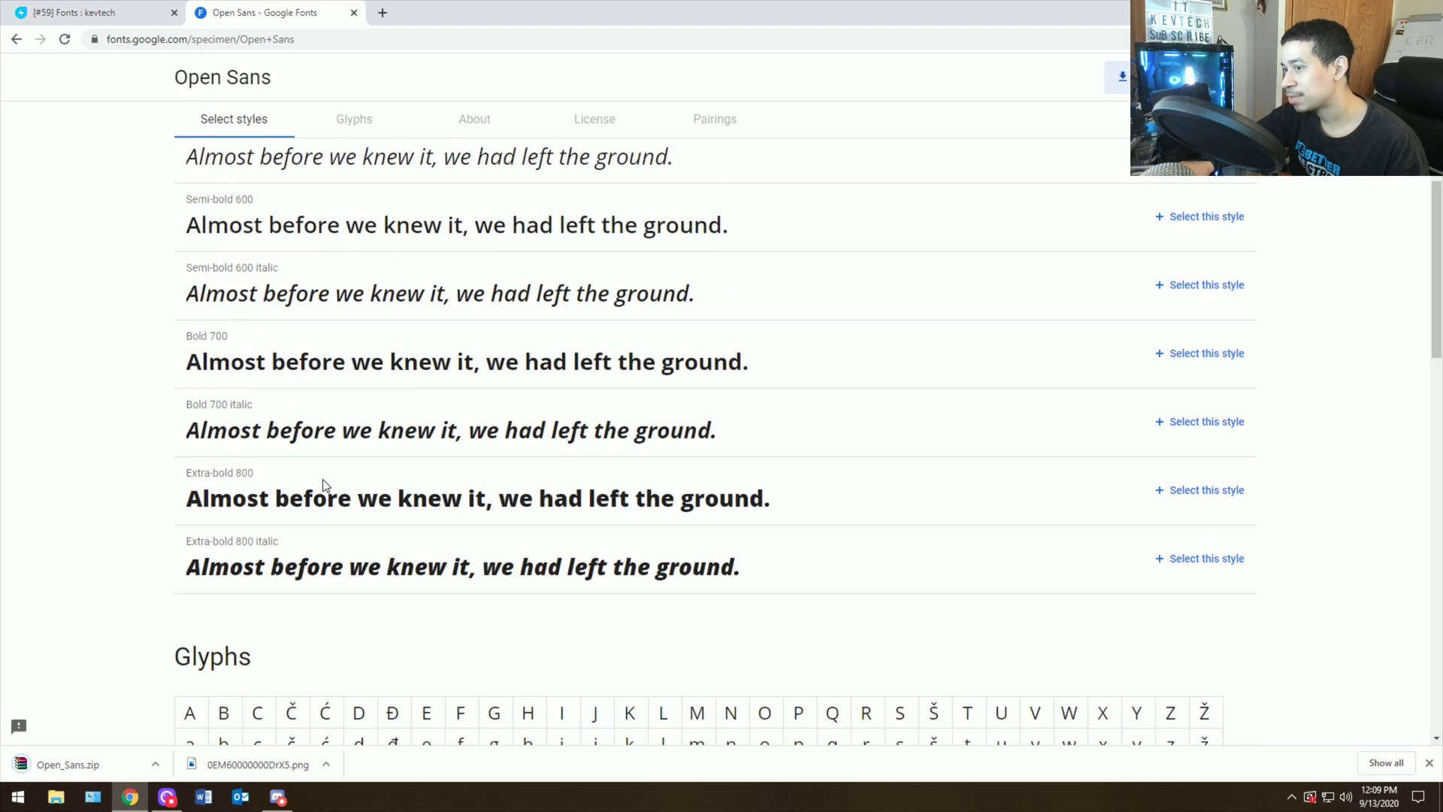
Step: Open Open_Sans.zip in WinRAR and install the Open Sans Bold Italic and ExtraBold fonts
{"action": "left_click", "coordinate": [103, 767]}
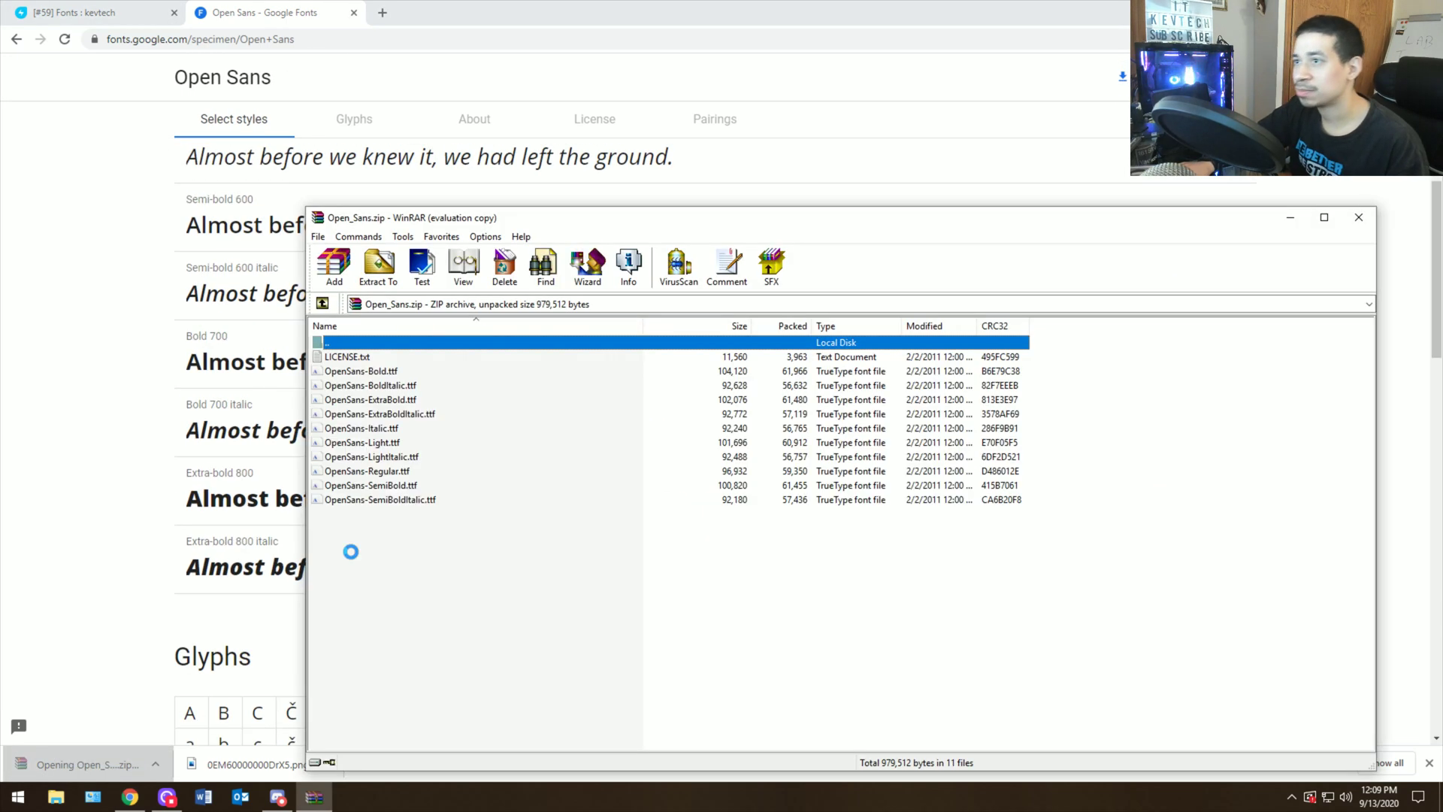
{"action": "double_click", "coordinate": [377, 385]}
{"action": "left_click", "coordinate": [203, 178]}
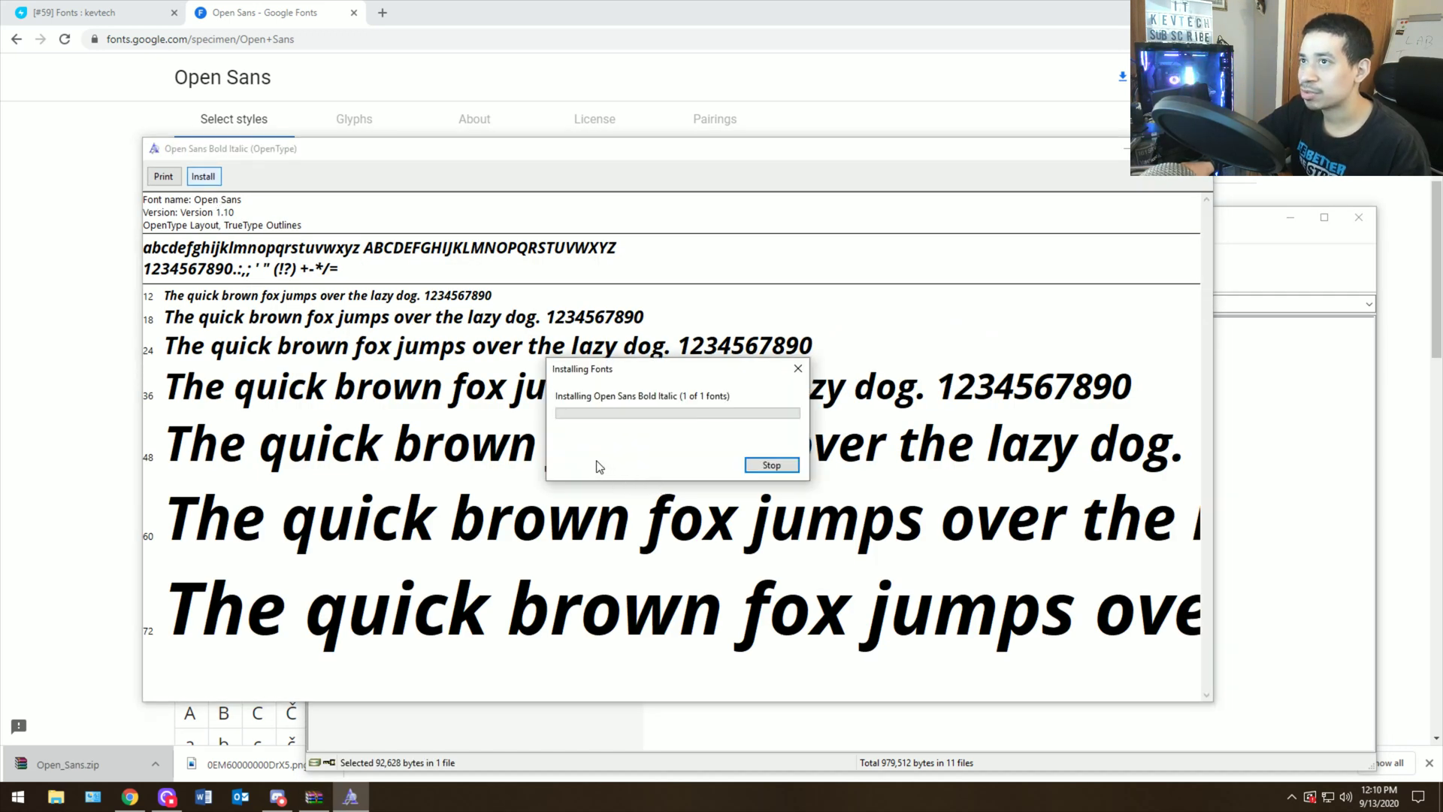
{"action": "left_click", "coordinate": [1195, 148]}
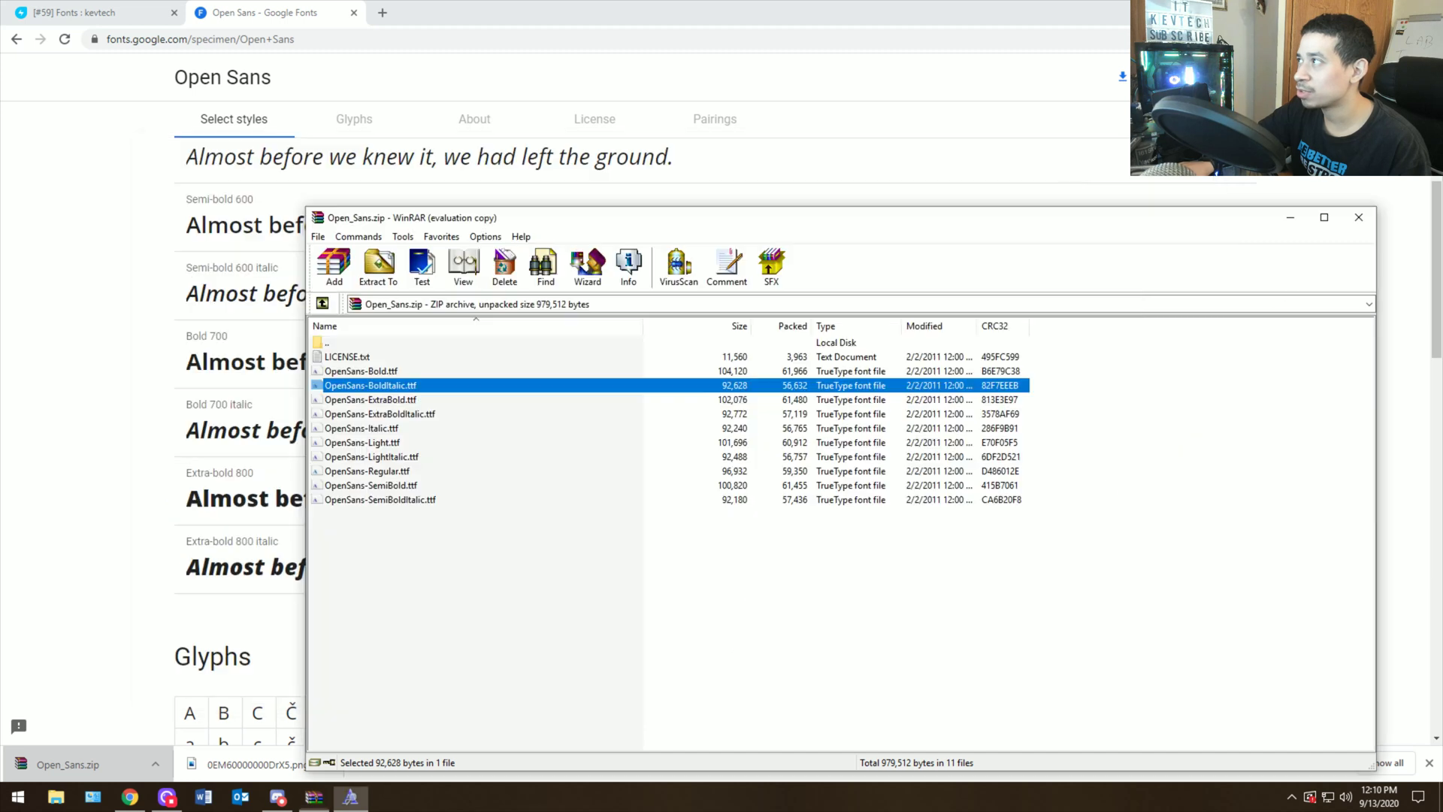
{"action": "double_click", "coordinate": [424, 395]}
{"action": "left_click", "coordinate": [224, 195]}
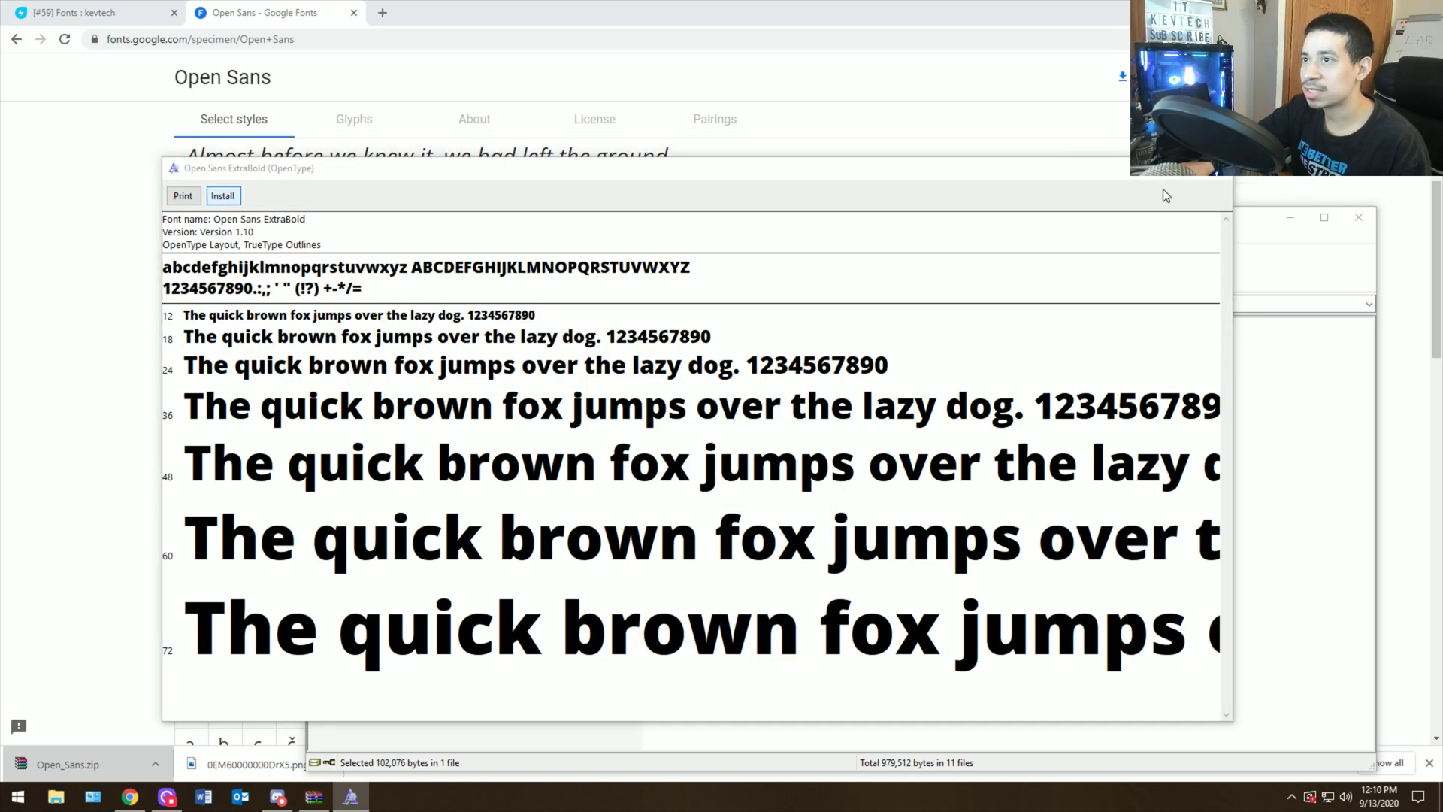
{"action": "left_click", "coordinate": [1215, 170]}
Step: Install the Open Sans Italic and Light fonts from the archive
{"action": "left_click", "coordinate": [395, 428]}
{"action": "double_click", "coordinate": [392, 433]}
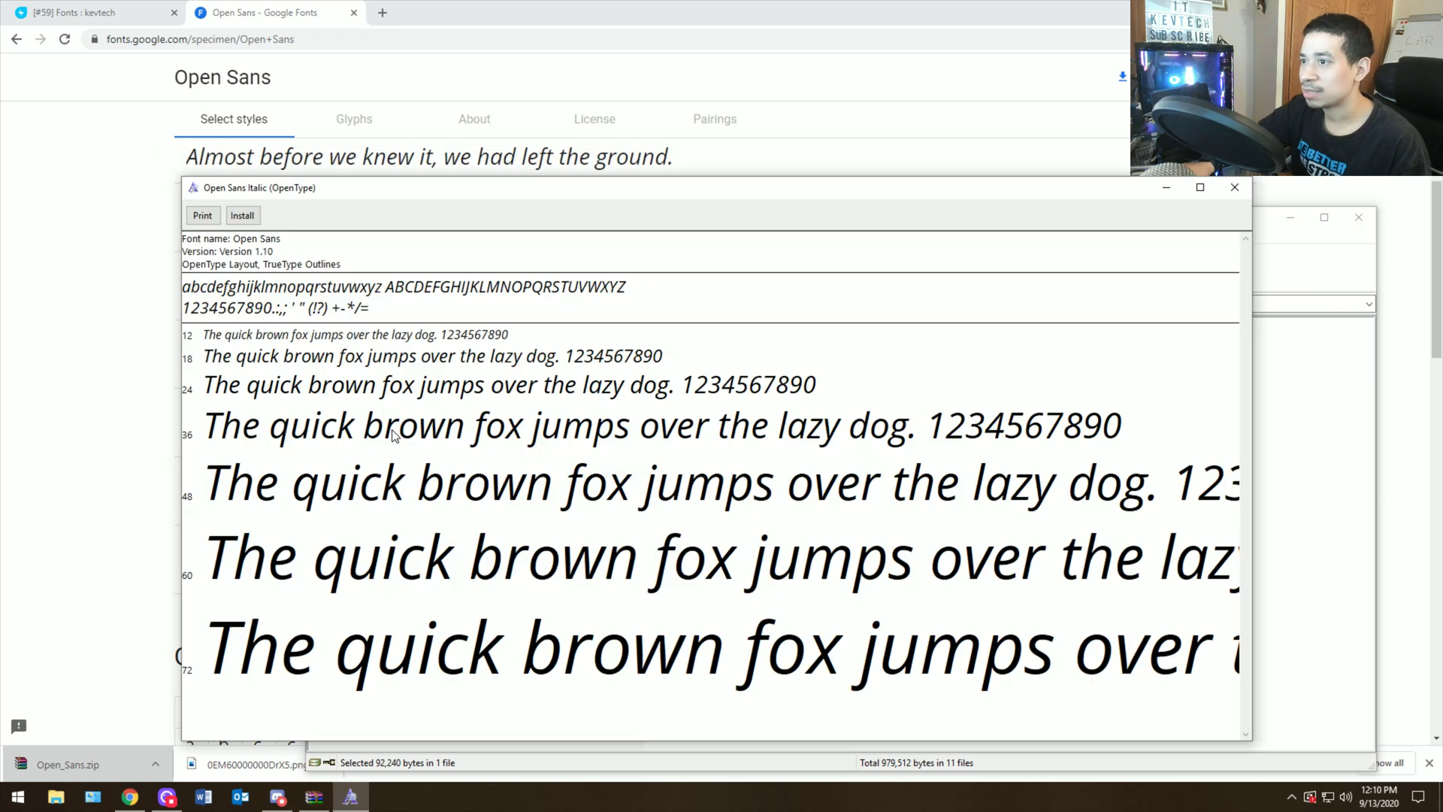
{"action": "left_click", "coordinate": [240, 218]}
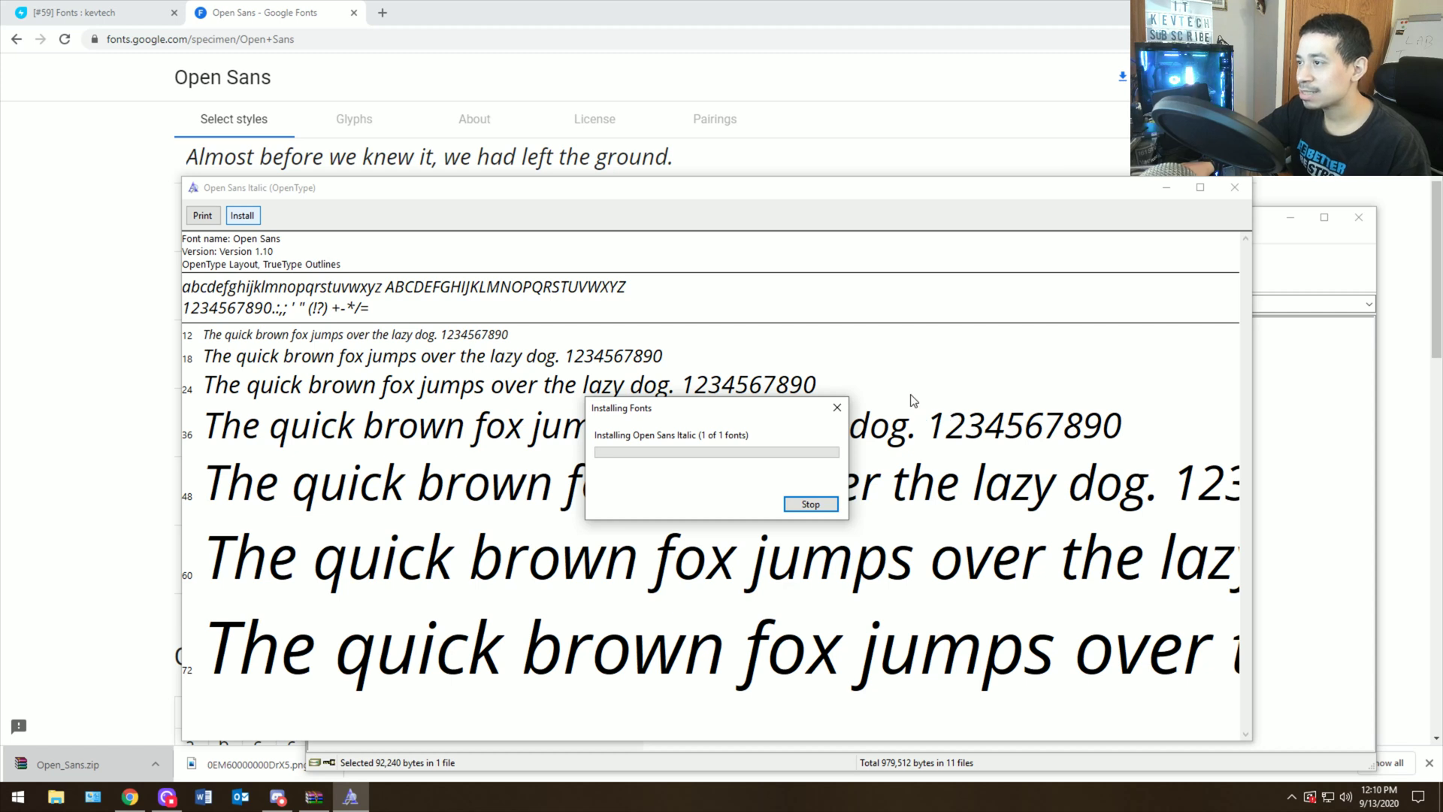
{"action": "left_click", "coordinate": [1234, 187]}
{"action": "left_click", "coordinate": [403, 443]}
{"action": "double_click", "coordinate": [403, 443]}
{"action": "left_click", "coordinate": [85, 60]}
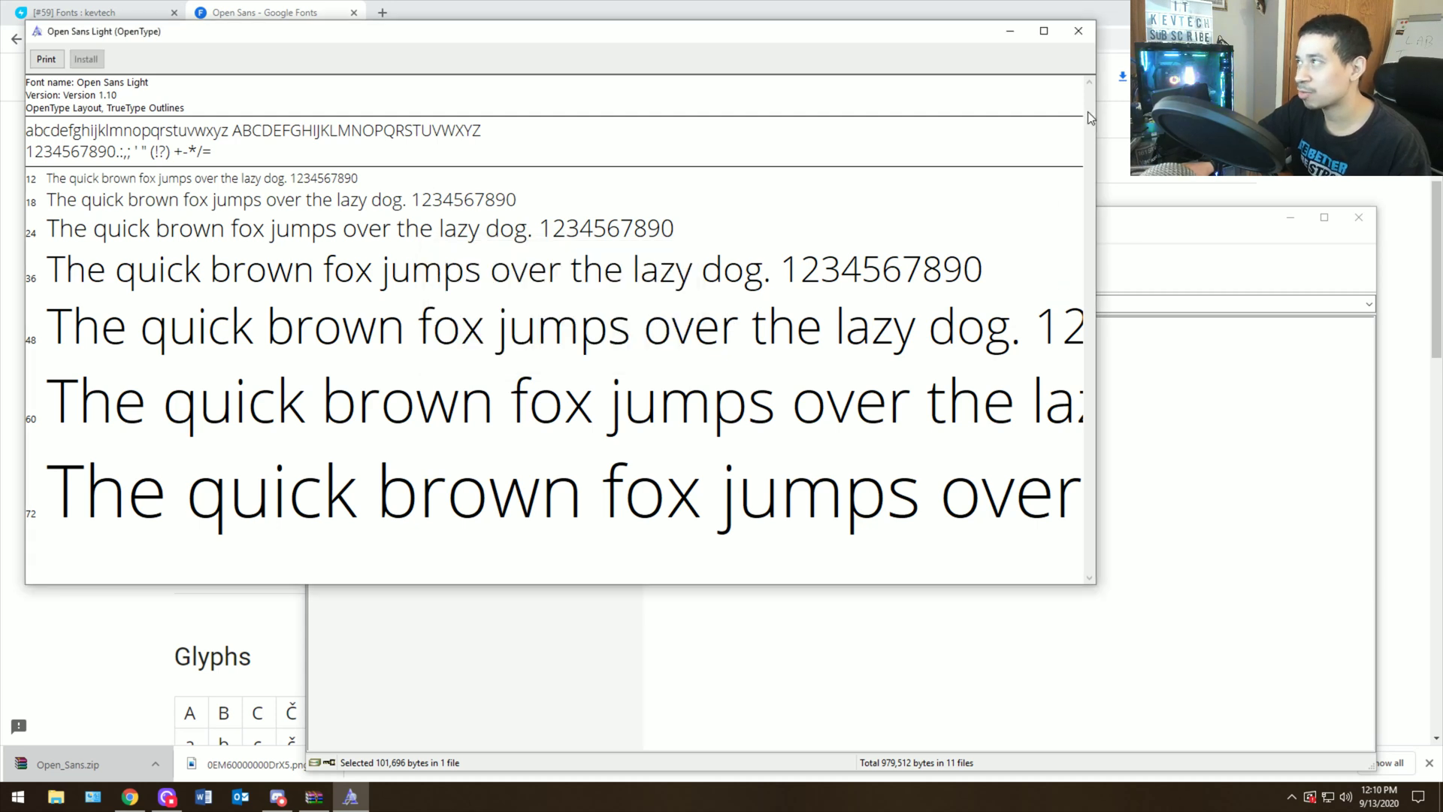
{"action": "left_click", "coordinate": [1077, 31]}
Step: Install the Open Sans Light Italic, Regular and SemiBold Italic fonts
{"action": "double_click", "coordinate": [406, 456]}
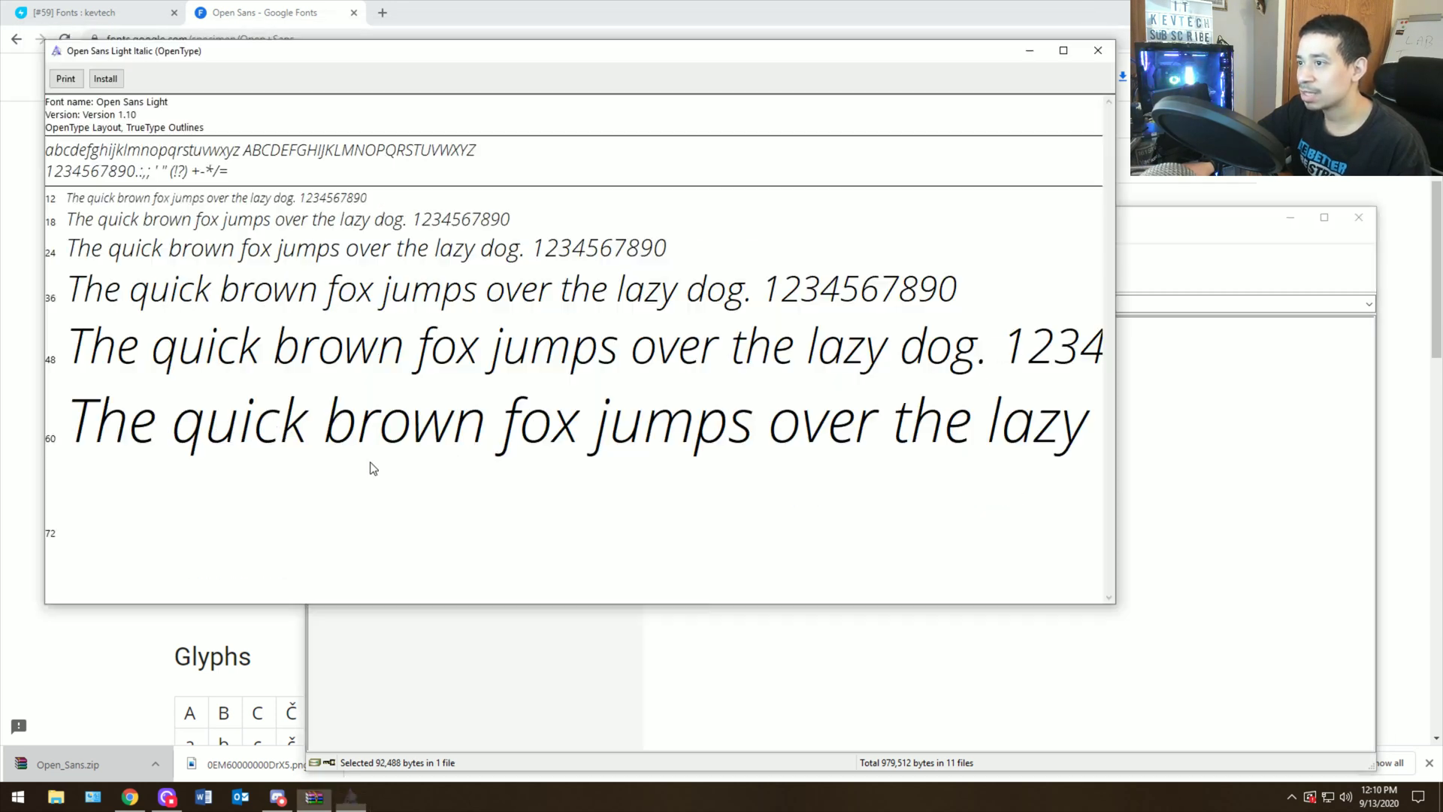
{"action": "left_click", "coordinate": [105, 80]}
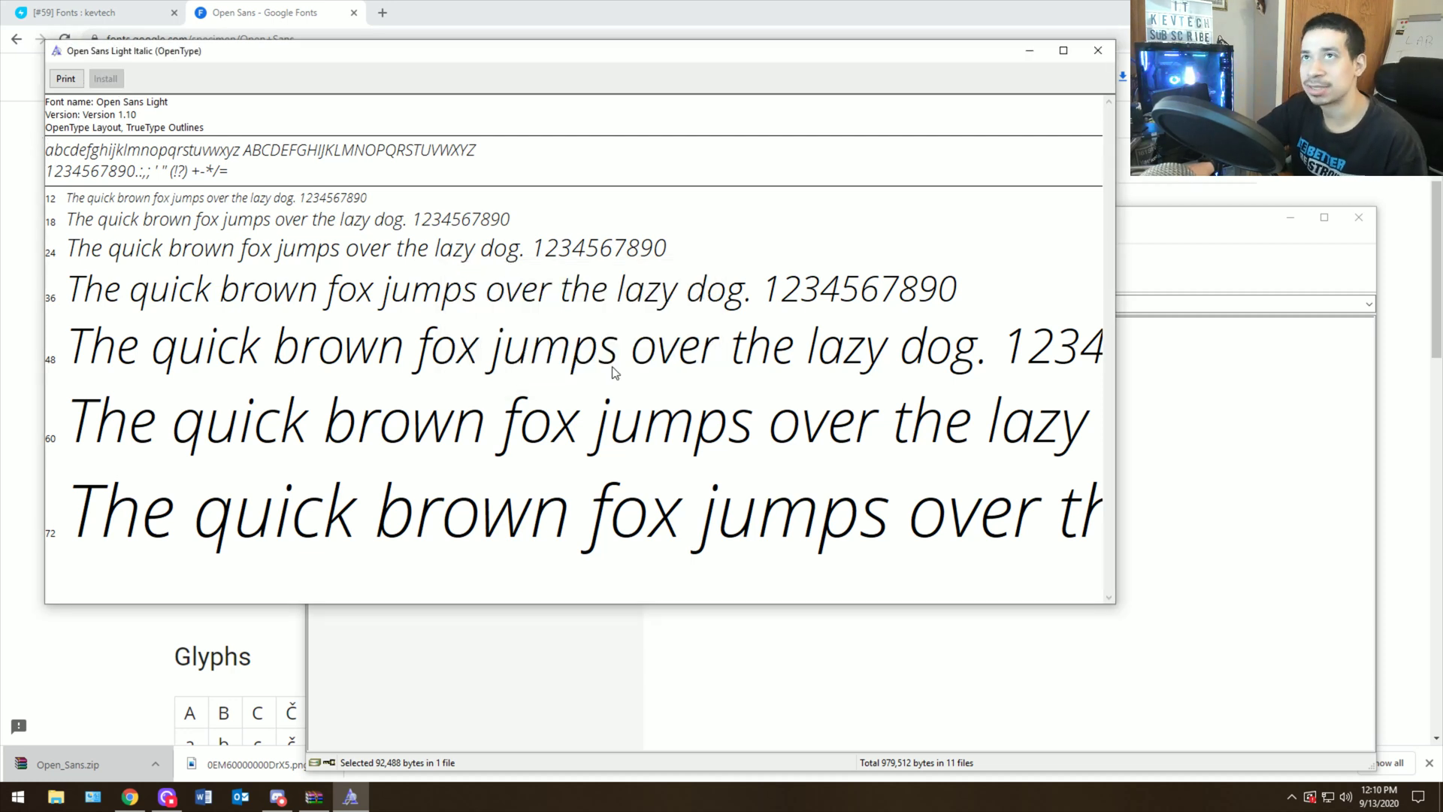
{"action": "left_click", "coordinate": [1097, 51]}
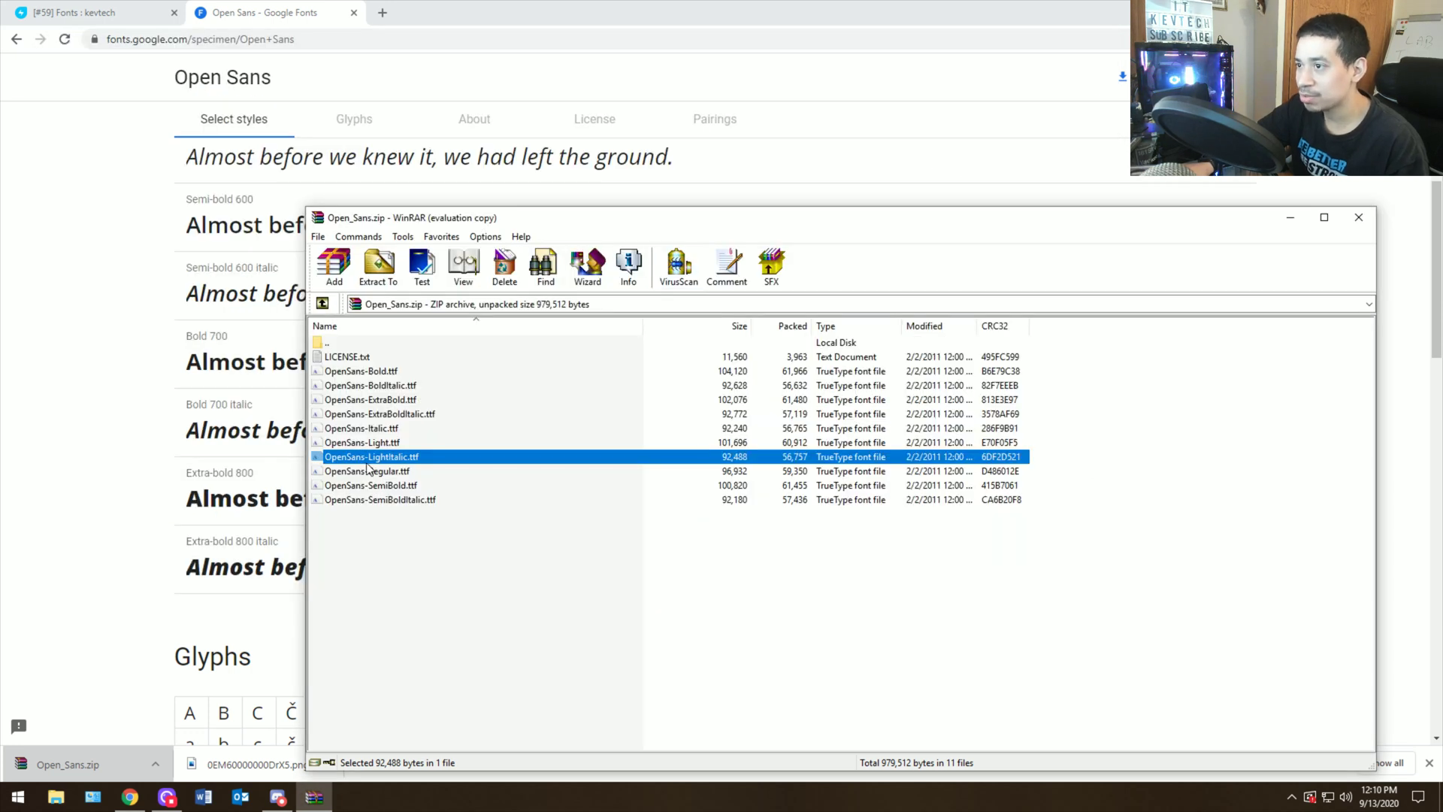
{"action": "double_click", "coordinate": [367, 463]}
{"action": "left_click", "coordinate": [1117, 70]}
{"action": "double_click", "coordinate": [403, 470]}
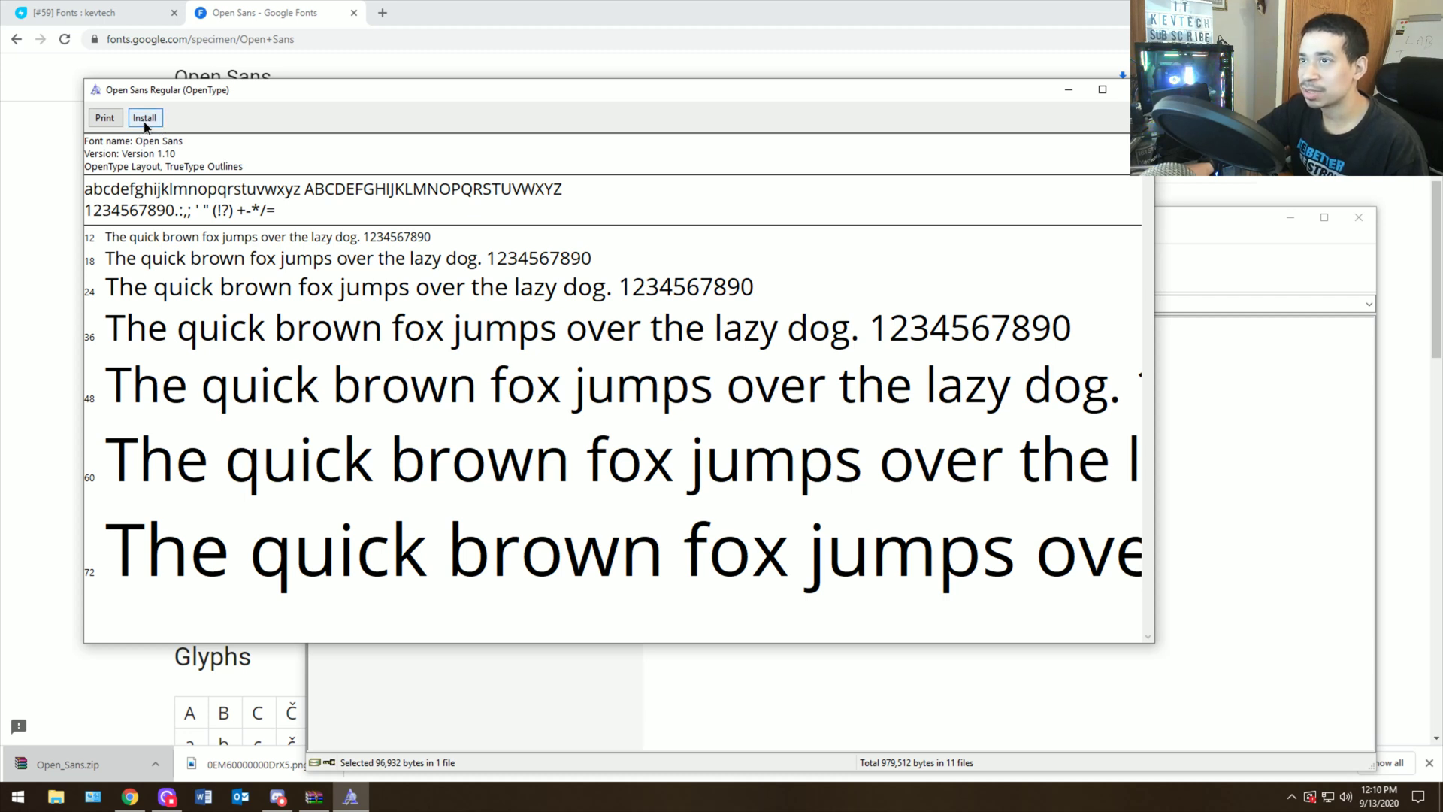
{"action": "left_click", "coordinate": [145, 121]}
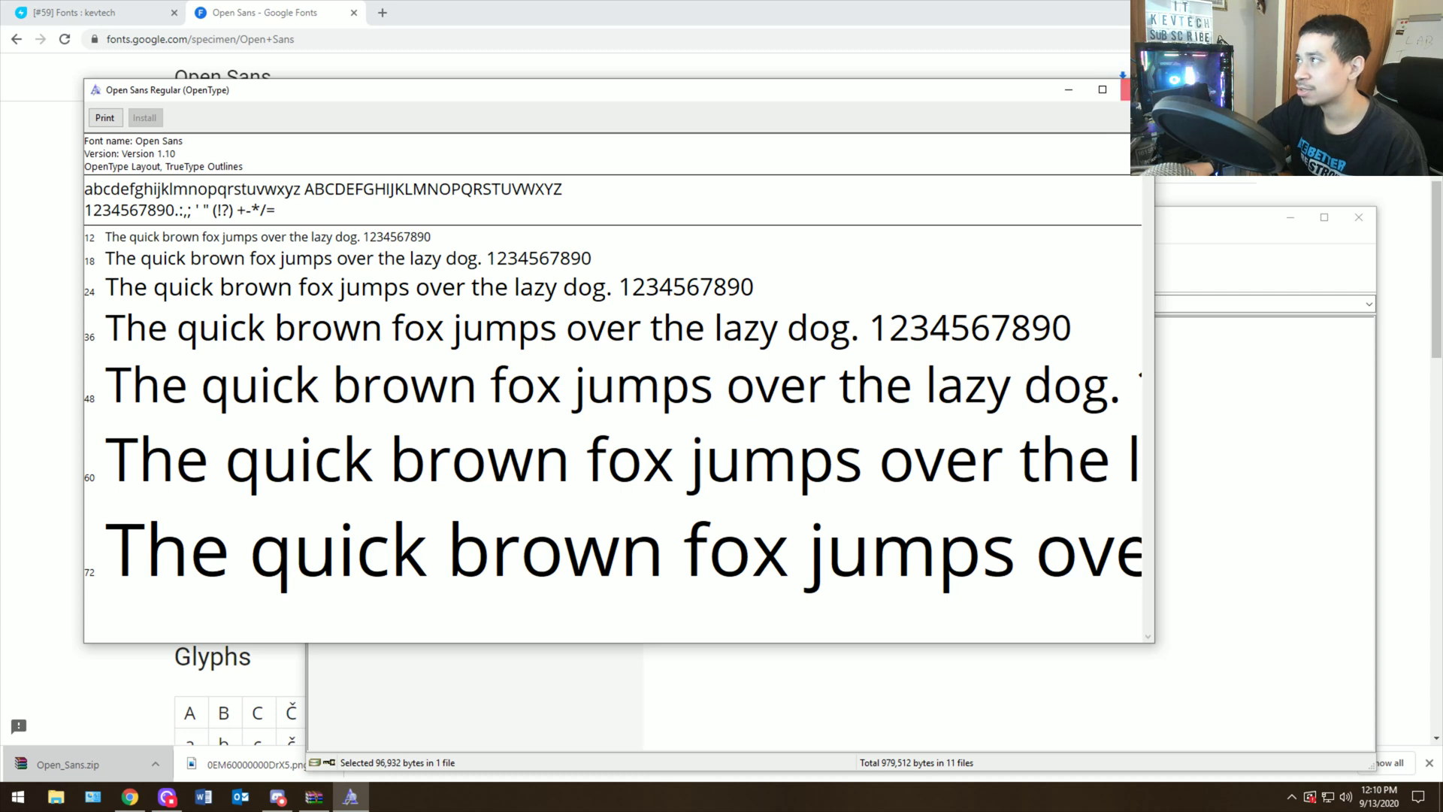
{"action": "left_click", "coordinate": [1129, 89]}
{"action": "double_click", "coordinate": [416, 500]}
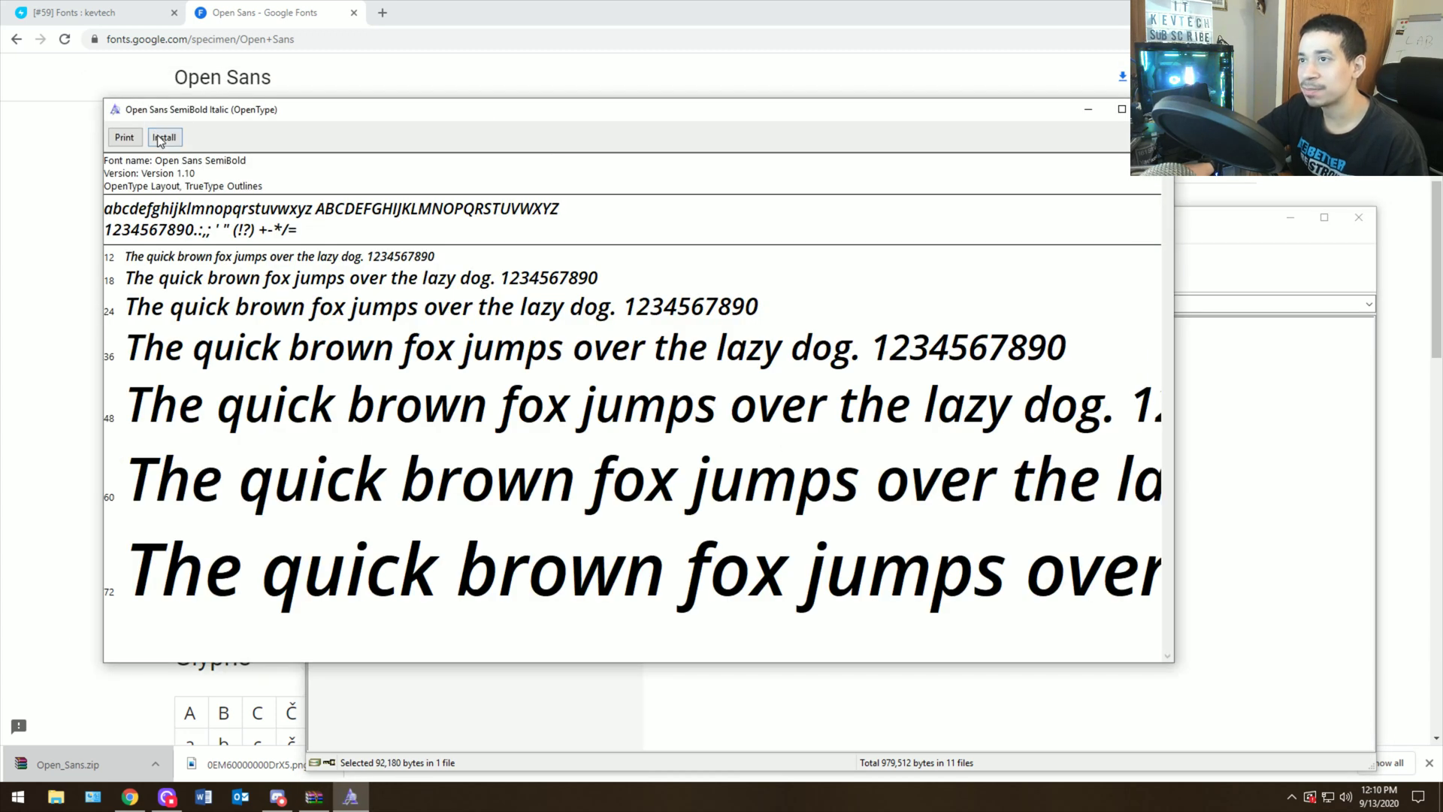
{"action": "left_click", "coordinate": [162, 138]}
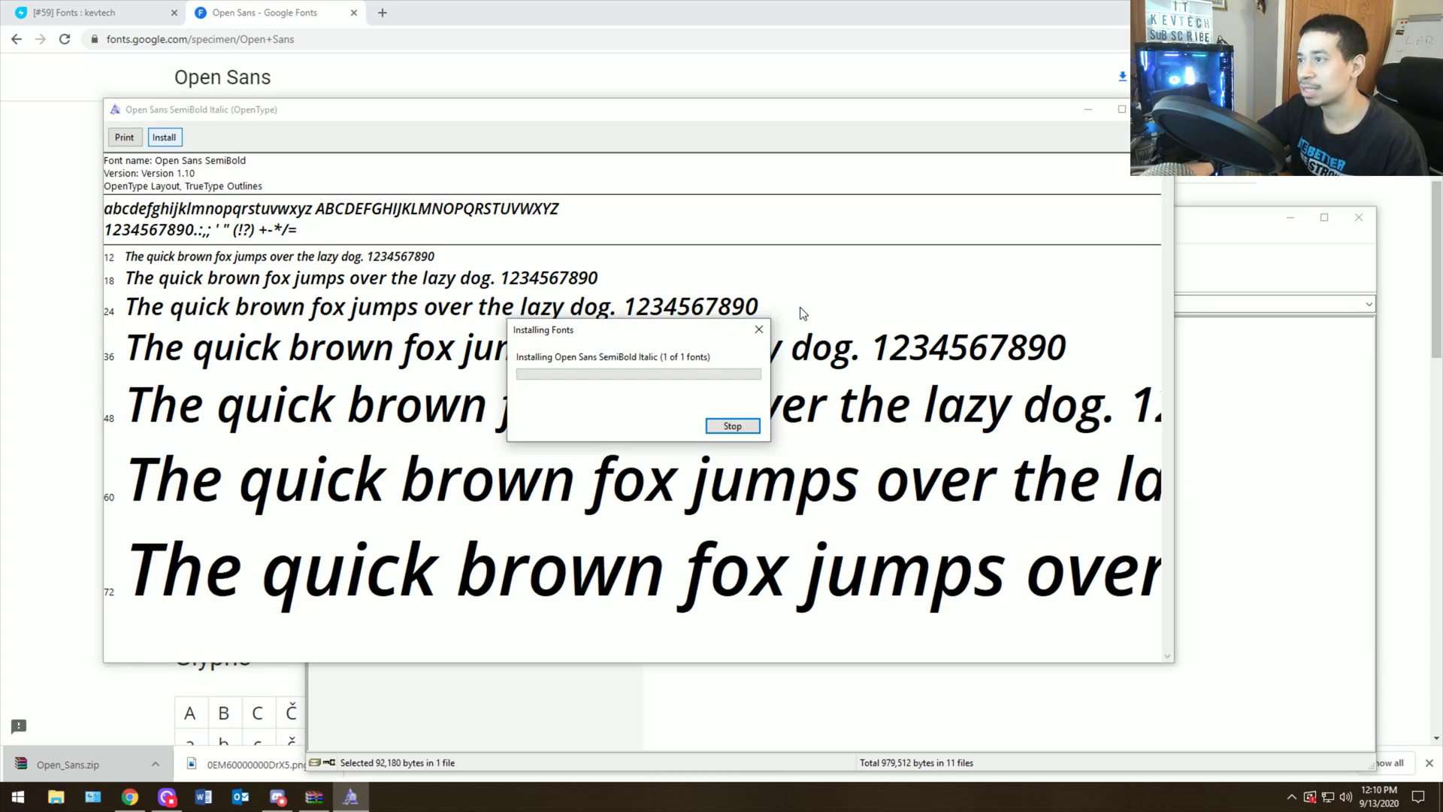
{"action": "left_click", "coordinate": [1155, 109]}
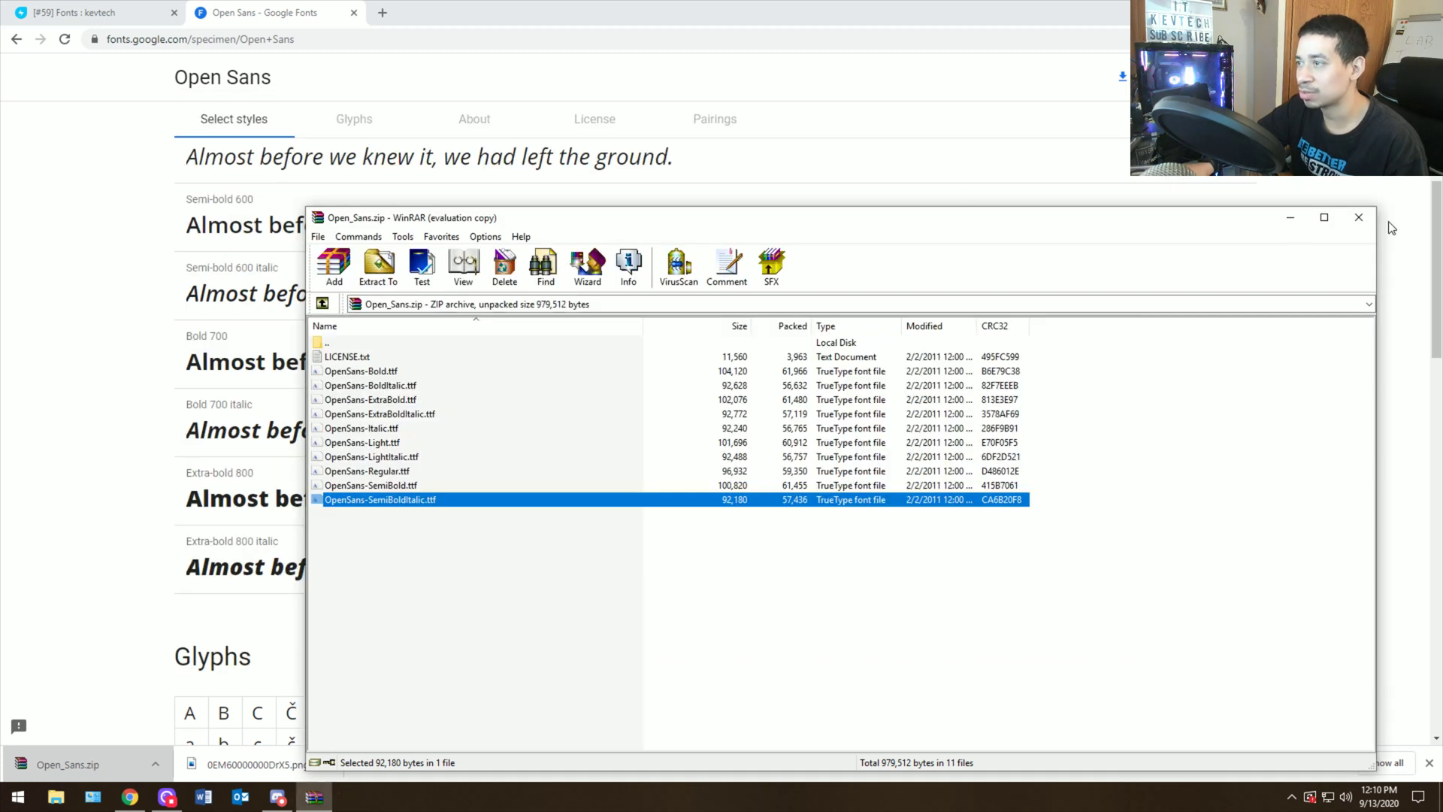
Step: Close the font archive and start a new blank Word document
{"action": "left_click", "coordinate": [1358, 218]}
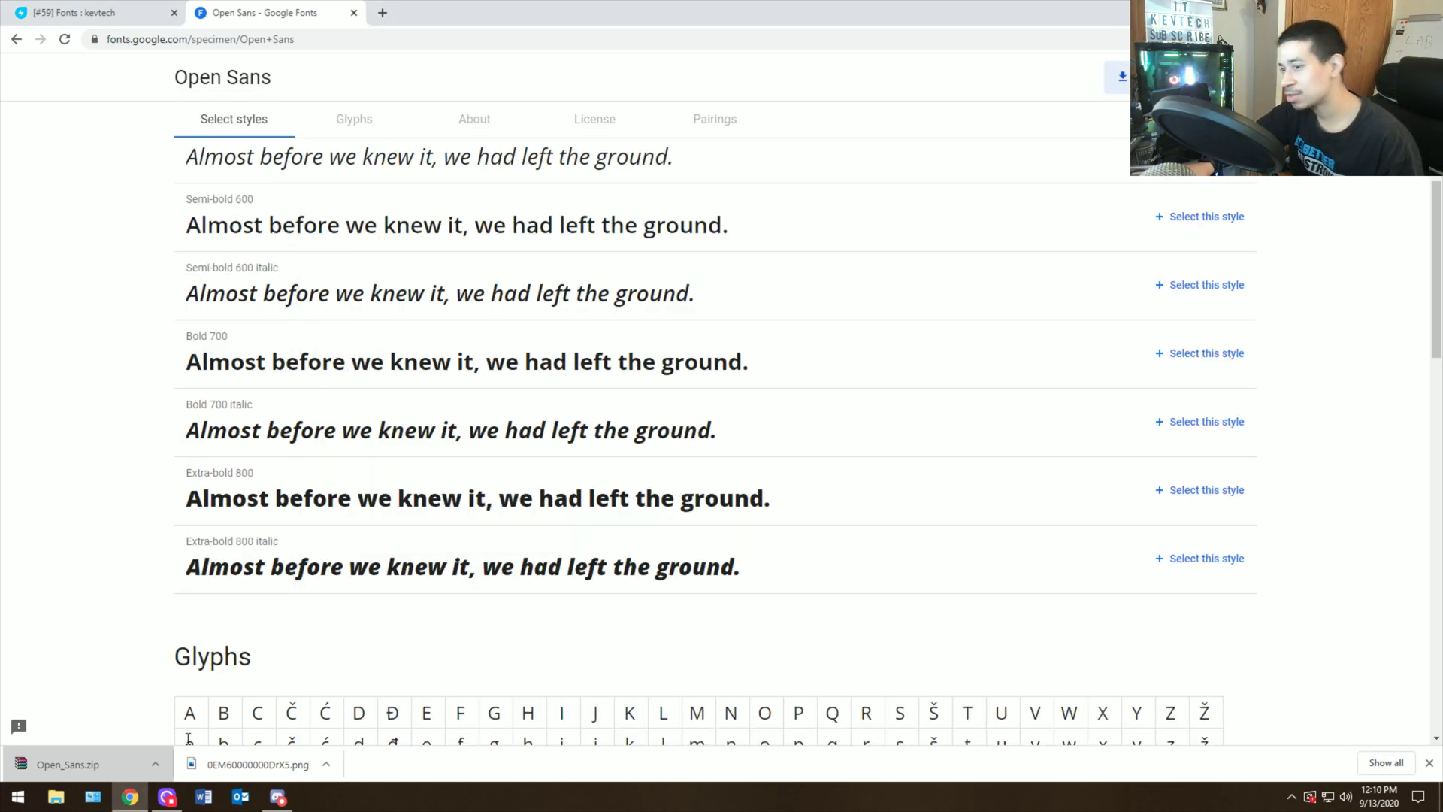
{"action": "left_click", "coordinate": [203, 797]}
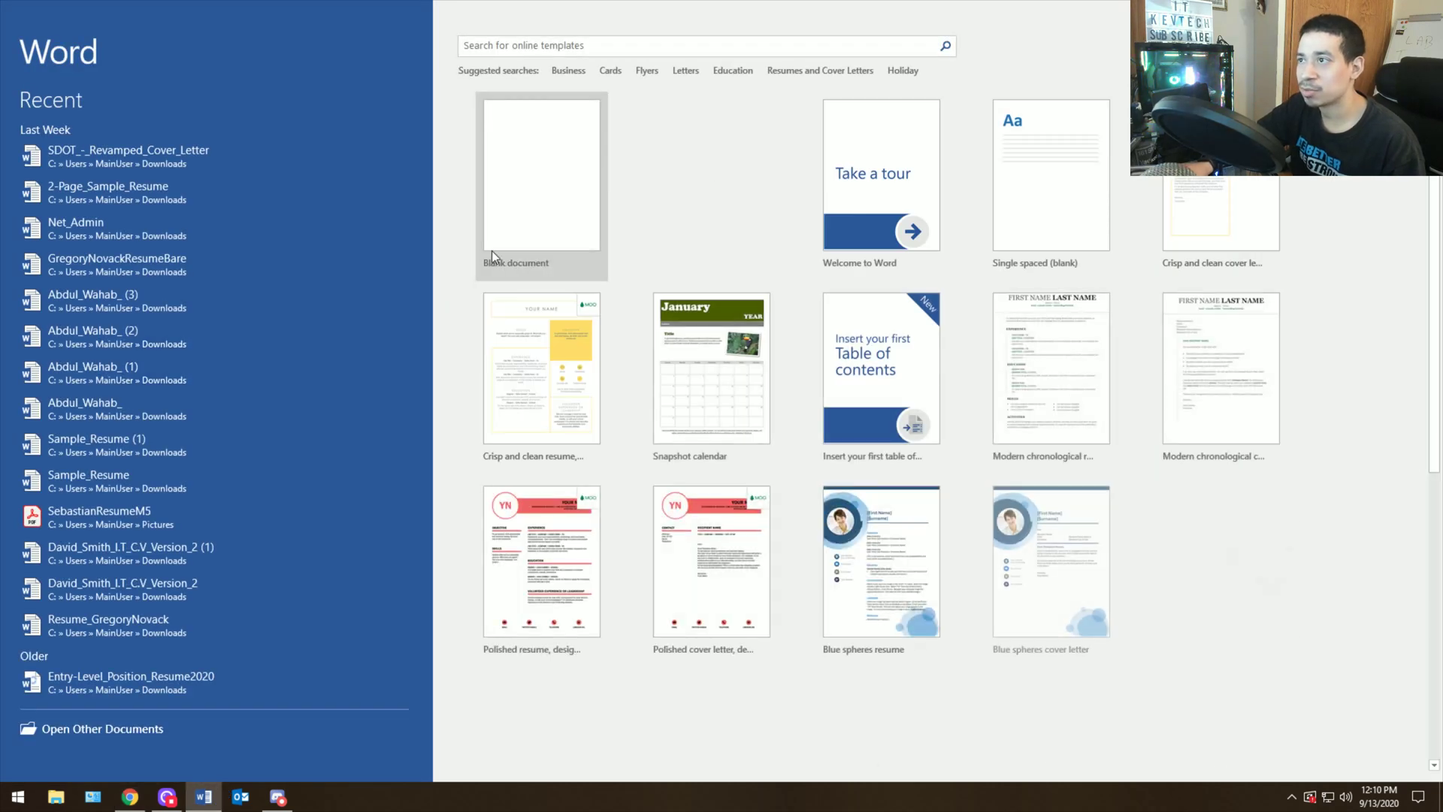
{"action": "left_click", "coordinate": [493, 251]}
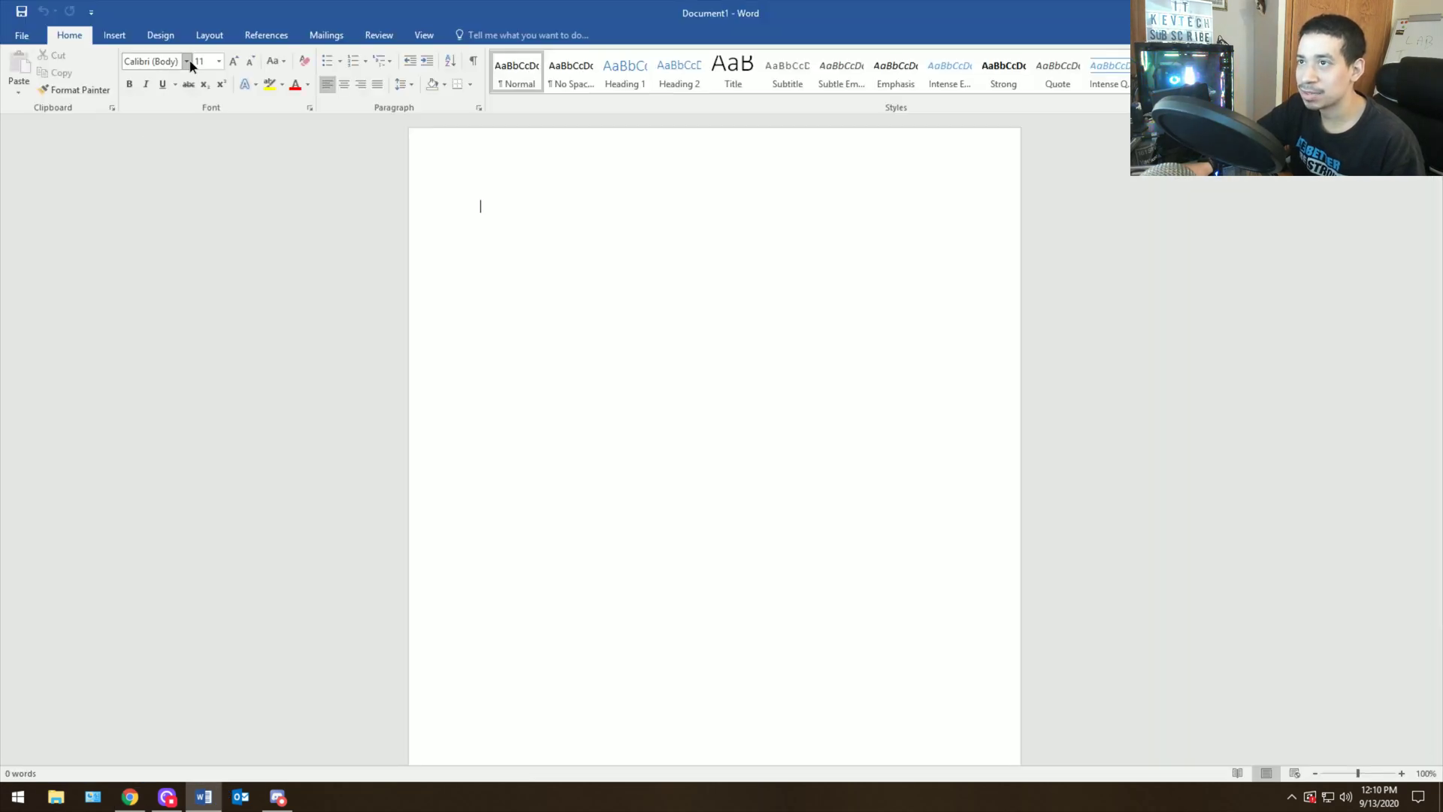
Step: Check Word's font list for the Open Sans styles, then shrink Word to reveal Google Fonts
{"action": "left_click", "coordinate": [186, 61]}
{"action": "scroll", "coordinate": [220, 299], "scroll_direction": "down", "scroll_amount": 15}
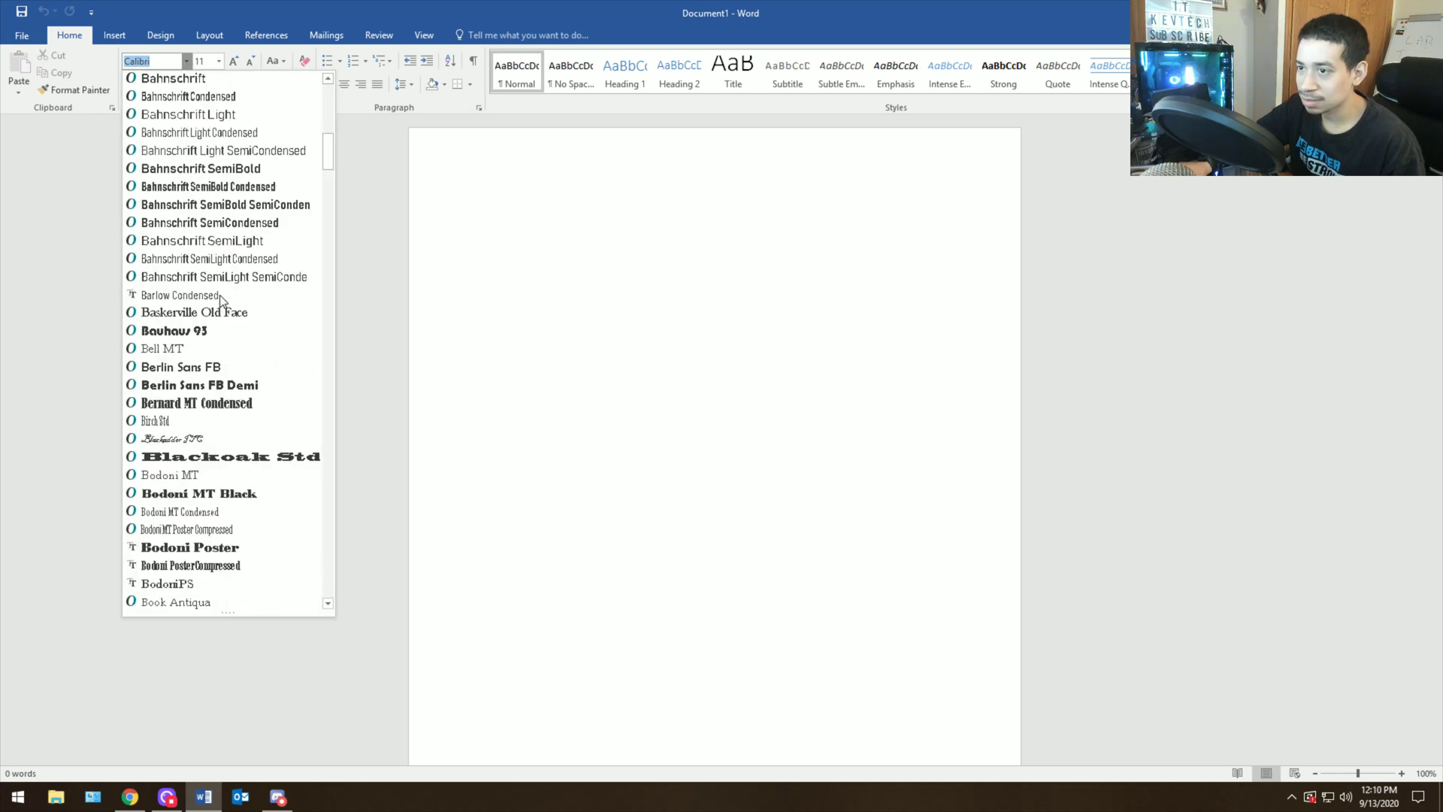
{"action": "scroll", "coordinate": [222, 301], "scroll_direction": "down", "scroll_amount": 20}
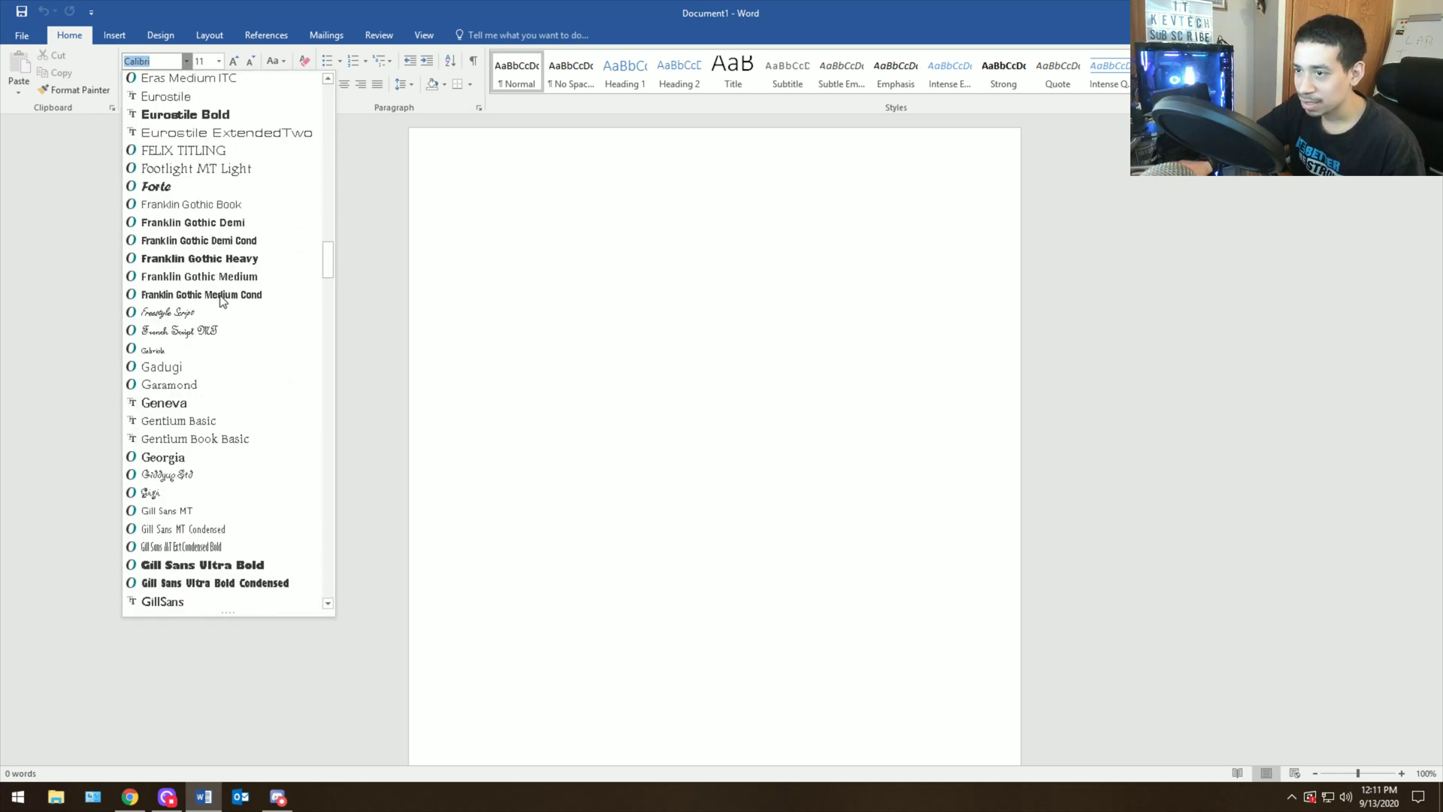
{"action": "scroll", "coordinate": [222, 301], "scroll_direction": "down", "scroll_amount": 20}
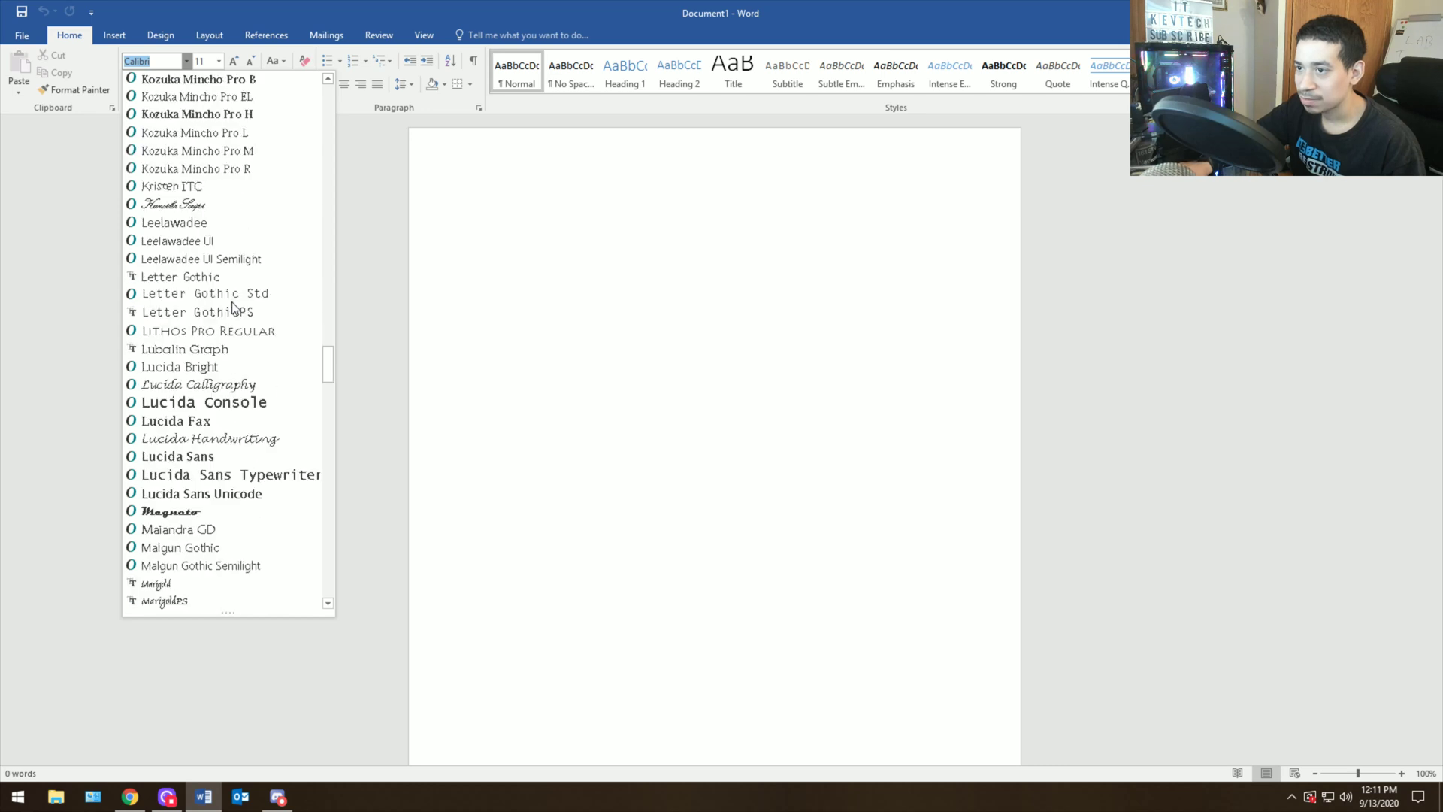
{"action": "scroll", "coordinate": [233, 308], "scroll_direction": "down", "scroll_amount": 20}
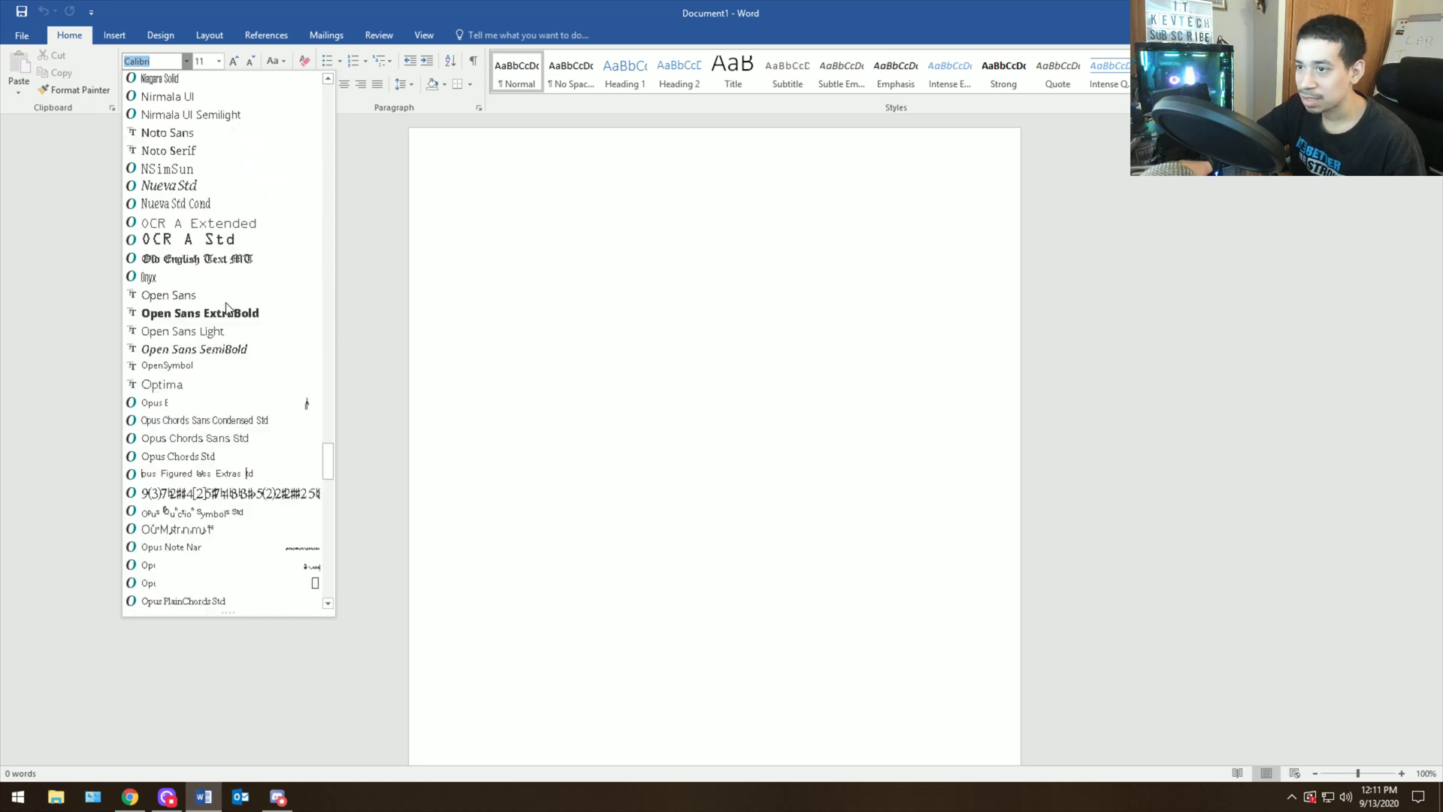
{"action": "scroll", "coordinate": [229, 419], "scroll_direction": "down", "scroll_amount": 4}
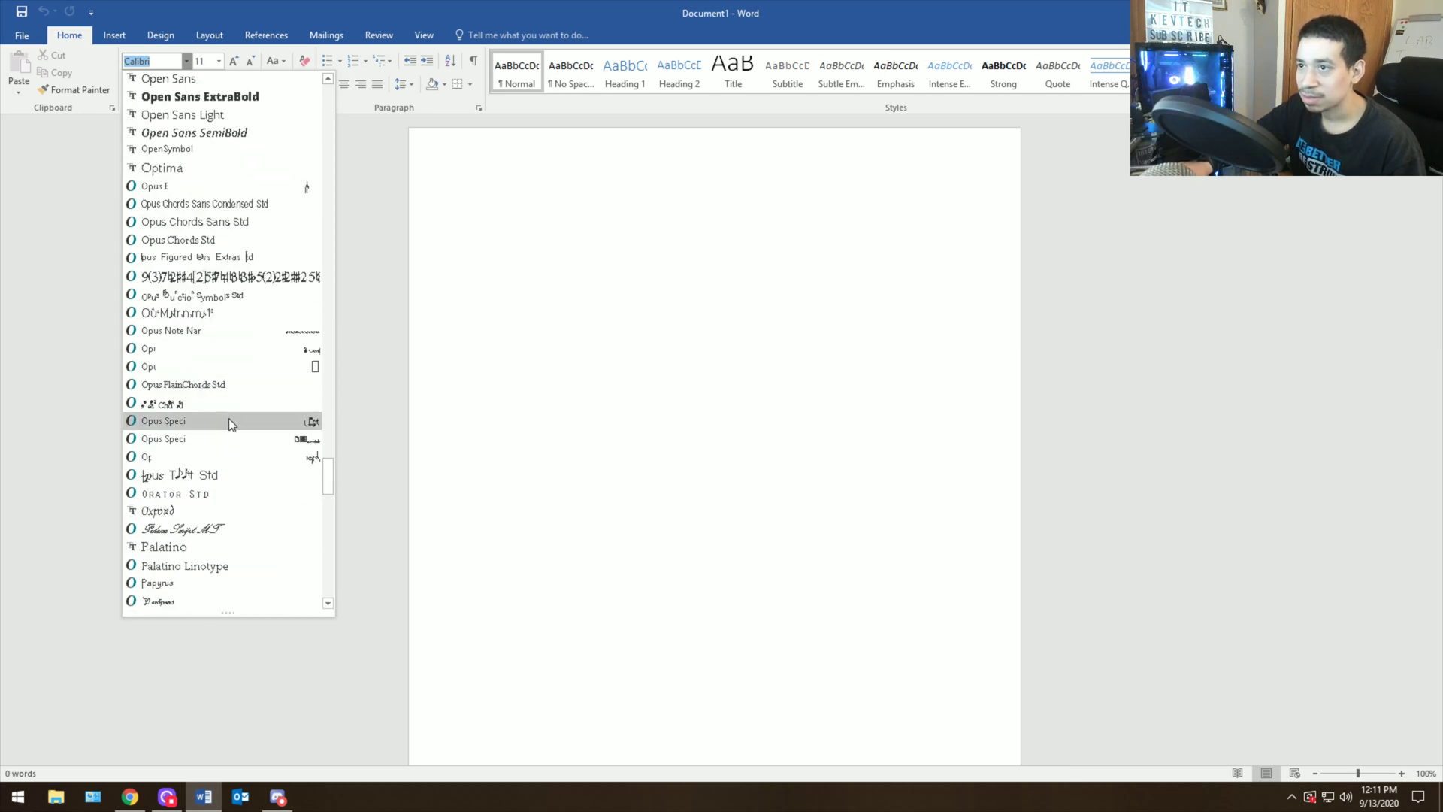
{"action": "scroll", "coordinate": [229, 420], "scroll_direction": "down", "scroll_amount": 12}
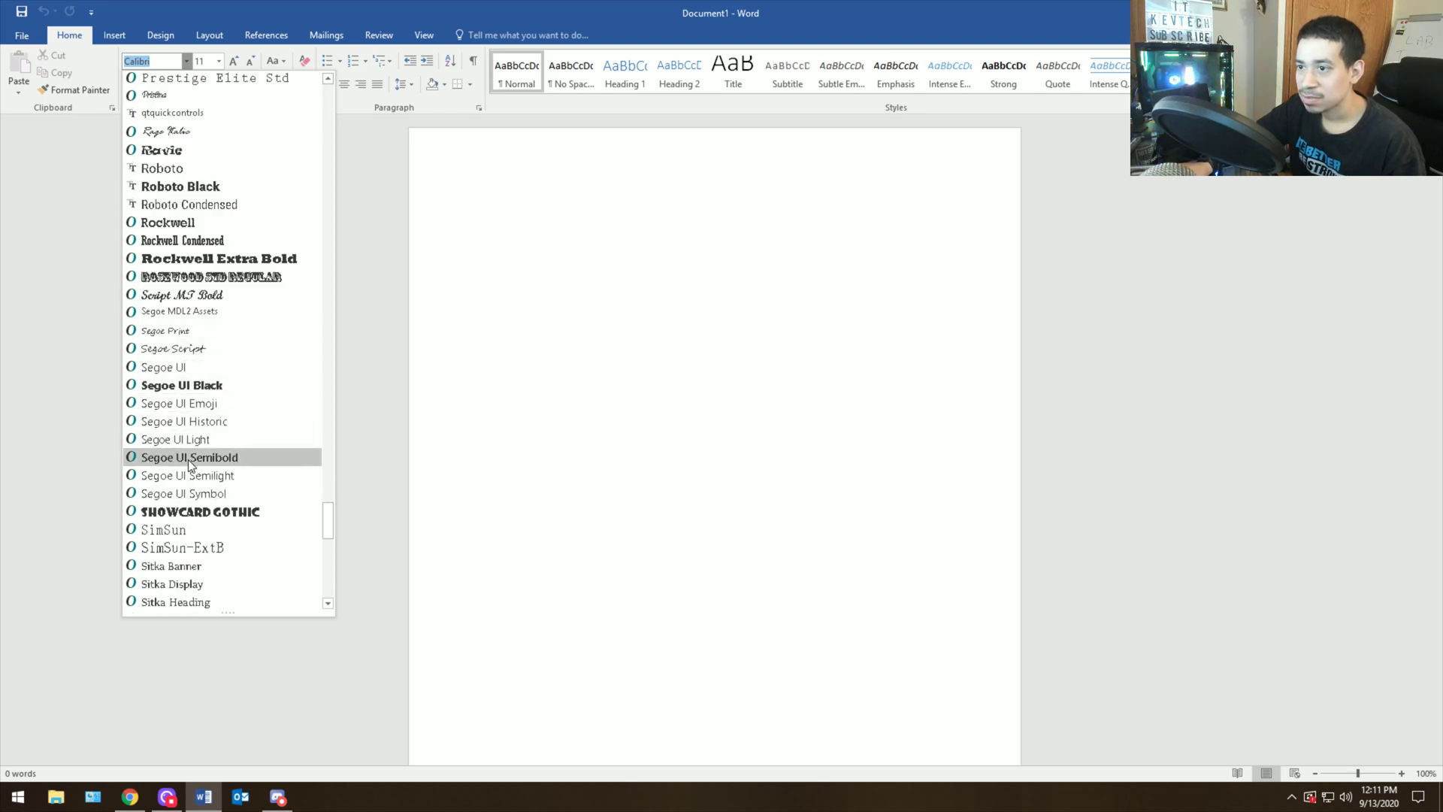
{"action": "scroll", "coordinate": [192, 460], "scroll_direction": "down", "scroll_amount": 2}
{"action": "scroll", "coordinate": [195, 460], "scroll_direction": "up", "scroll_amount": 4}
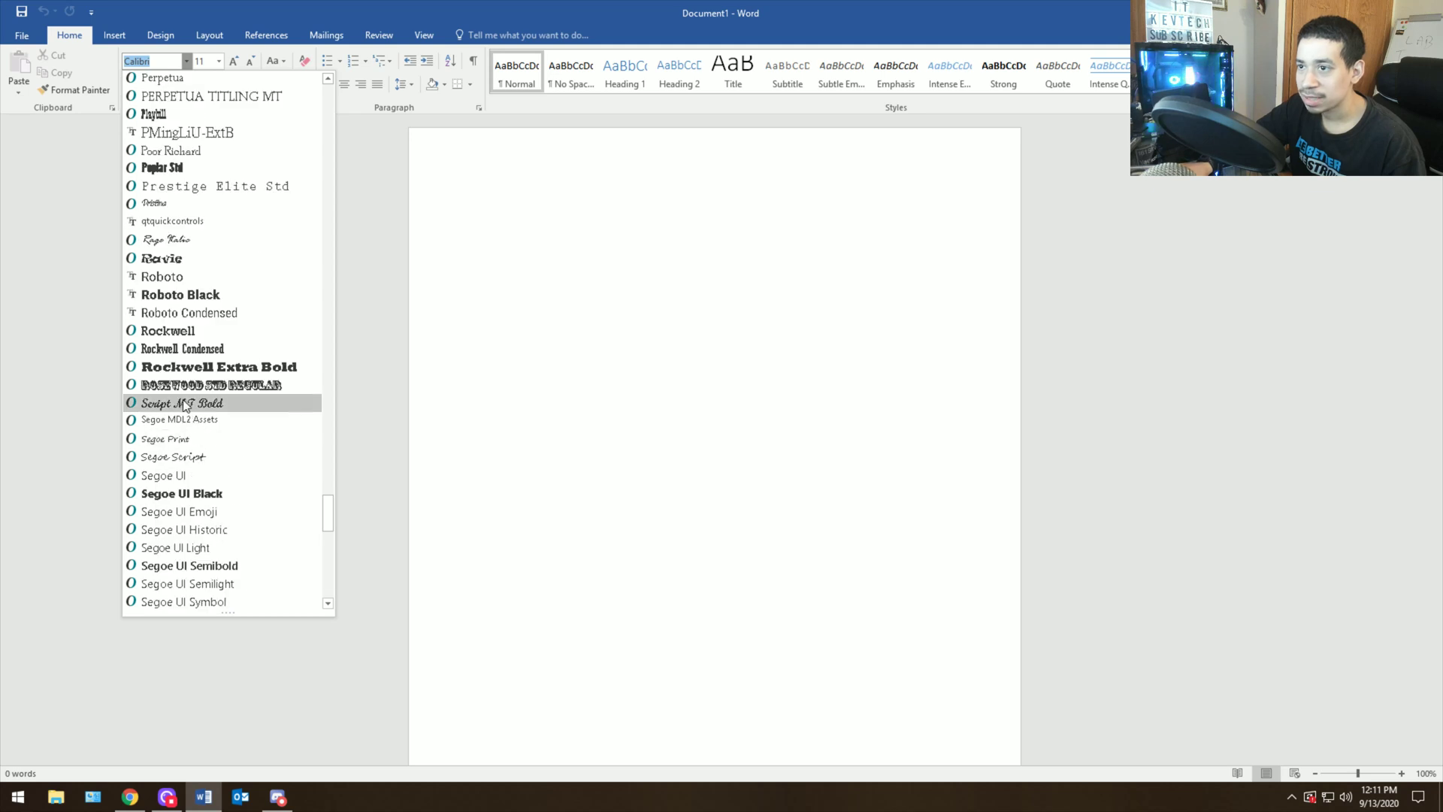
{"action": "left_click_drag", "start_coordinate": [939, 12], "coordinate": [1277, 120]}
{"action": "left_click_drag", "start_coordinate": [1171, 114], "coordinate": [856, 99]}
Step: Bring the Google Fonts Open Sans page forward, then reposition Word beside it
{"action": "left_click", "coordinate": [202, 81]}
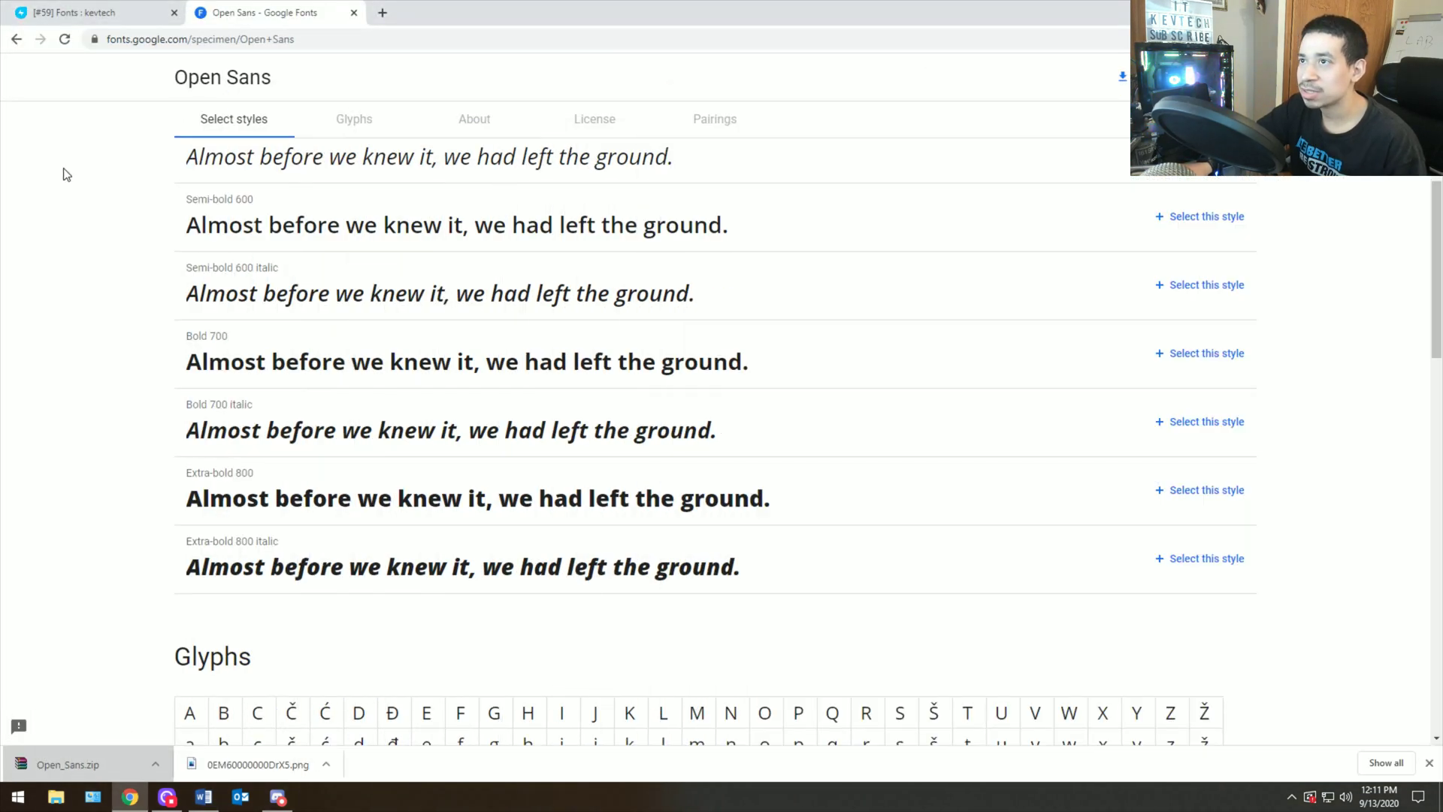
{"action": "scroll", "coordinate": [462, 296], "scroll_direction": "up", "scroll_amount": 6}
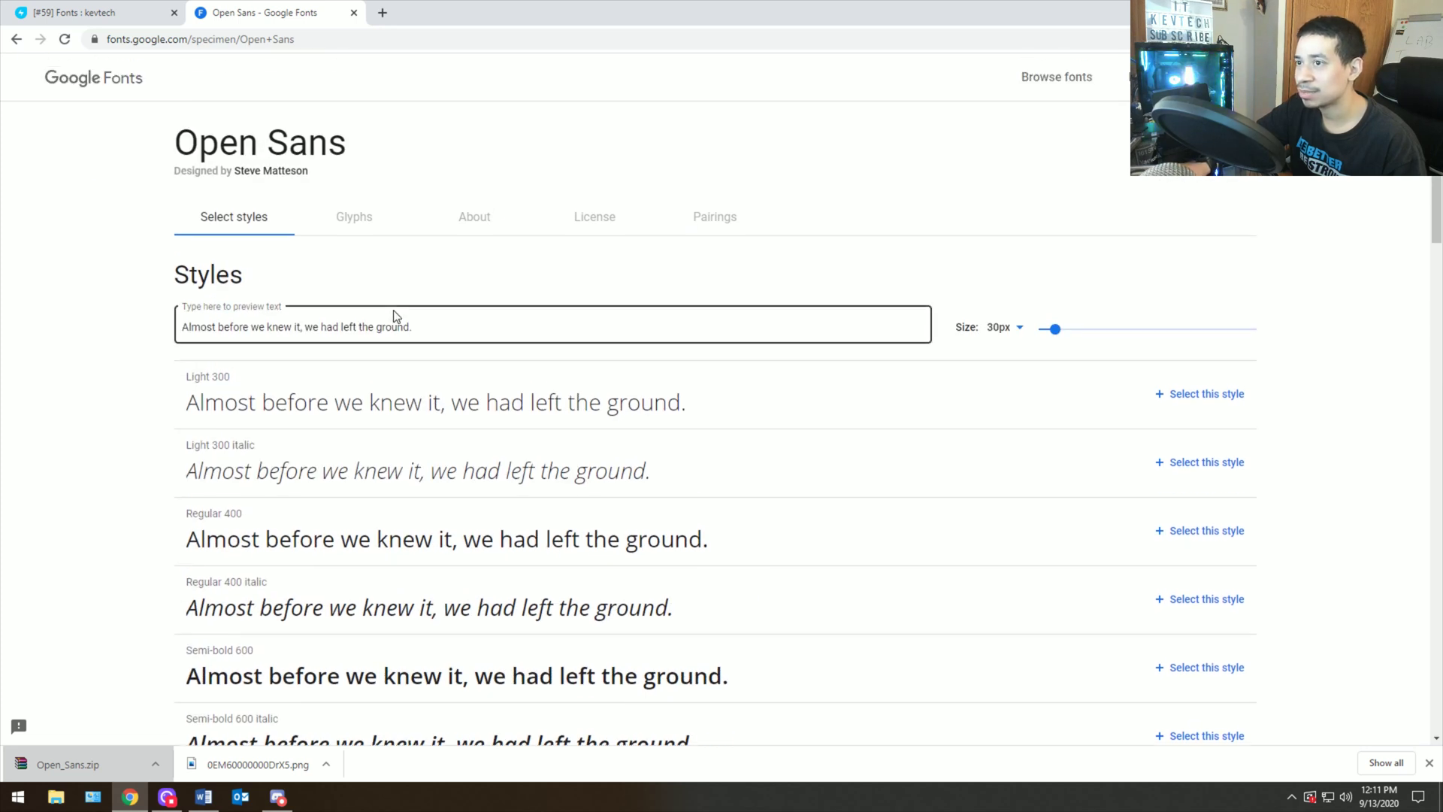
{"action": "left_click", "coordinate": [203, 799]}
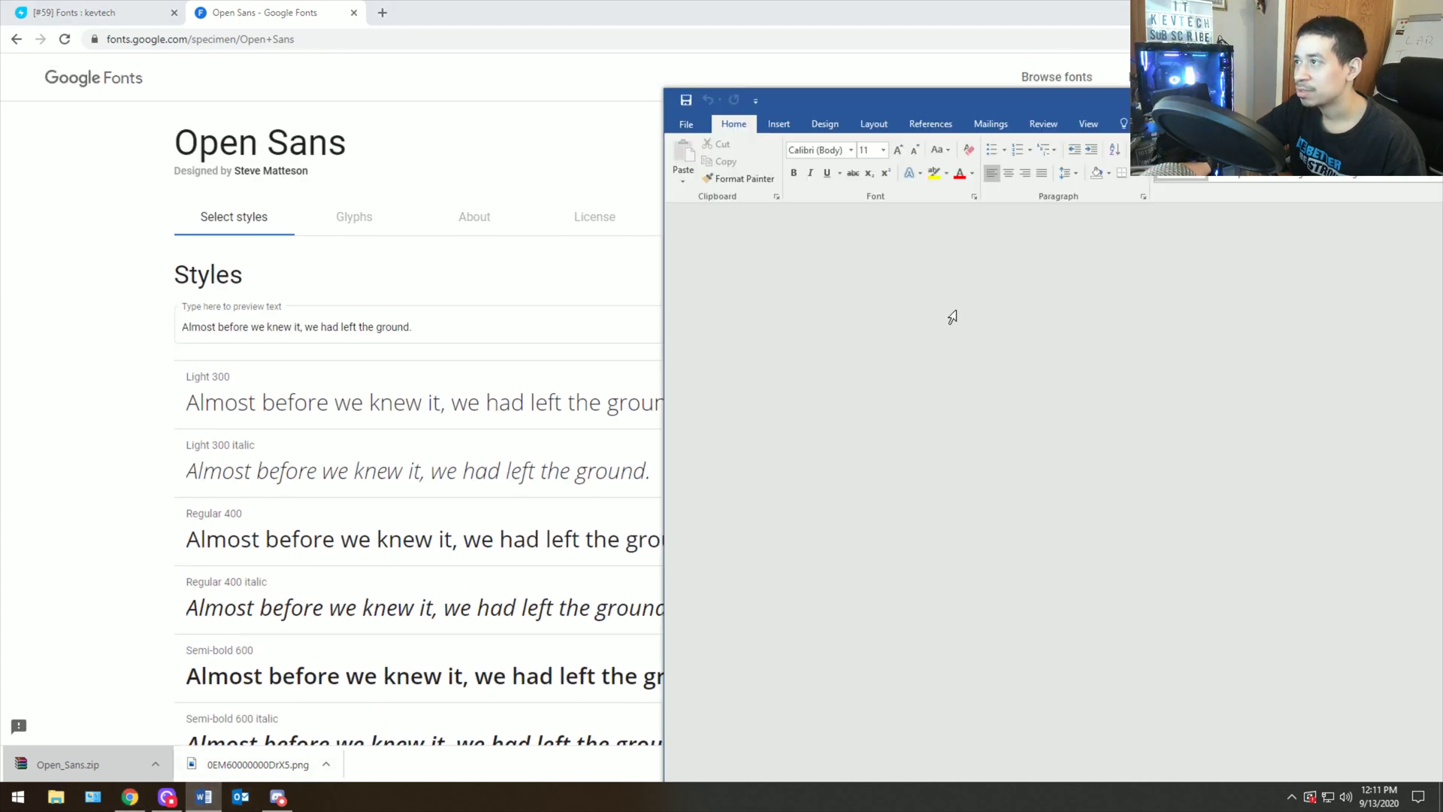
{"action": "left_click_drag", "start_coordinate": [1017, 110], "coordinate": [977, 77]}
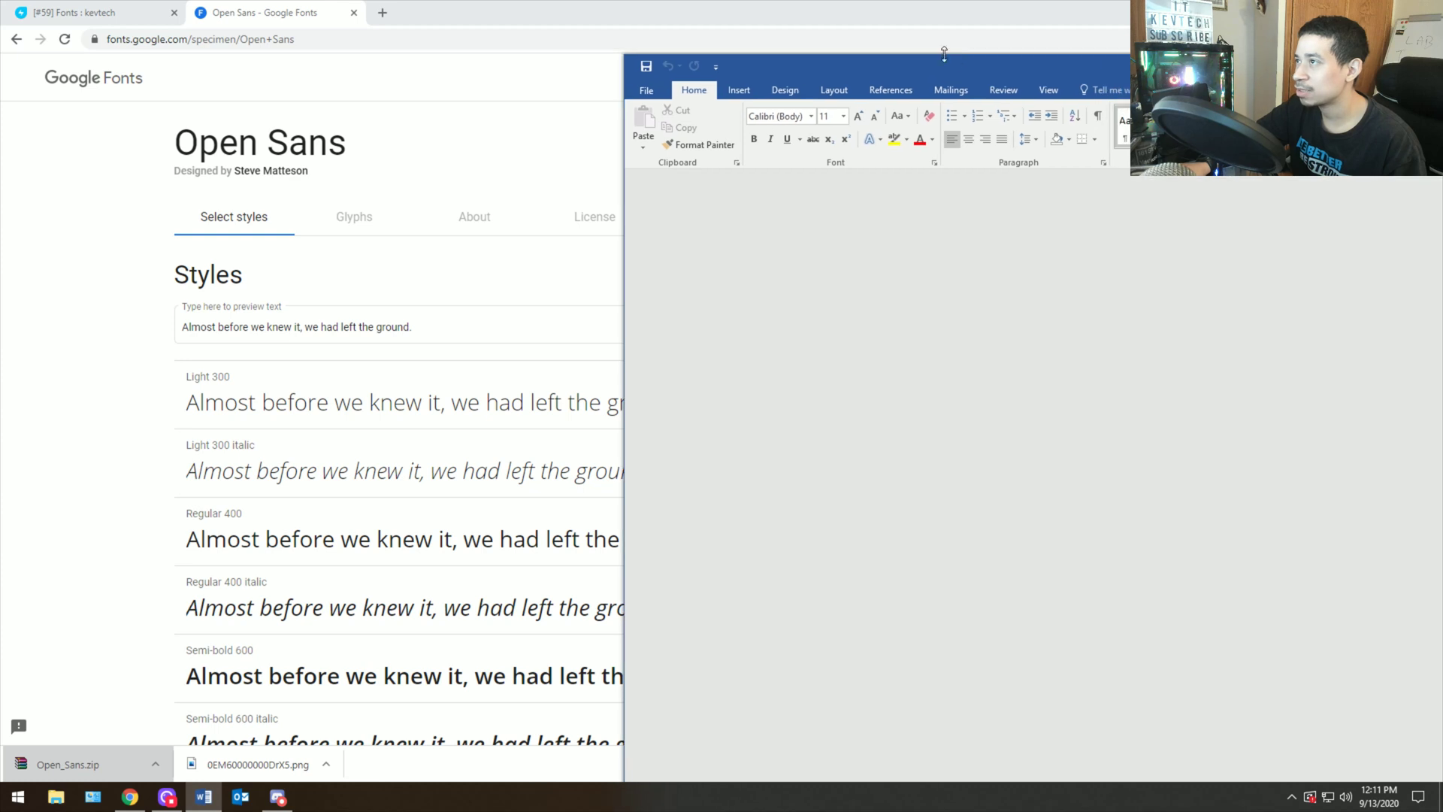
Step: Scroll Word's font list to compare Open Sans styles, then return Chrome to the Google Fonts catalogue
{"action": "left_click", "coordinate": [810, 118]}
{"action": "scroll", "coordinate": [802, 385], "scroll_direction": "down", "scroll_amount": 6}
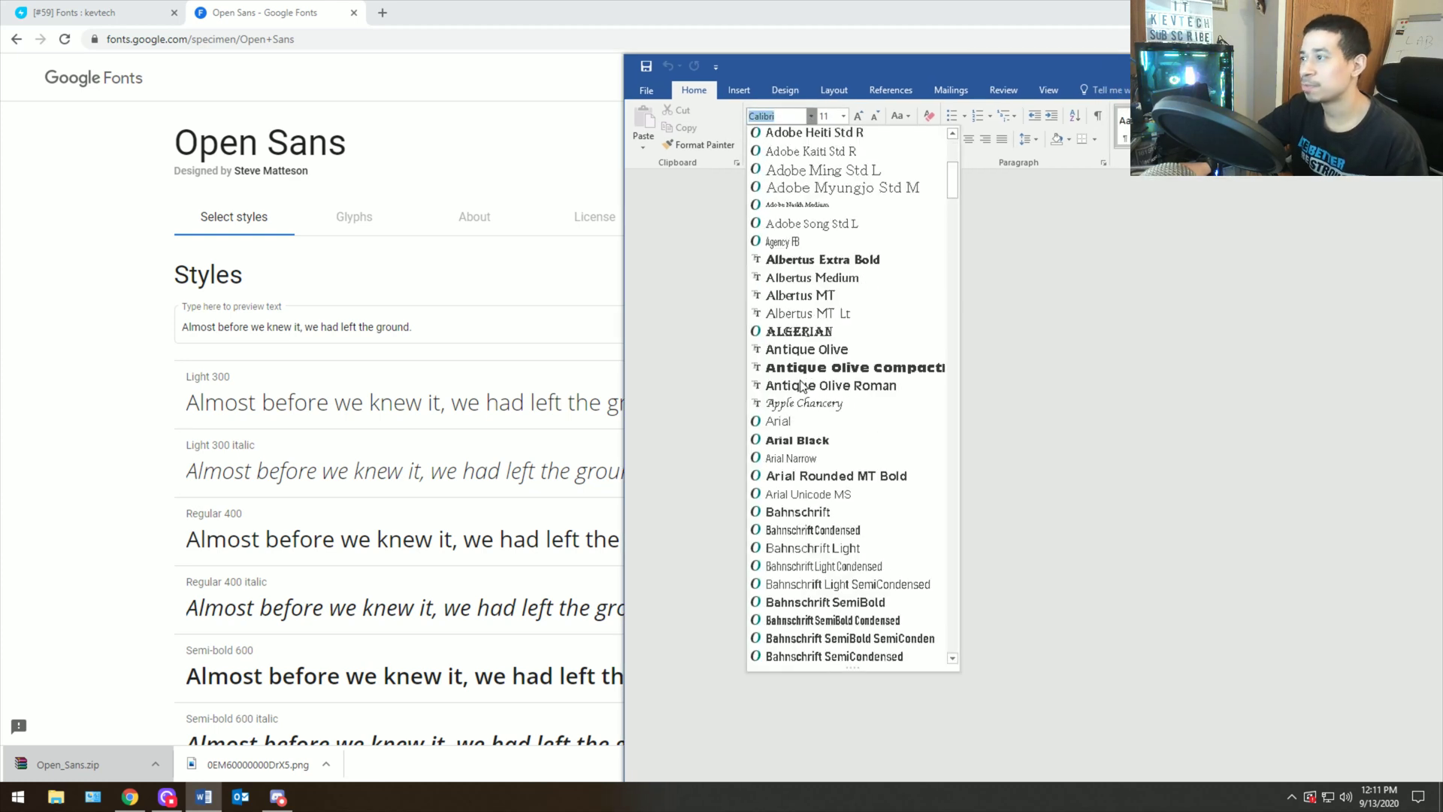
{"action": "scroll", "coordinate": [801, 386], "scroll_direction": "down", "scroll_amount": 20}
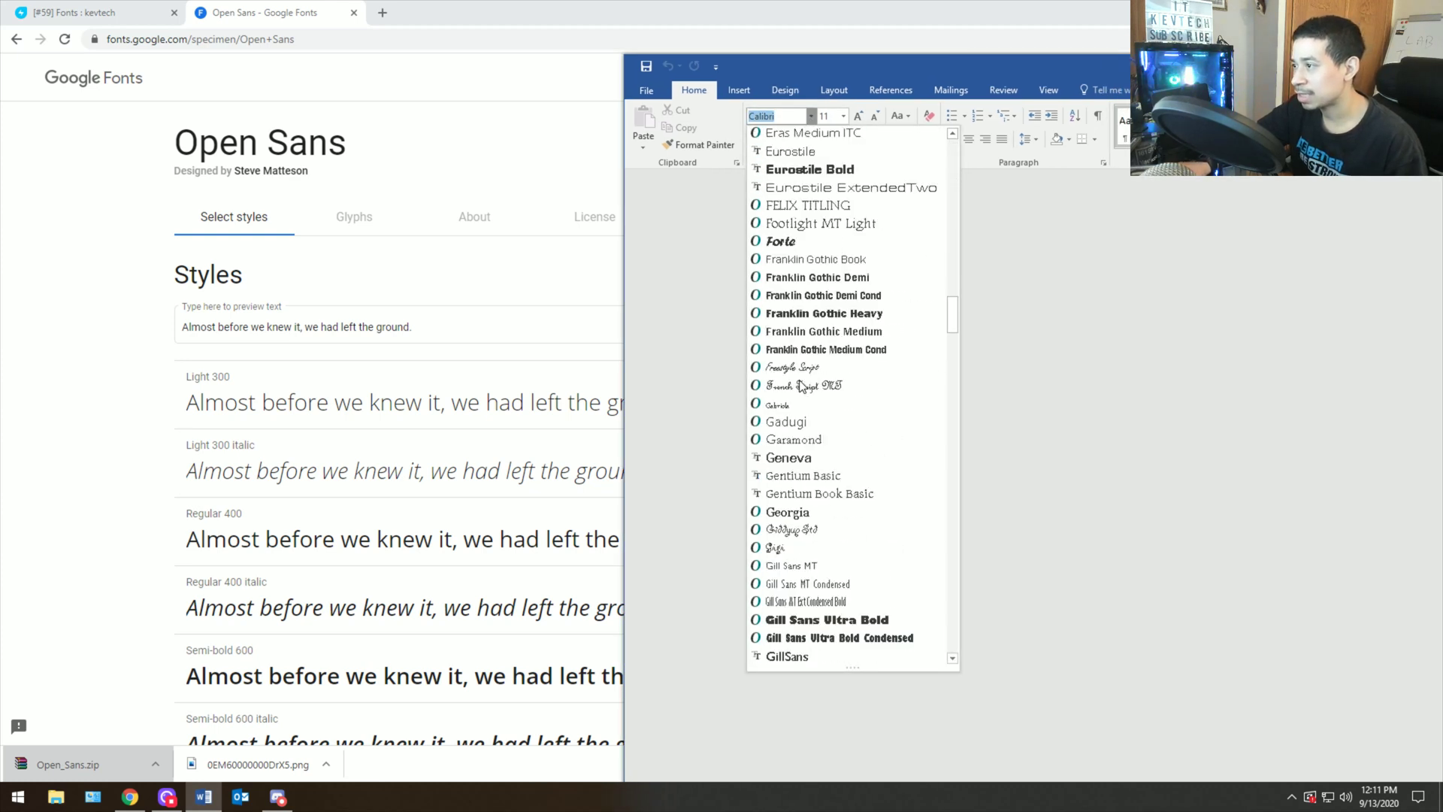
{"action": "scroll", "coordinate": [802, 386], "scroll_direction": "down", "scroll_amount": 20}
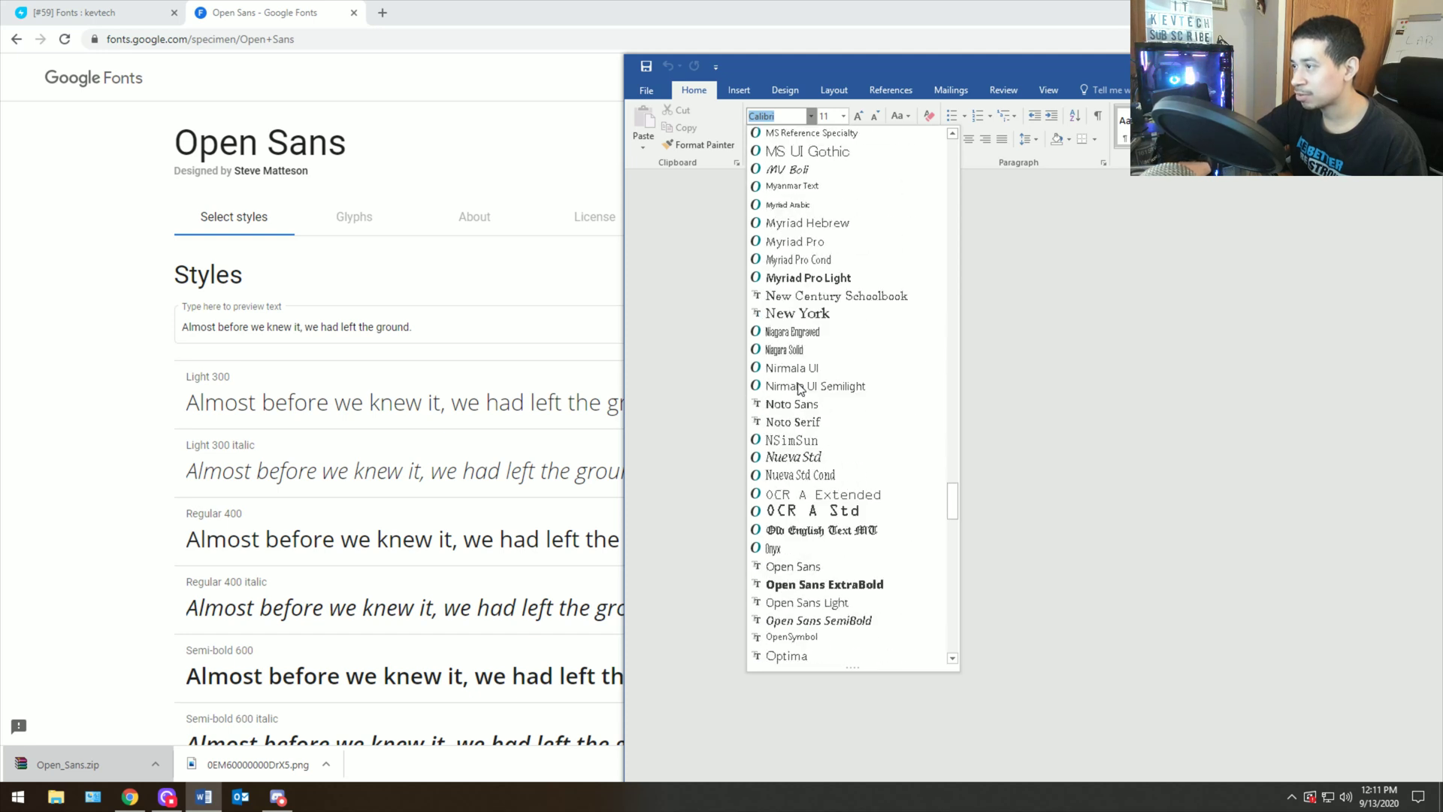
{"action": "scroll", "coordinate": [799, 388], "scroll_direction": "down", "scroll_amount": 15}
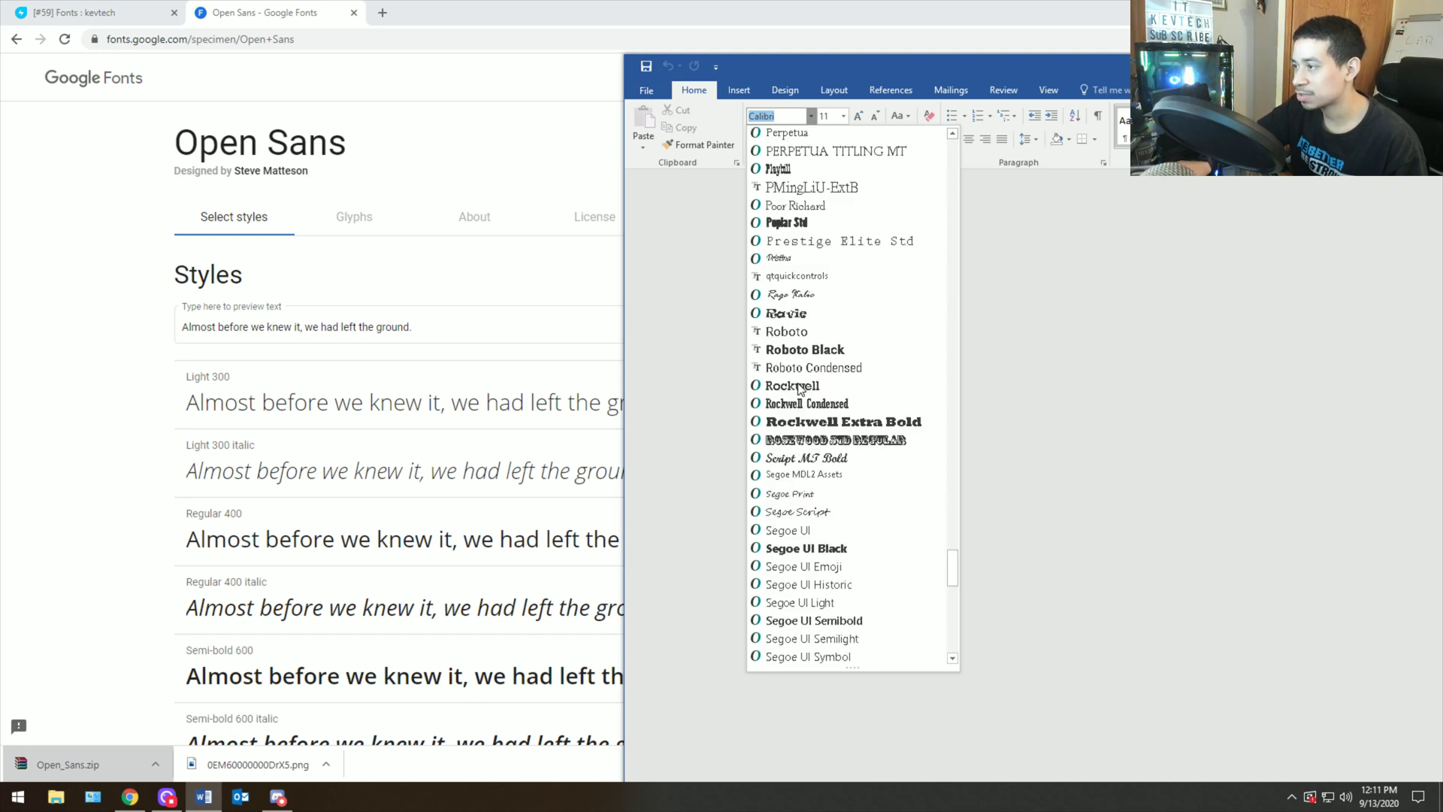
{"action": "scroll", "coordinate": [774, 448], "scroll_direction": "down", "scroll_amount": 5}
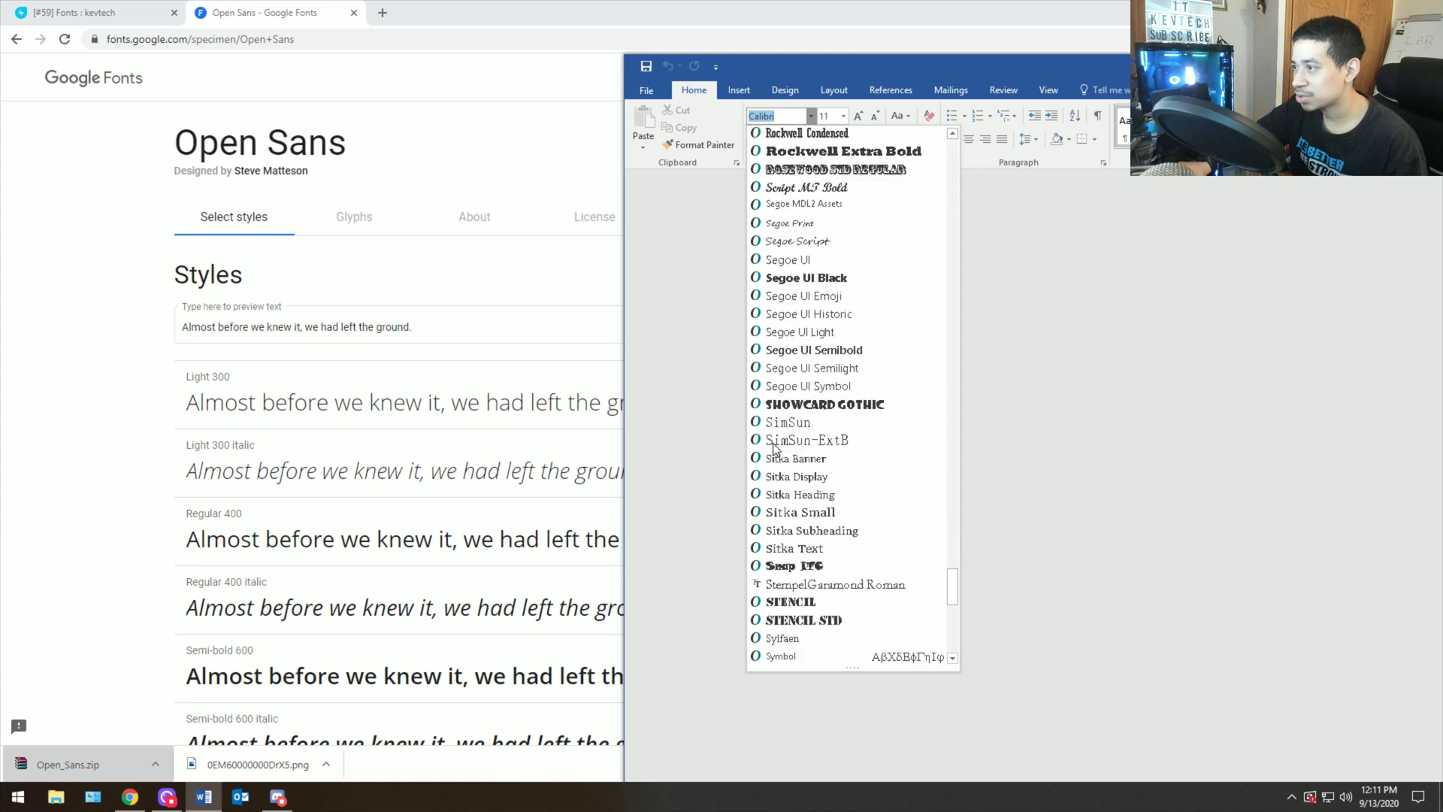
{"action": "scroll", "coordinate": [774, 449], "scroll_direction": "down", "scroll_amount": 4}
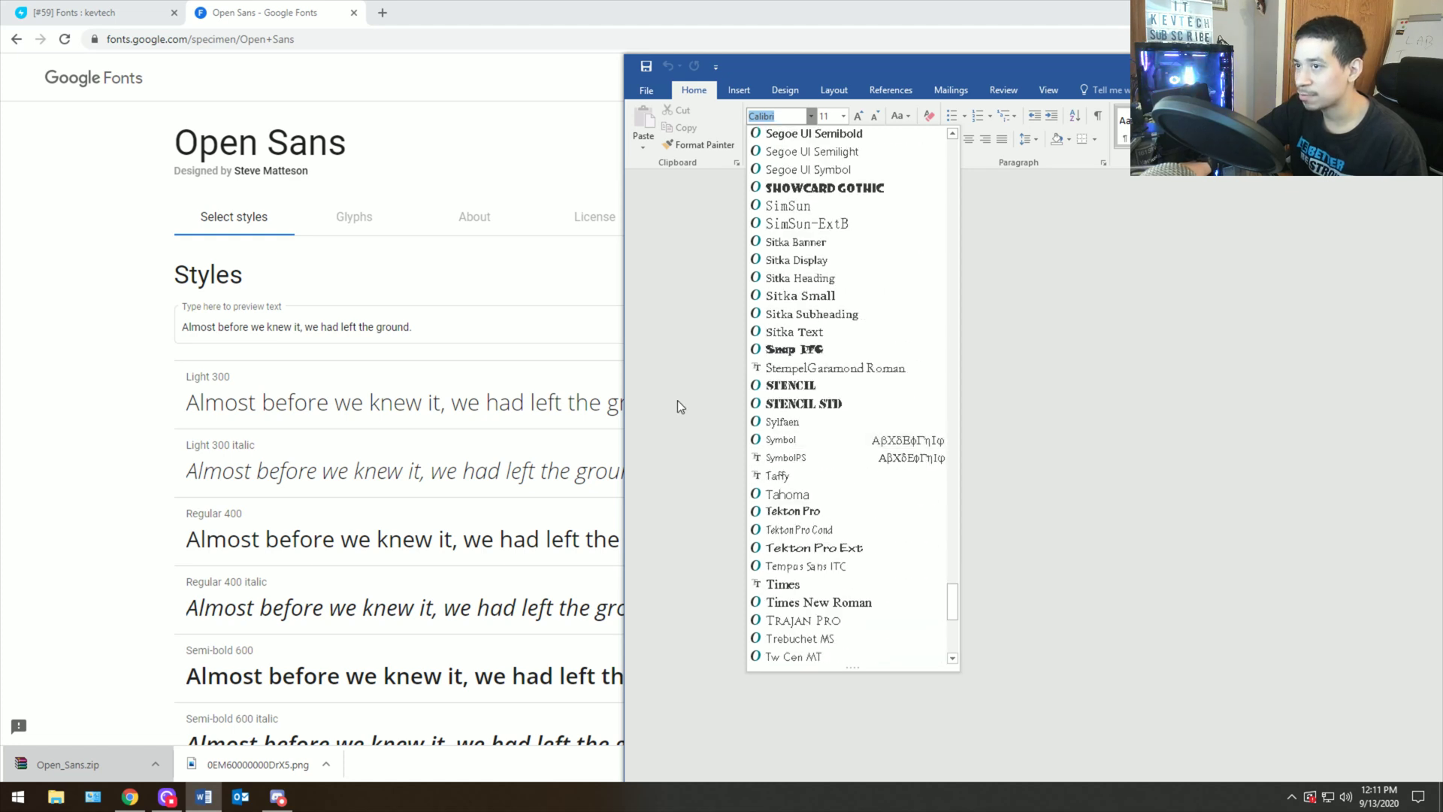
{"action": "left_click", "coordinate": [84, 75]}
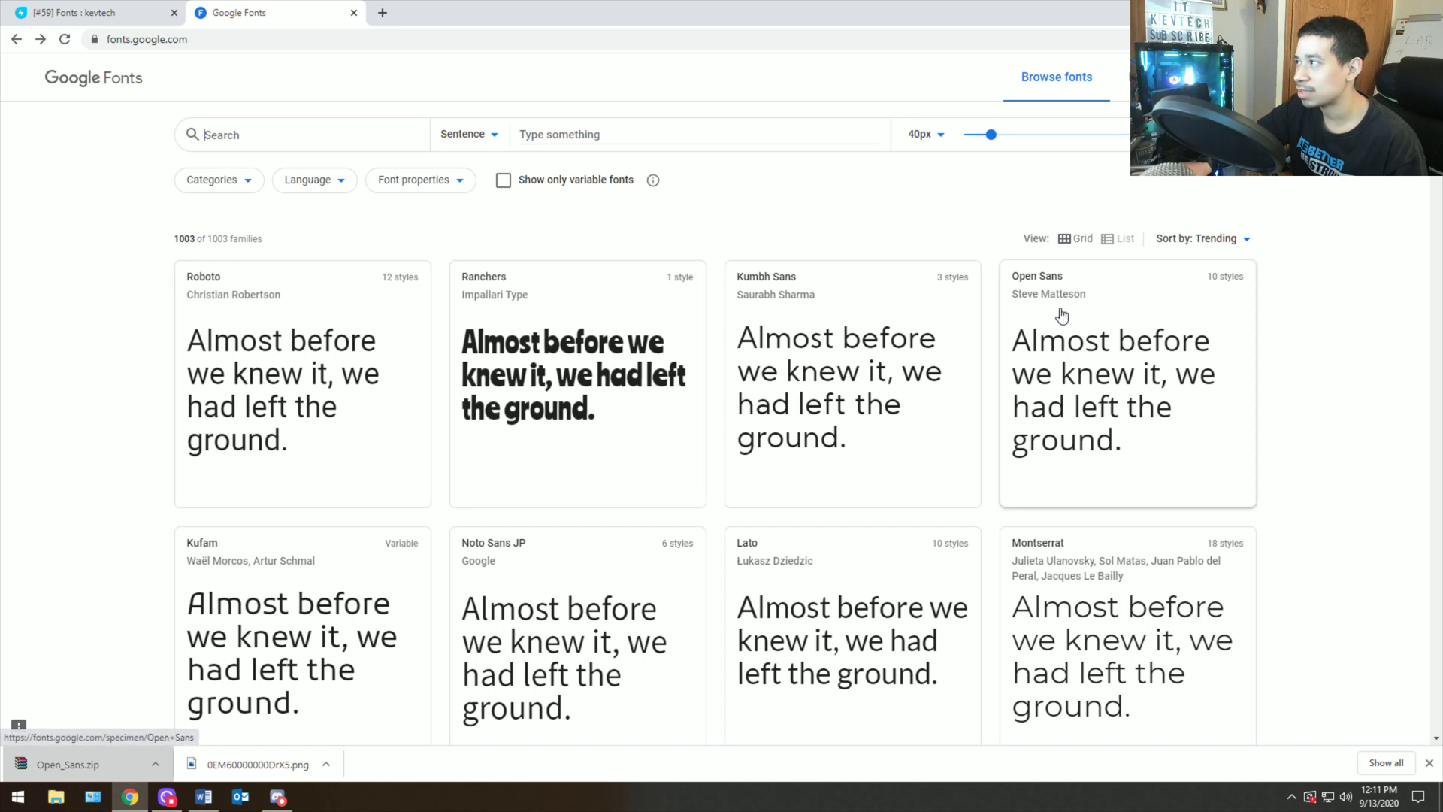
Step: Open Windows Font settings and view the Adobe Caslon Pro font details
{"action": "left_click", "coordinate": [32, 799]}
{"action": "type", "text": "font"}
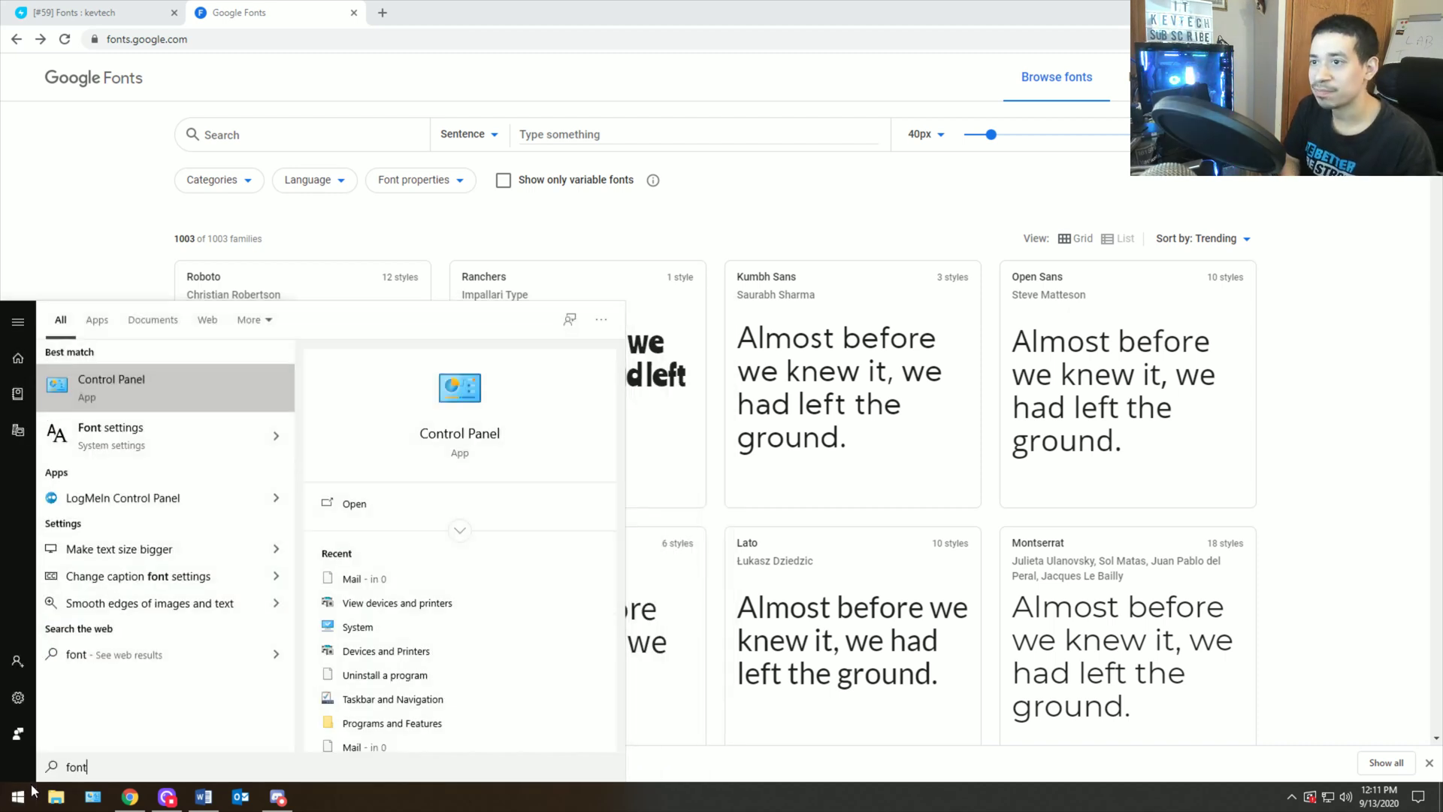
{"action": "key", "text": "Down"}
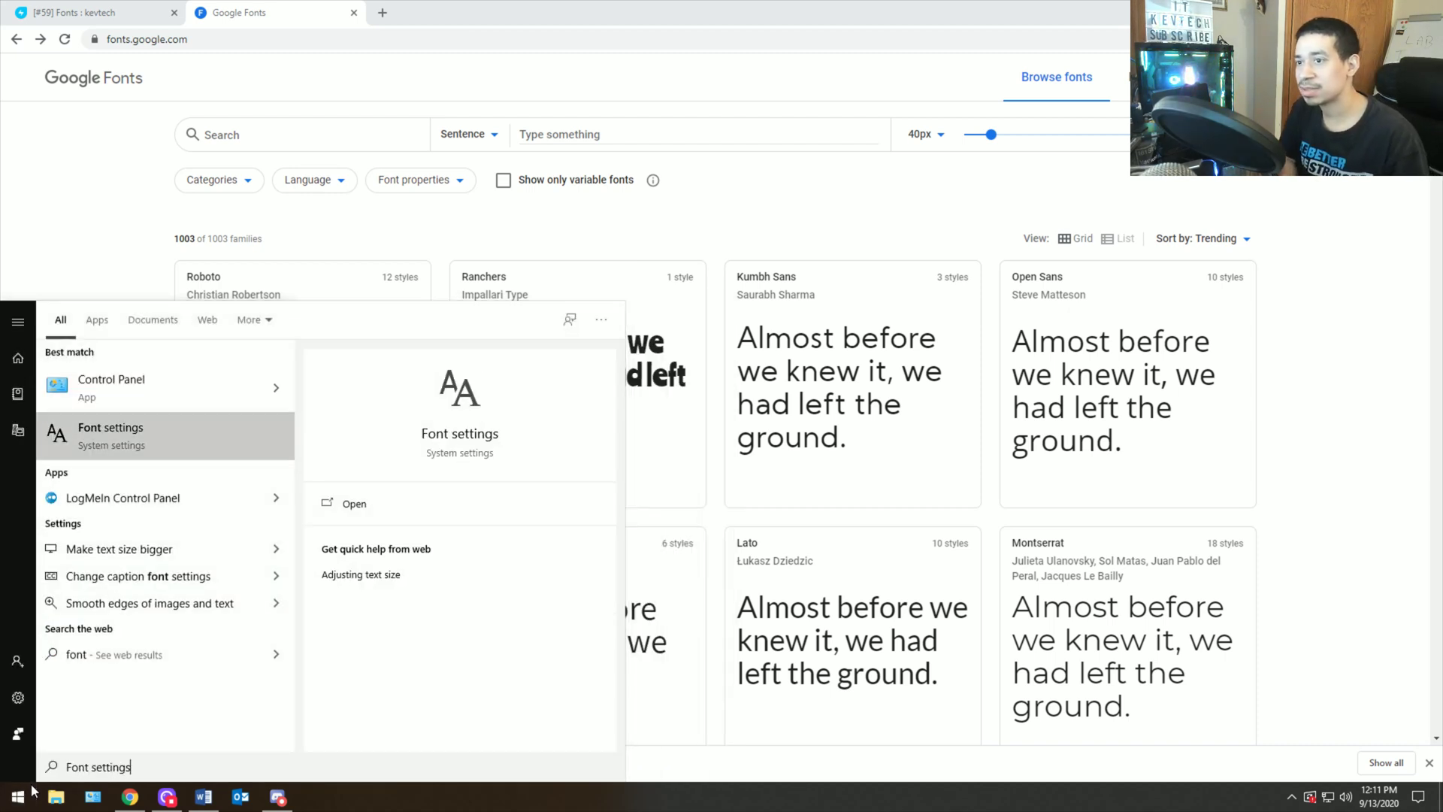
{"action": "key", "text": "Return"}
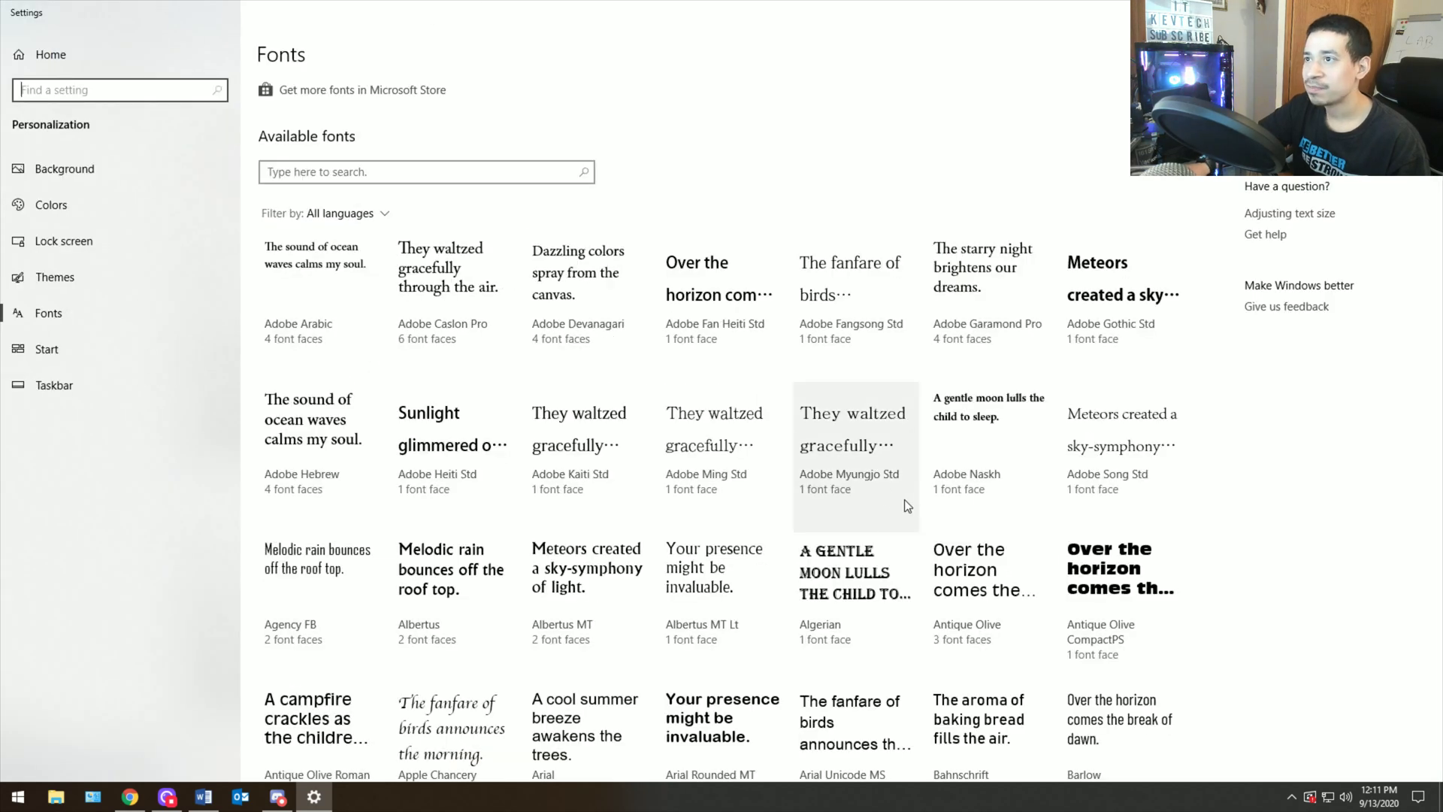
{"action": "scroll", "coordinate": [823, 449], "scroll_direction": "down", "scroll_amount": 2}
{"action": "scroll", "coordinate": [822, 449], "scroll_direction": "down", "scroll_amount": 10}
{"action": "scroll", "coordinate": [548, 383], "scroll_direction": "up", "scroll_amount": 15}
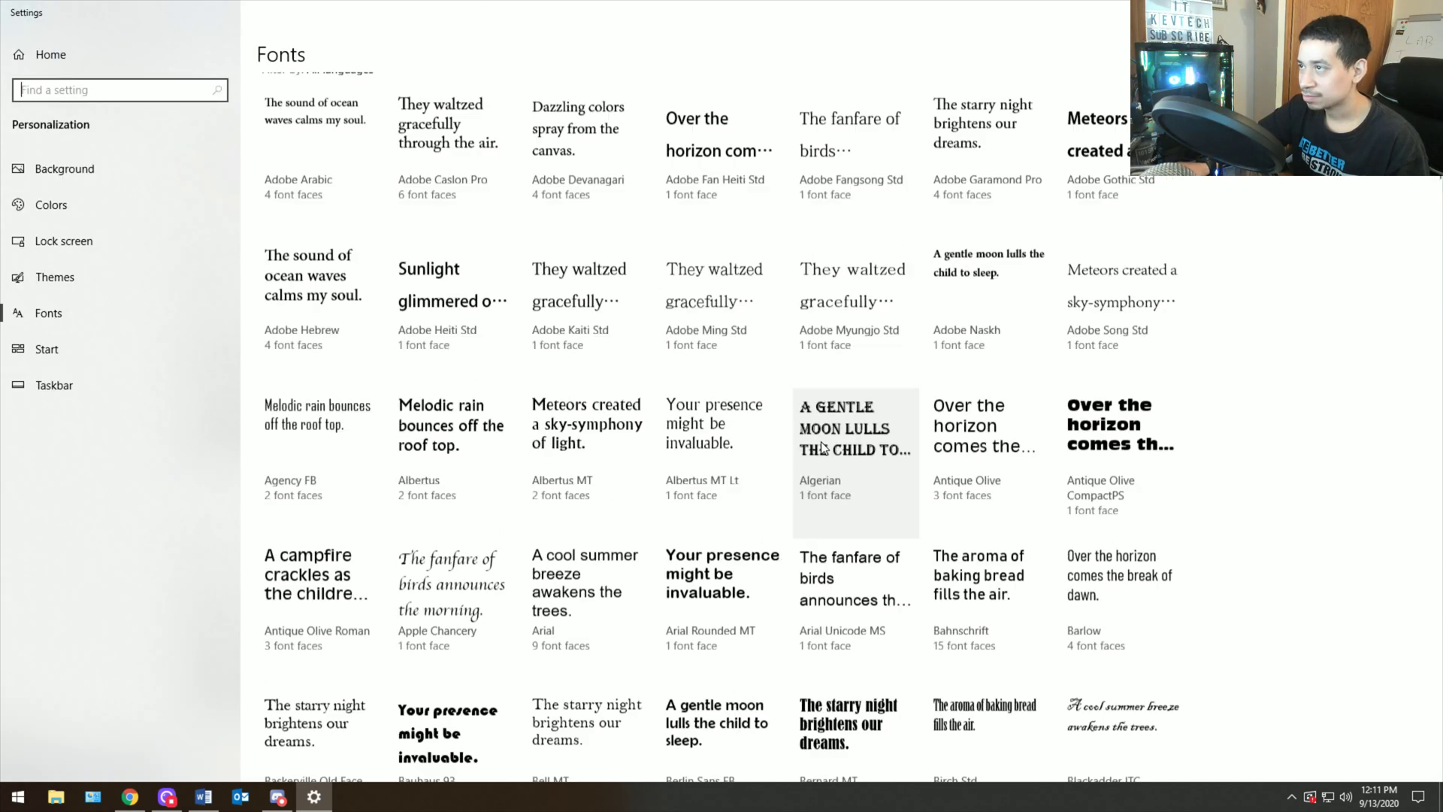
{"action": "left_click", "coordinate": [477, 284]}
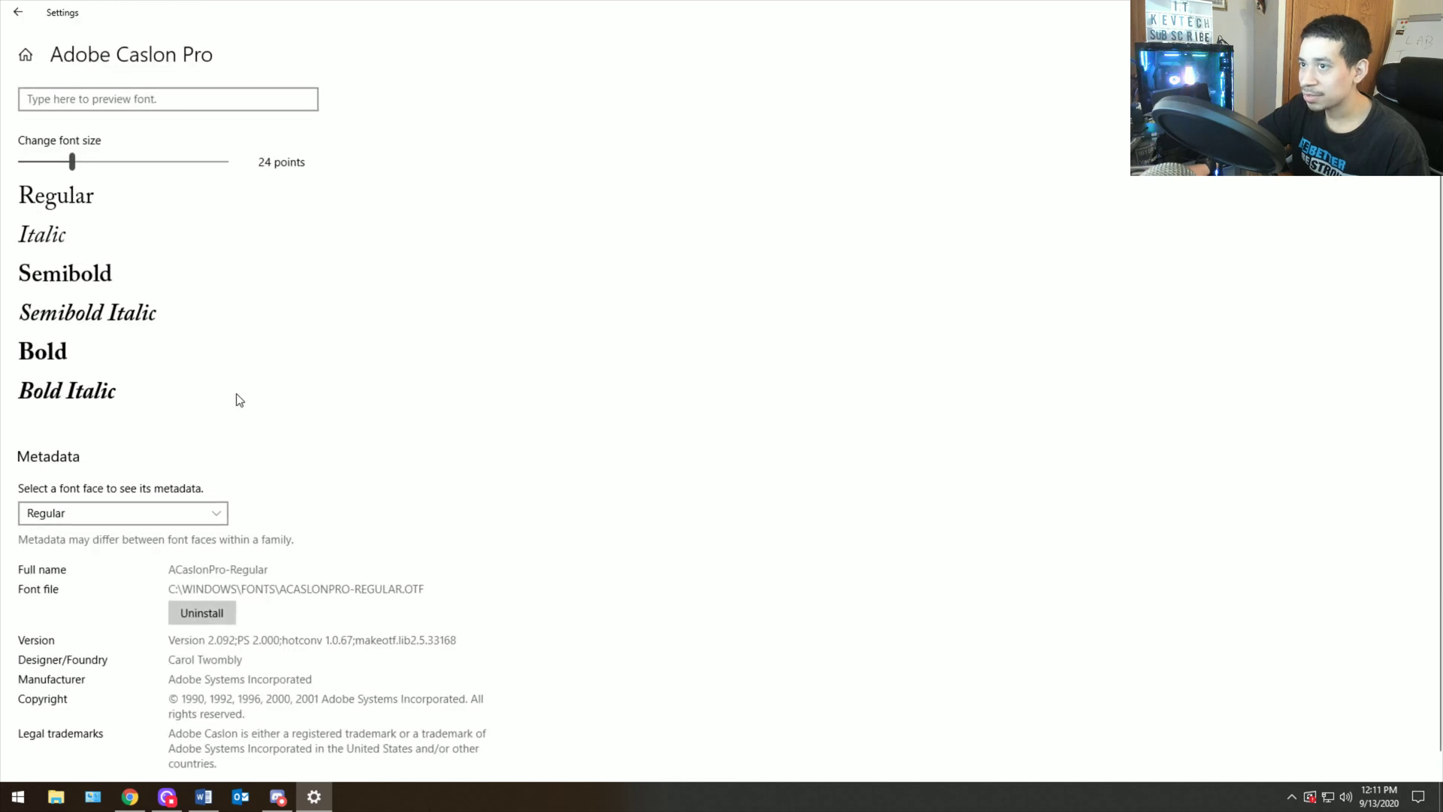
{"action": "scroll", "coordinate": [677, 523], "scroll_direction": "down", "scroll_amount": 1}
{"action": "scroll", "coordinate": [235, 186], "scroll_direction": "up", "scroll_amount": 1}
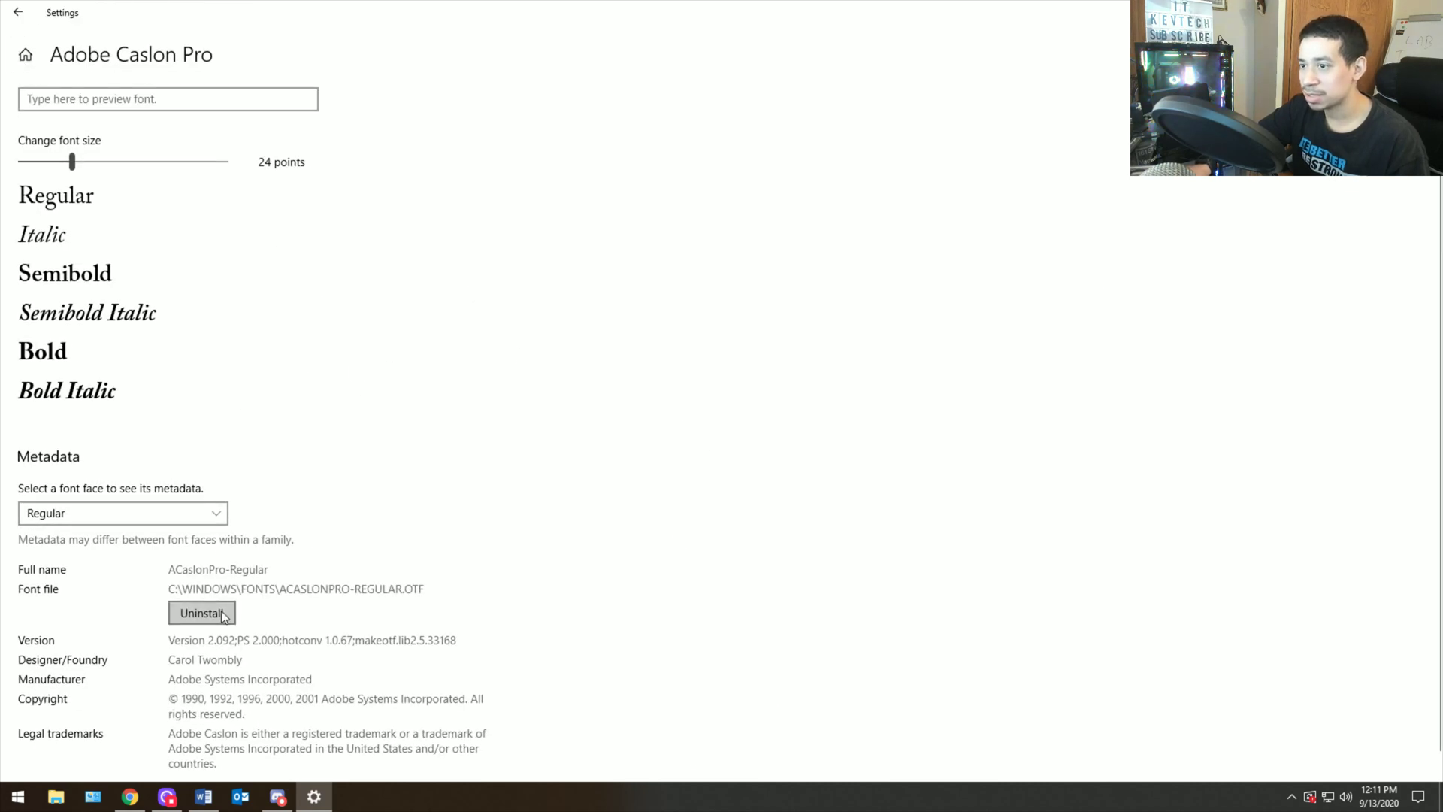
Step: Return to the font list and filter the available fonts by 'san'
{"action": "left_click", "coordinate": [25, 17]}
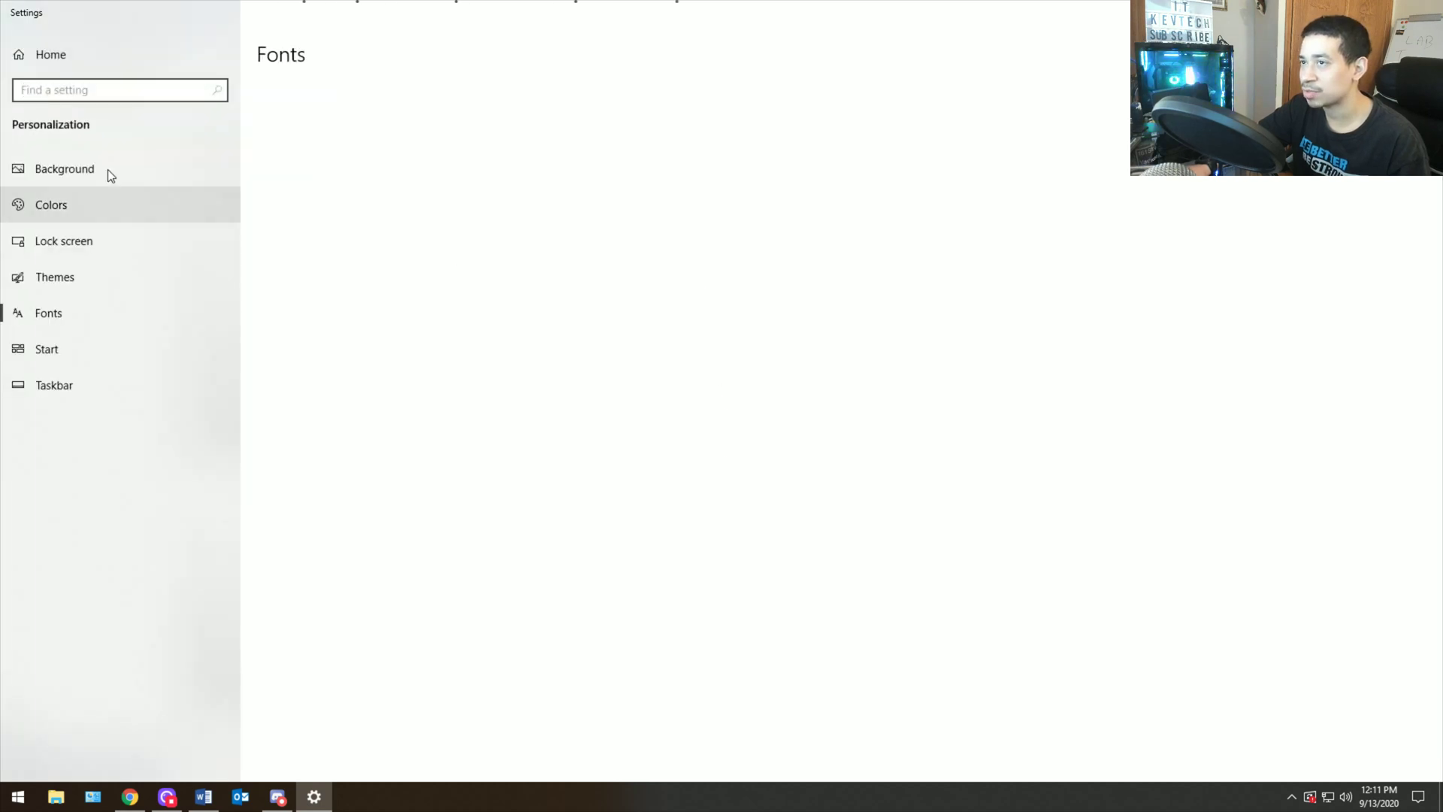
{"action": "scroll", "coordinate": [820, 560], "scroll_direction": "up", "scroll_amount": 3}
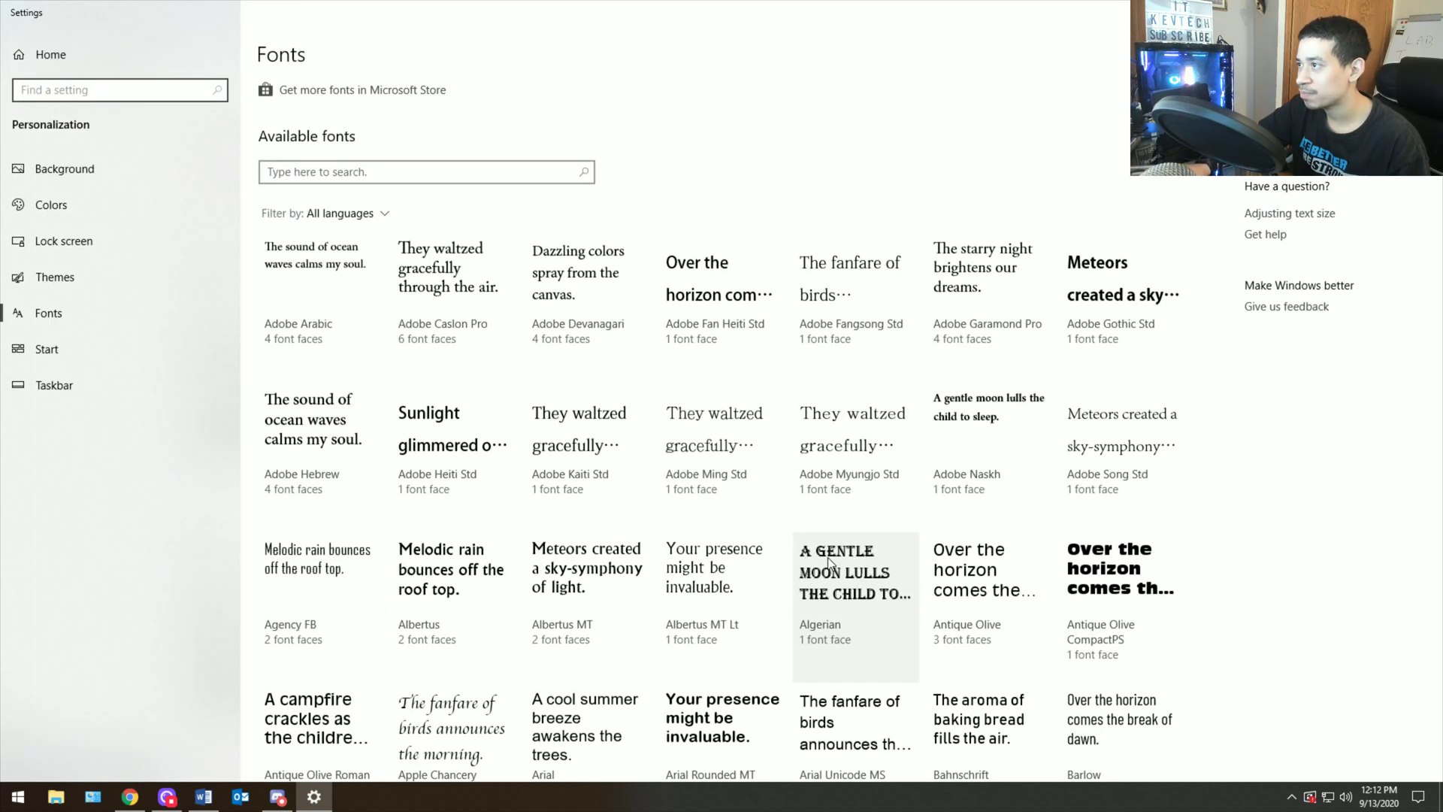
{"action": "left_click", "coordinate": [339, 172]}
{"action": "type", "text": "sans"}
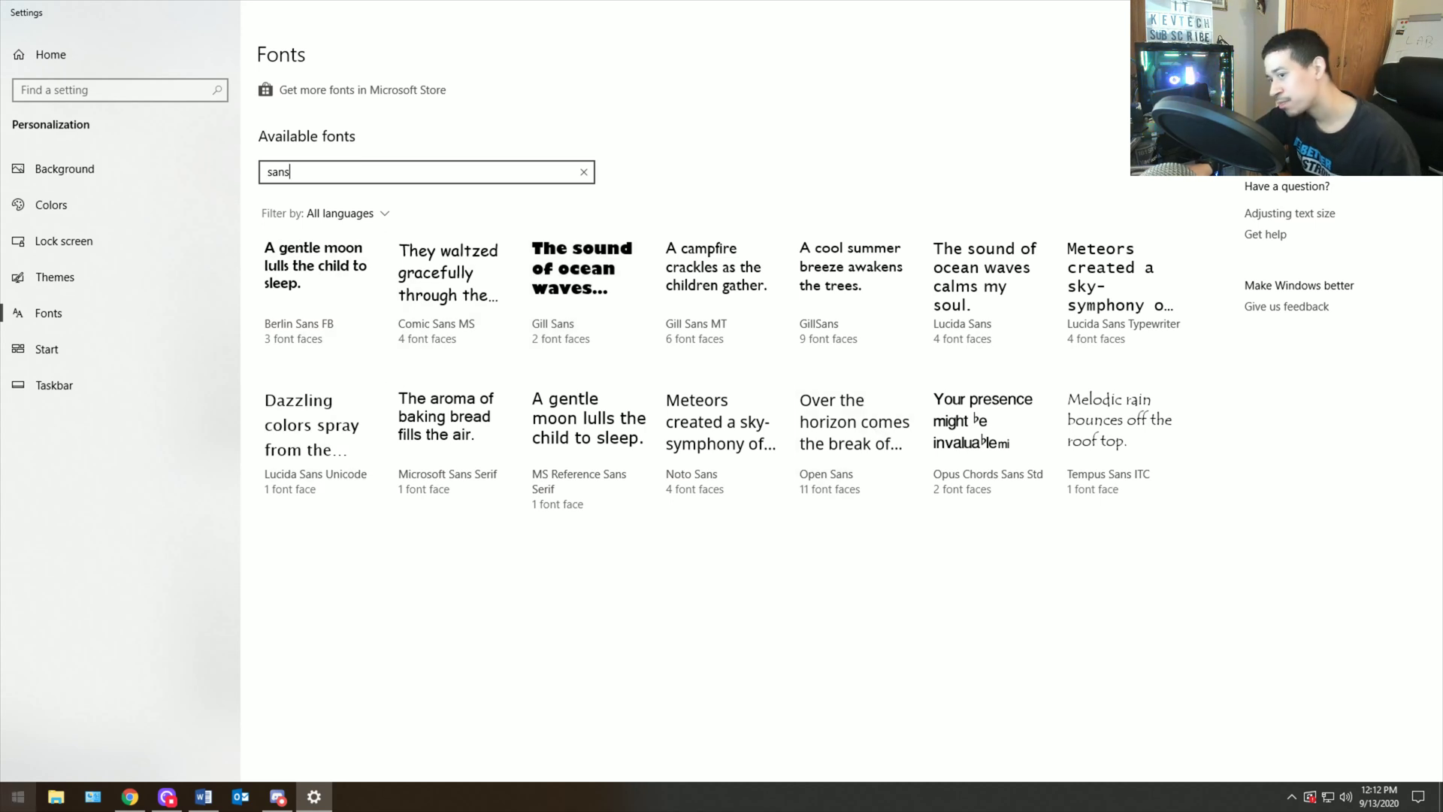
{"action": "left_click", "coordinate": [17, 798]}
{"action": "type", "text": "control panel"}
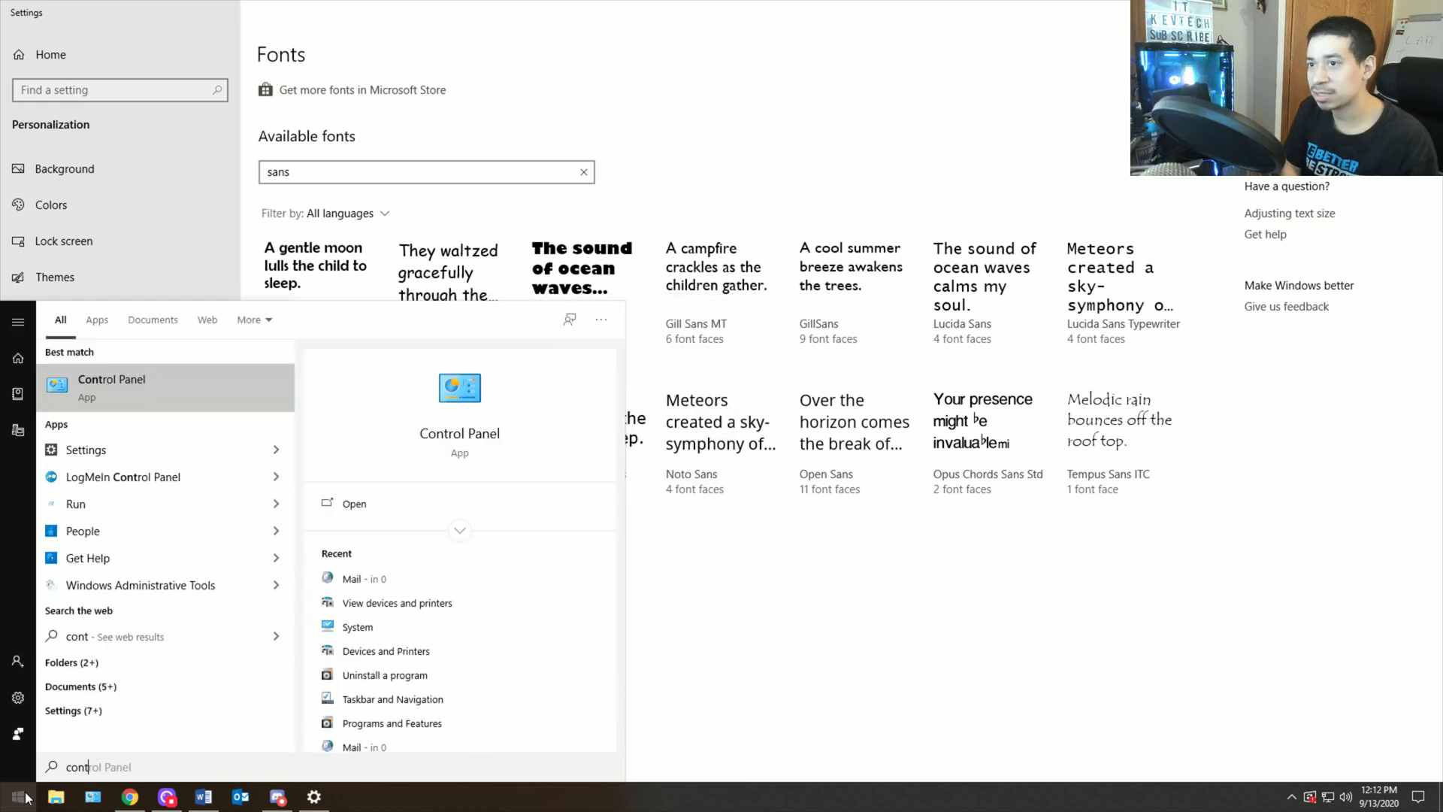
{"action": "key", "text": "Return"}
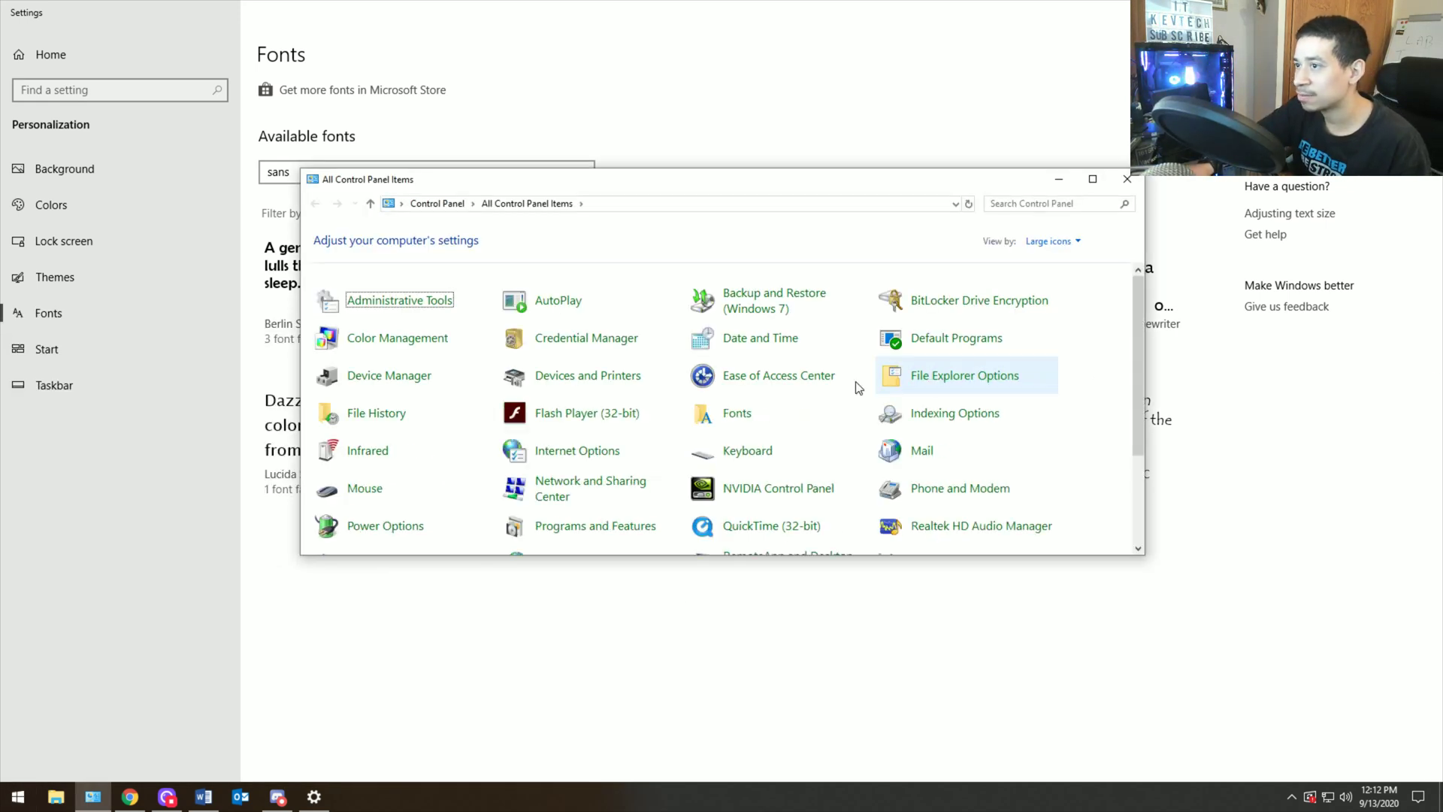
{"action": "left_click", "coordinate": [732, 418]}
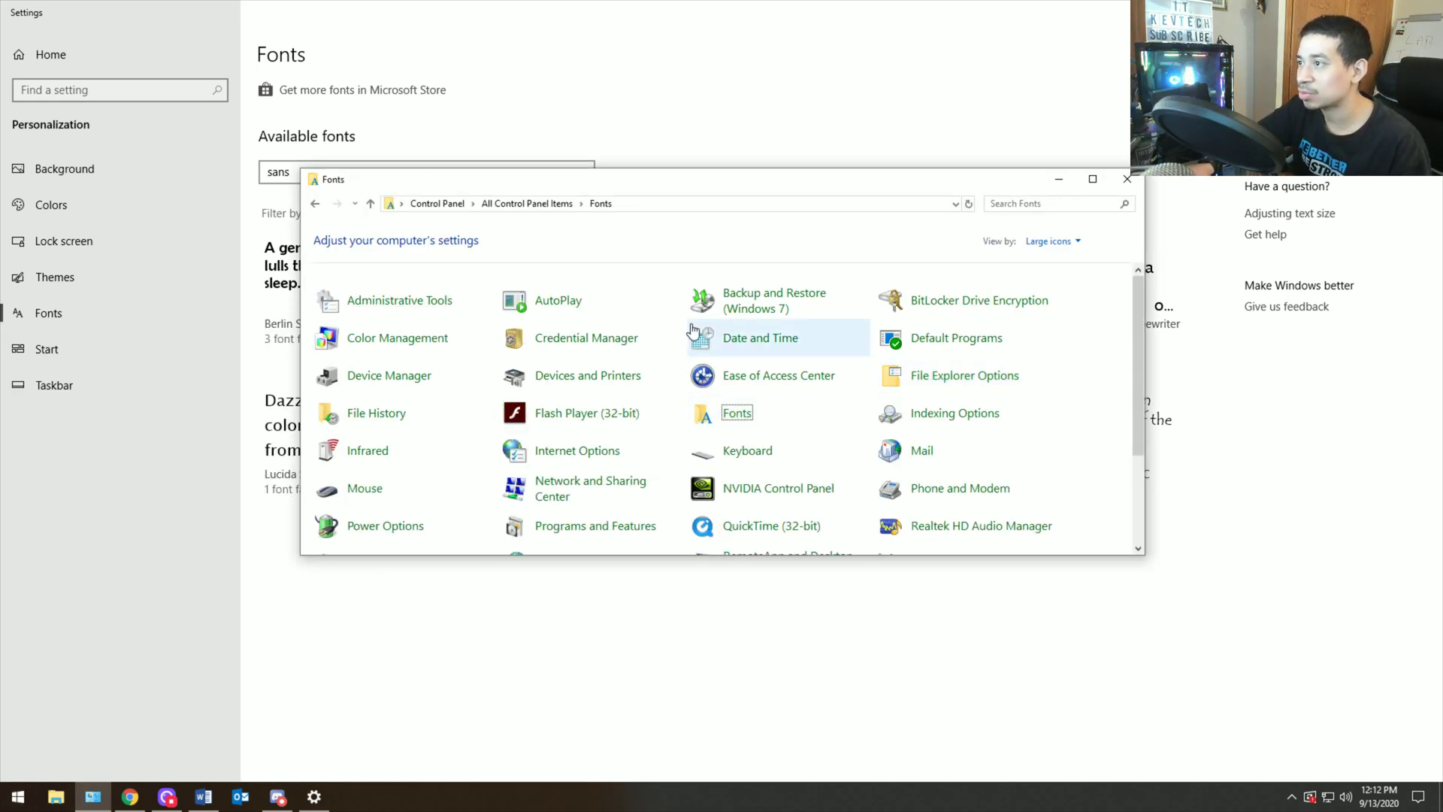
{"action": "scroll", "coordinate": [804, 355], "scroll_direction": "down", "scroll_amount": 10}
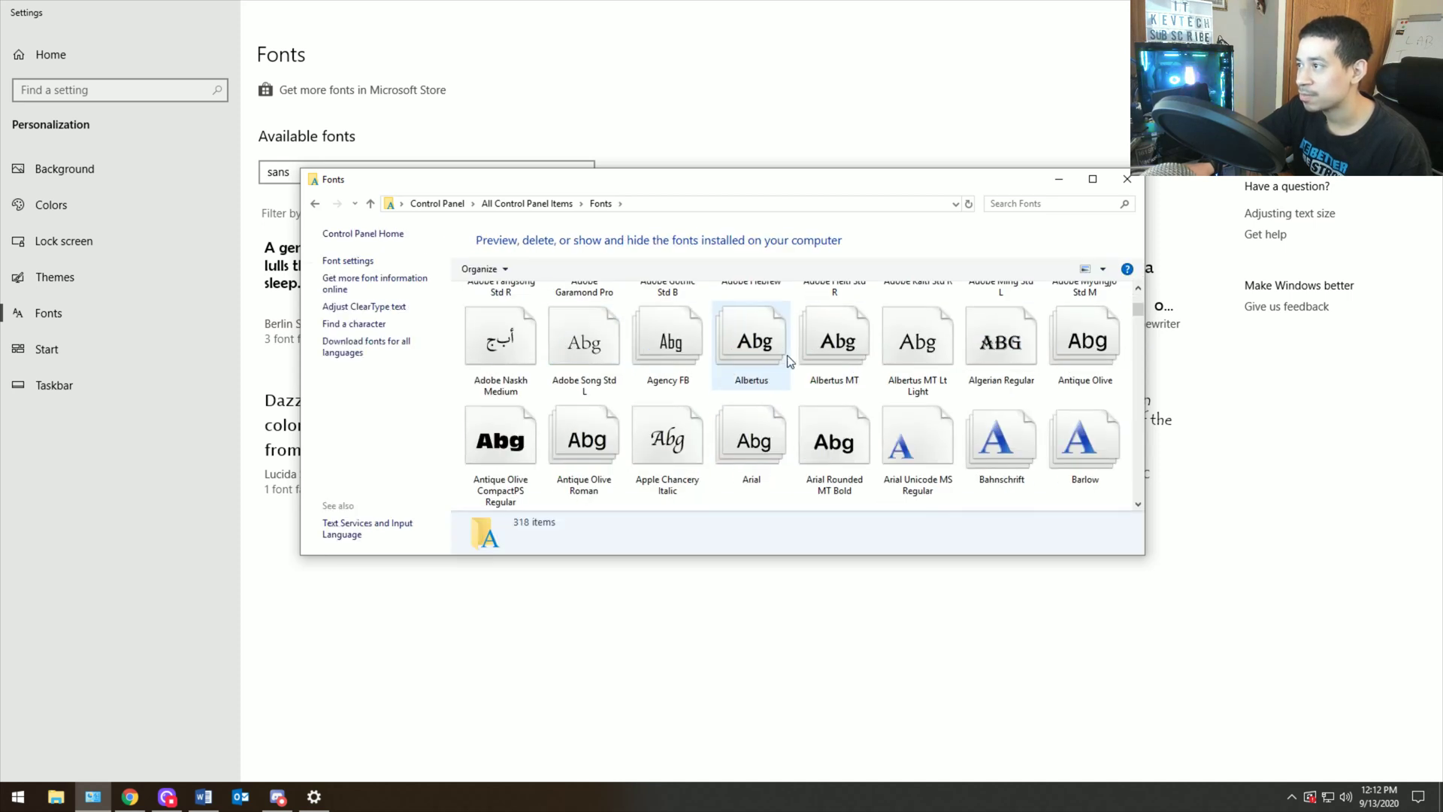
{"action": "scroll", "coordinate": [823, 361], "scroll_direction": "down", "scroll_amount": 3}
{"action": "left_click", "coordinate": [830, 447]}
{"action": "left_click", "coordinate": [1093, 179]}
{"action": "scroll", "coordinate": [884, 419], "scroll_direction": "down", "scroll_amount": 10}
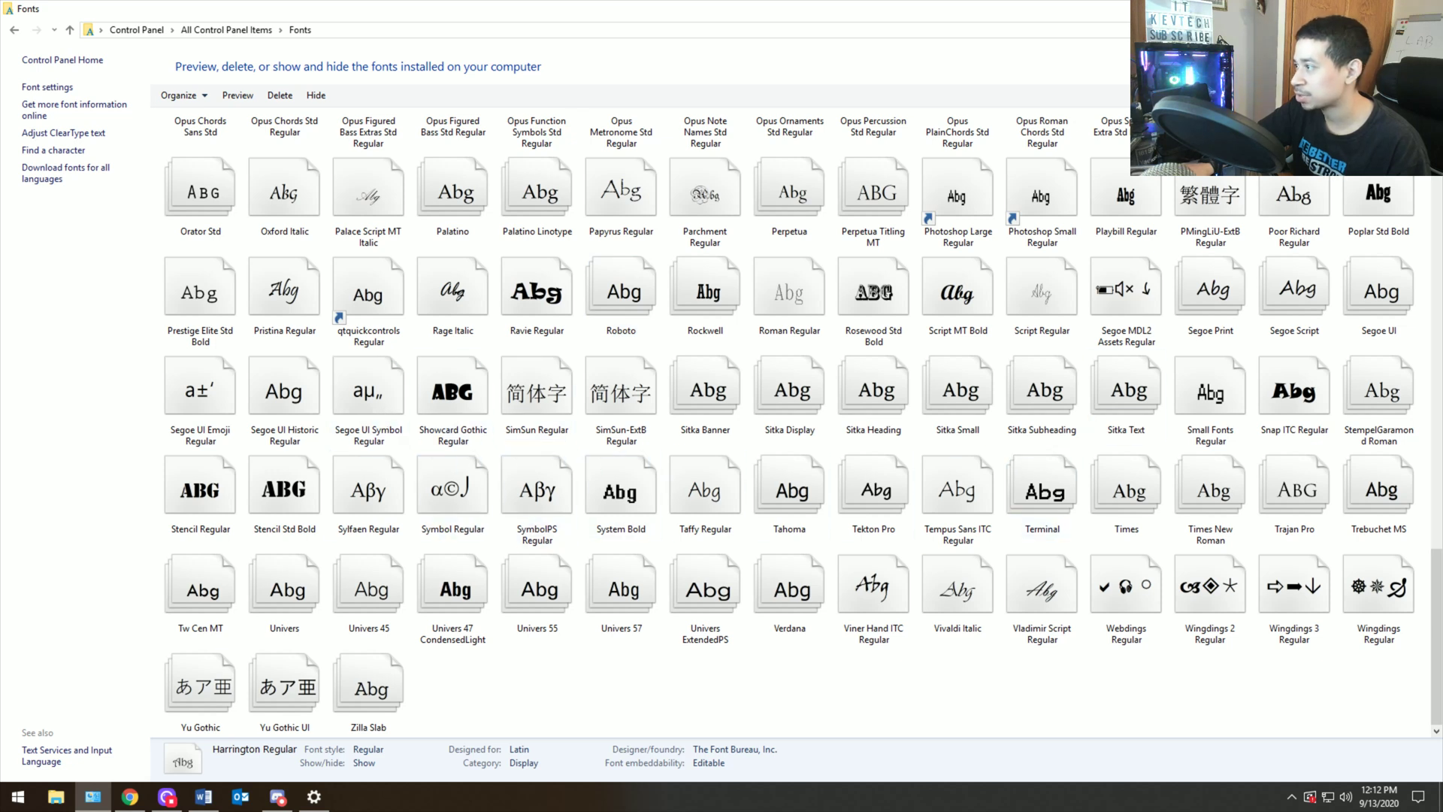
{"action": "type", "text": "san"}
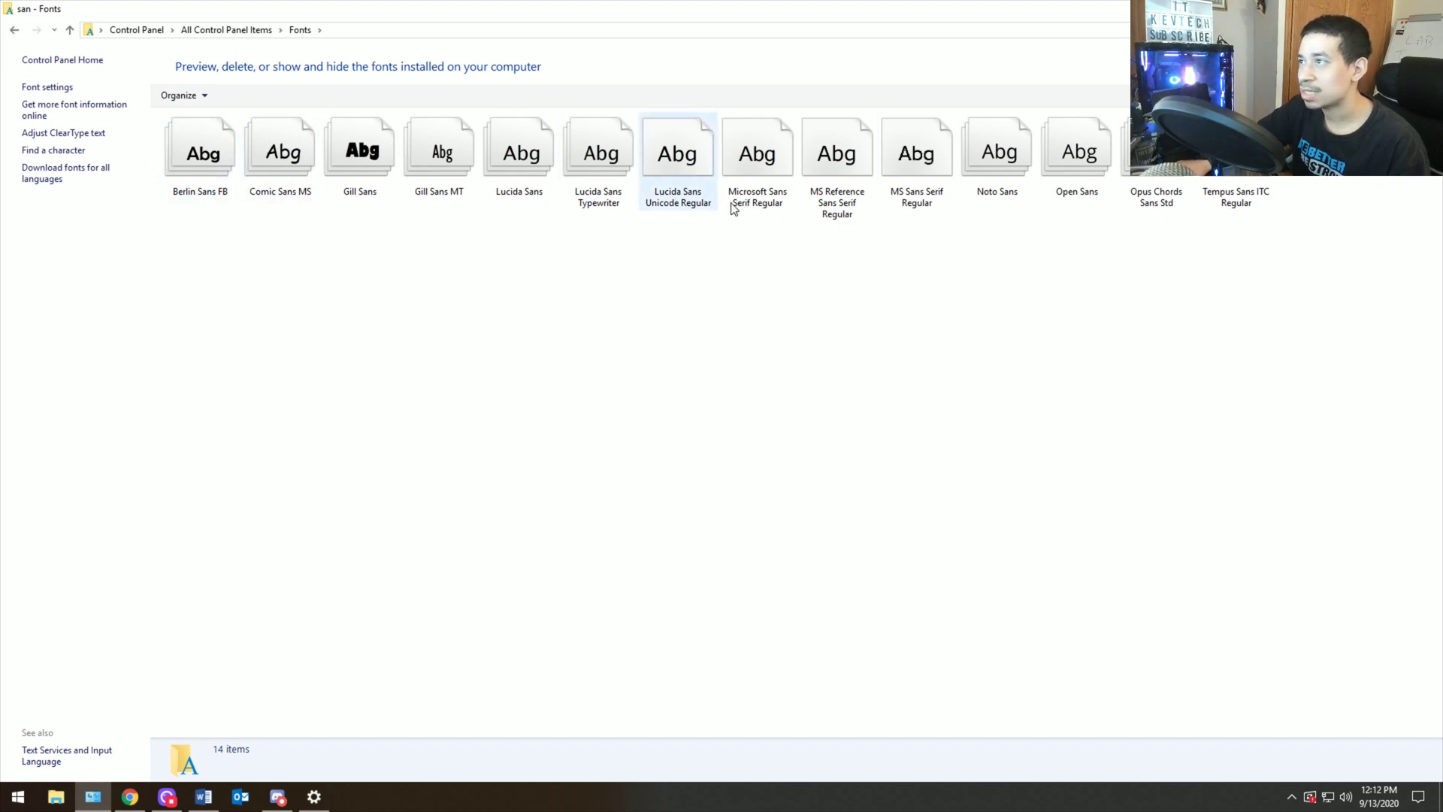
{"action": "double_click", "coordinate": [305, 174]}
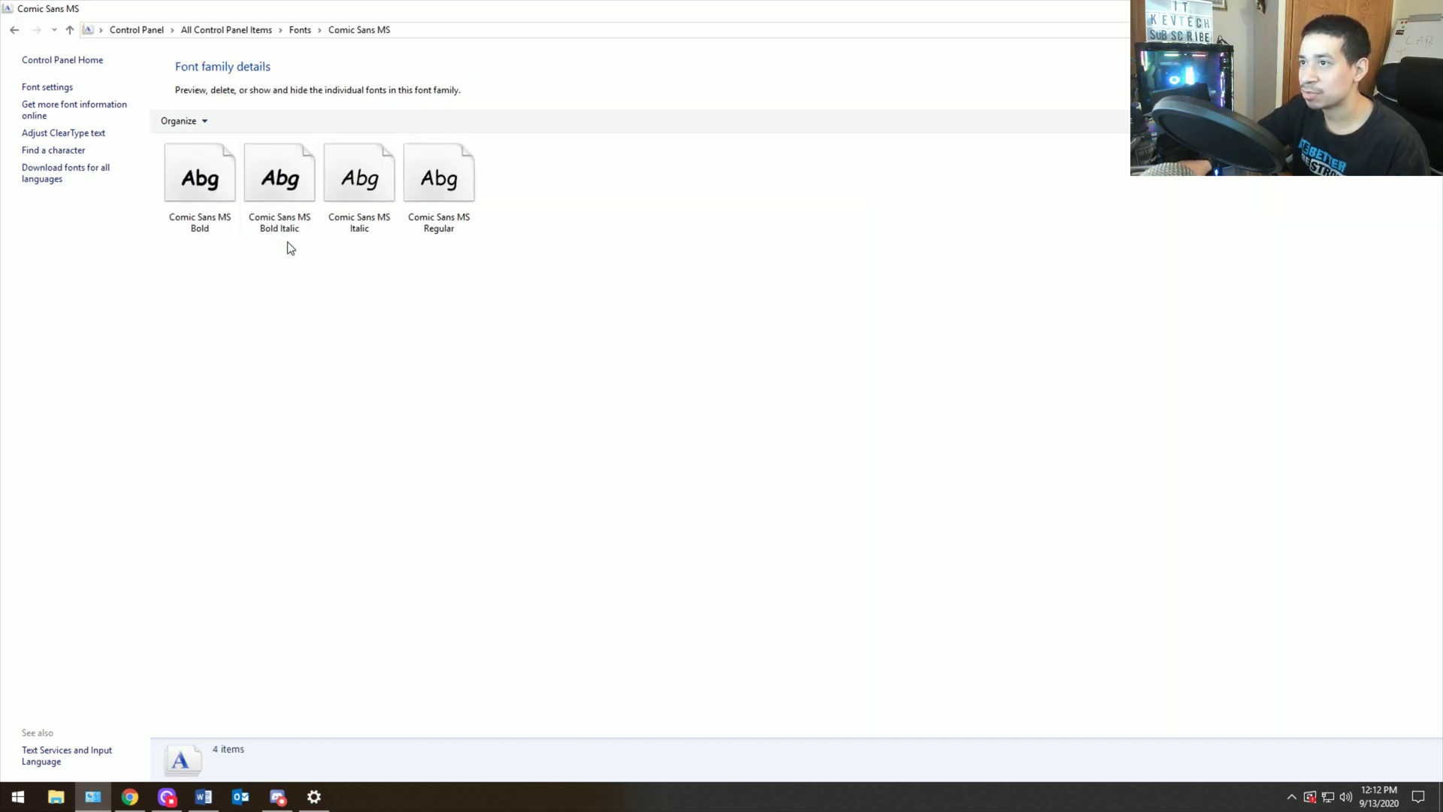
{"action": "double_click", "coordinate": [284, 229]}
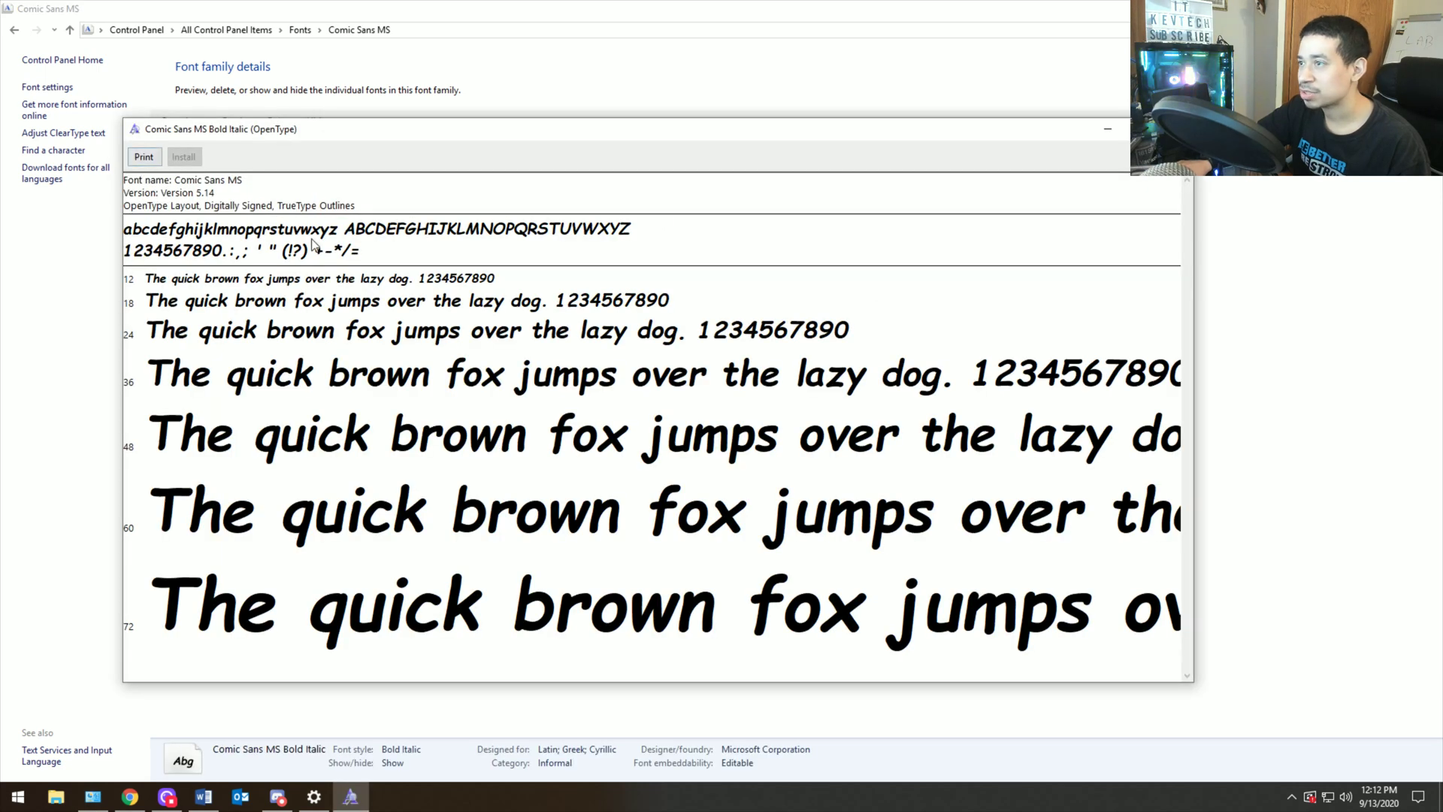
{"action": "left_click", "coordinate": [1177, 129]}
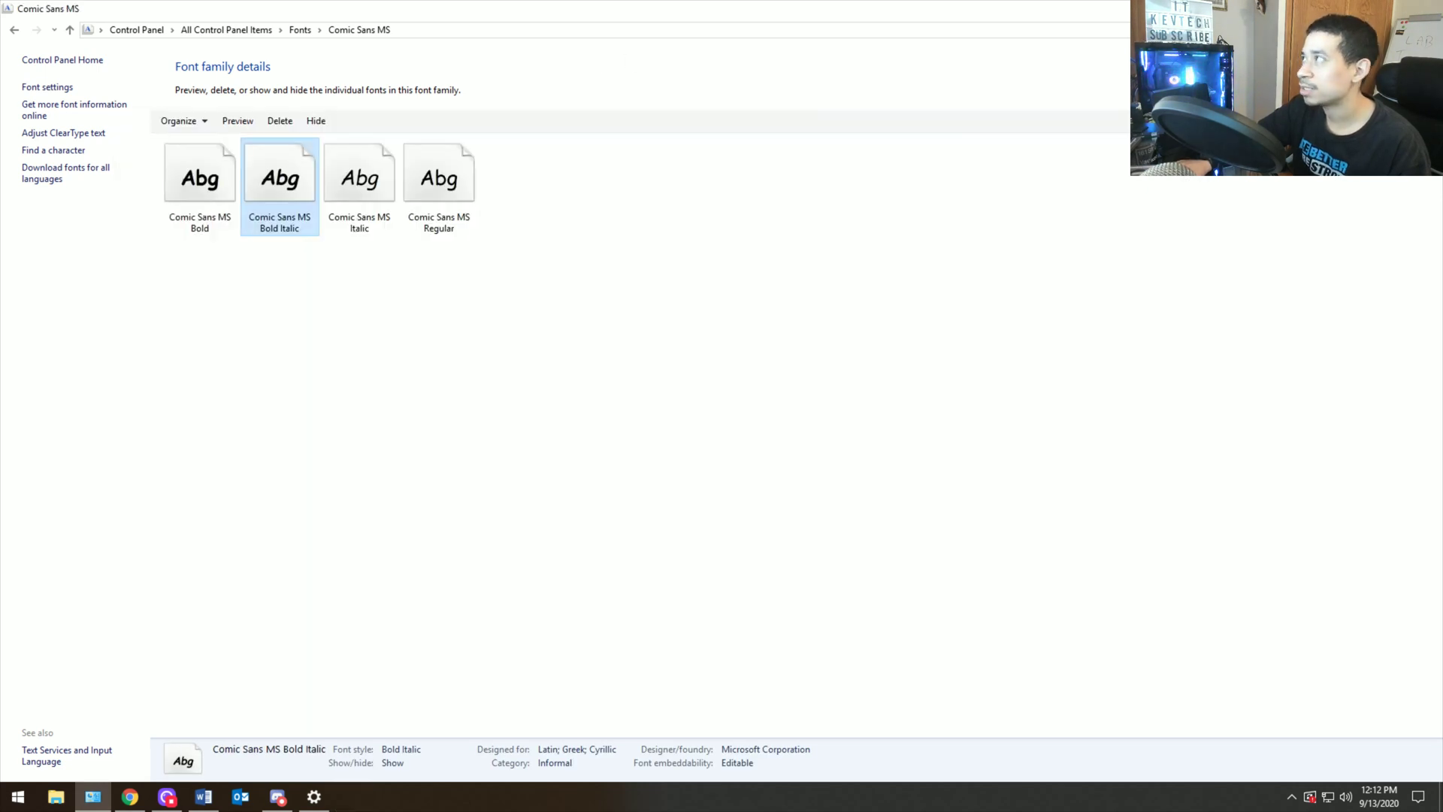
{"action": "key", "text": "alt+Tab"}
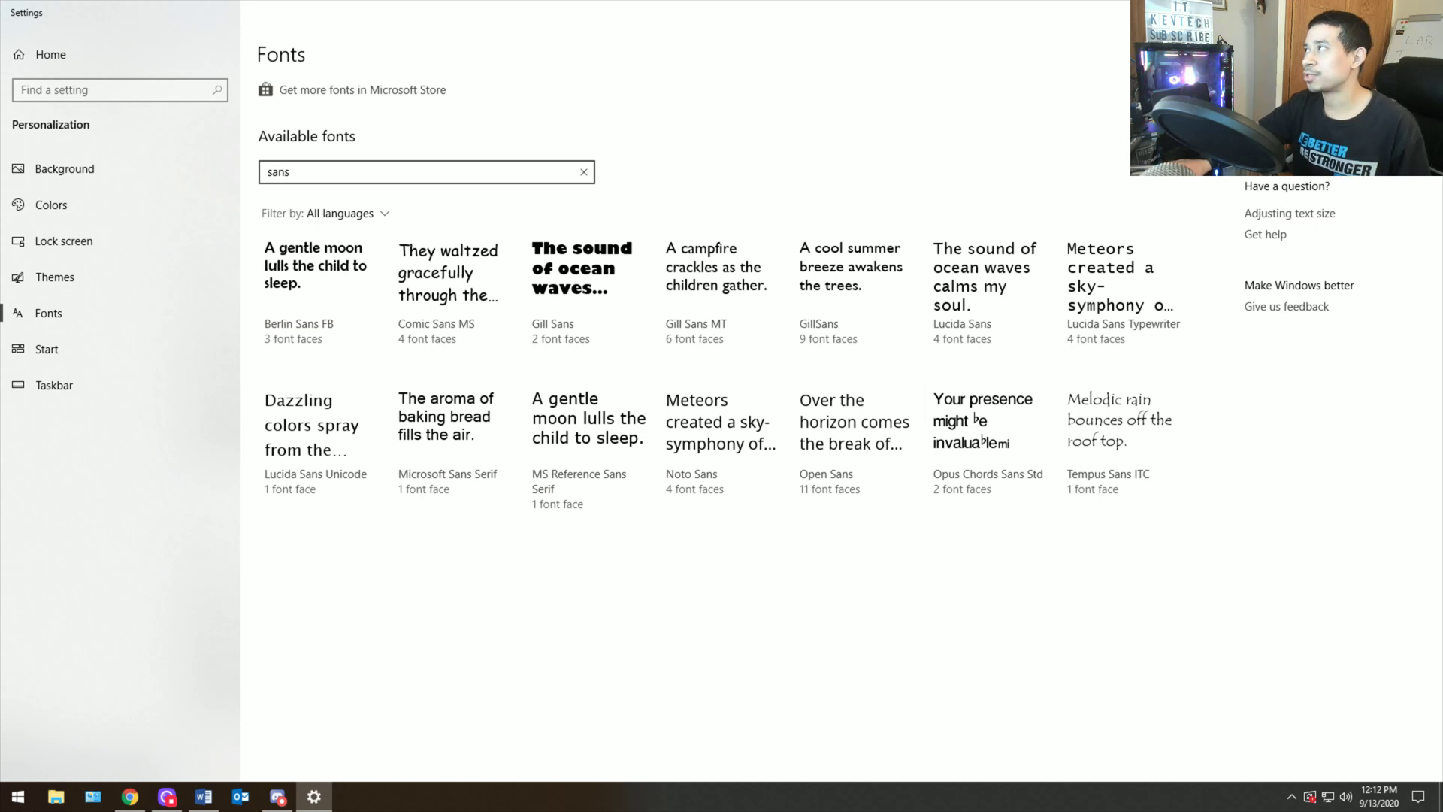
Step: Close the Google Fonts tab, mark ticket #59 Closed, and open Citrix ticket #INC-58
{"action": "key", "text": "alt+Tab"}
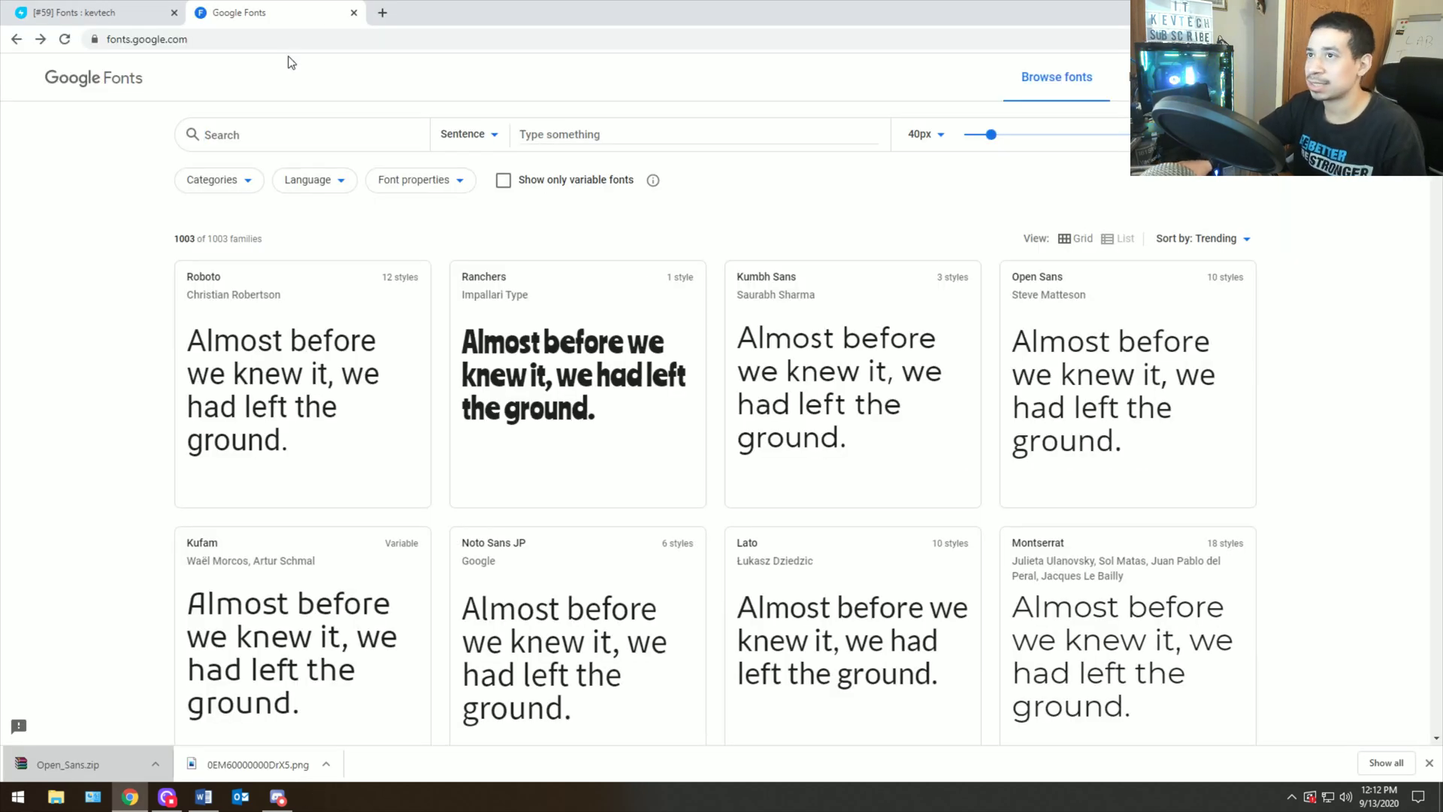
{"action": "left_click", "coordinate": [353, 13]}
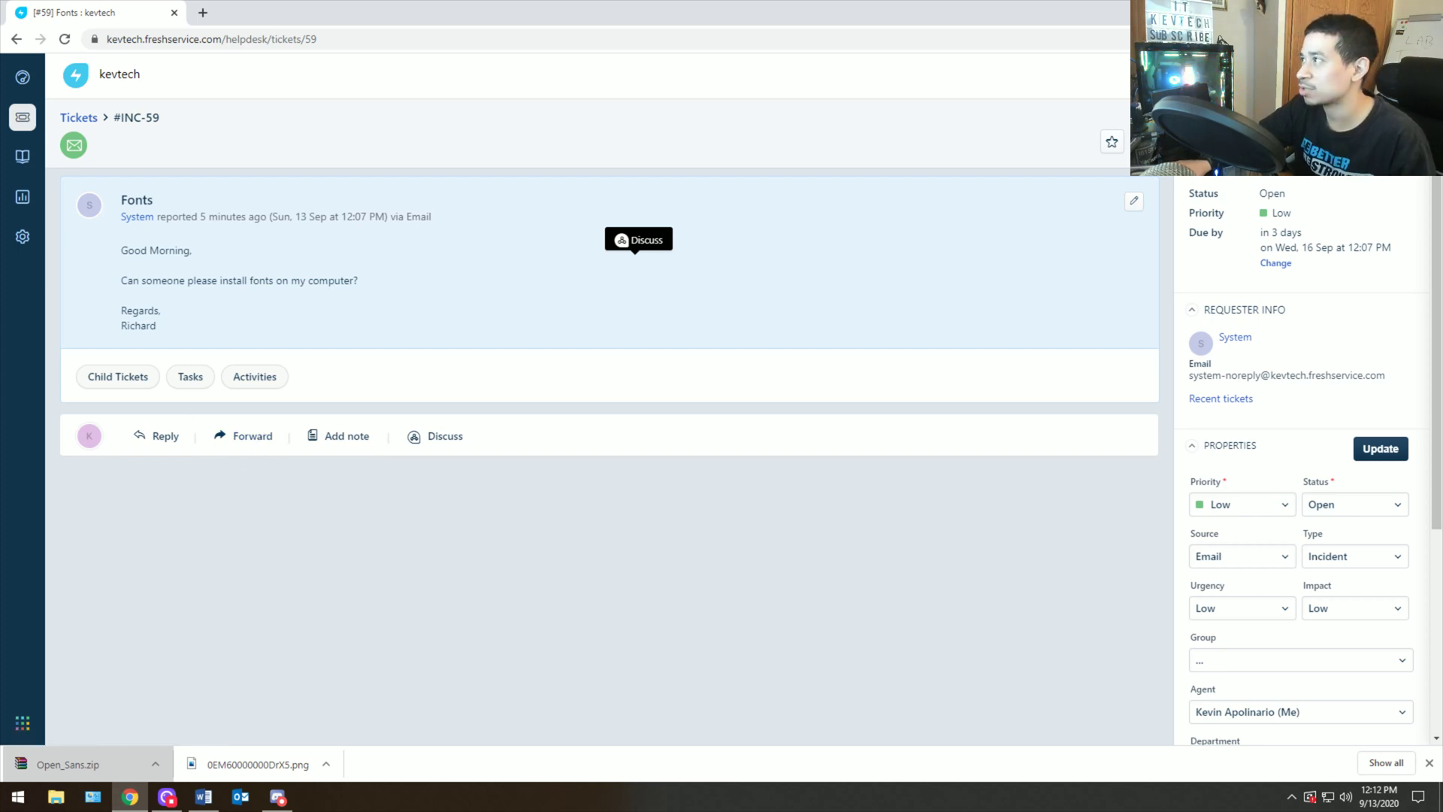
{"action": "key", "text": "shift+c"}
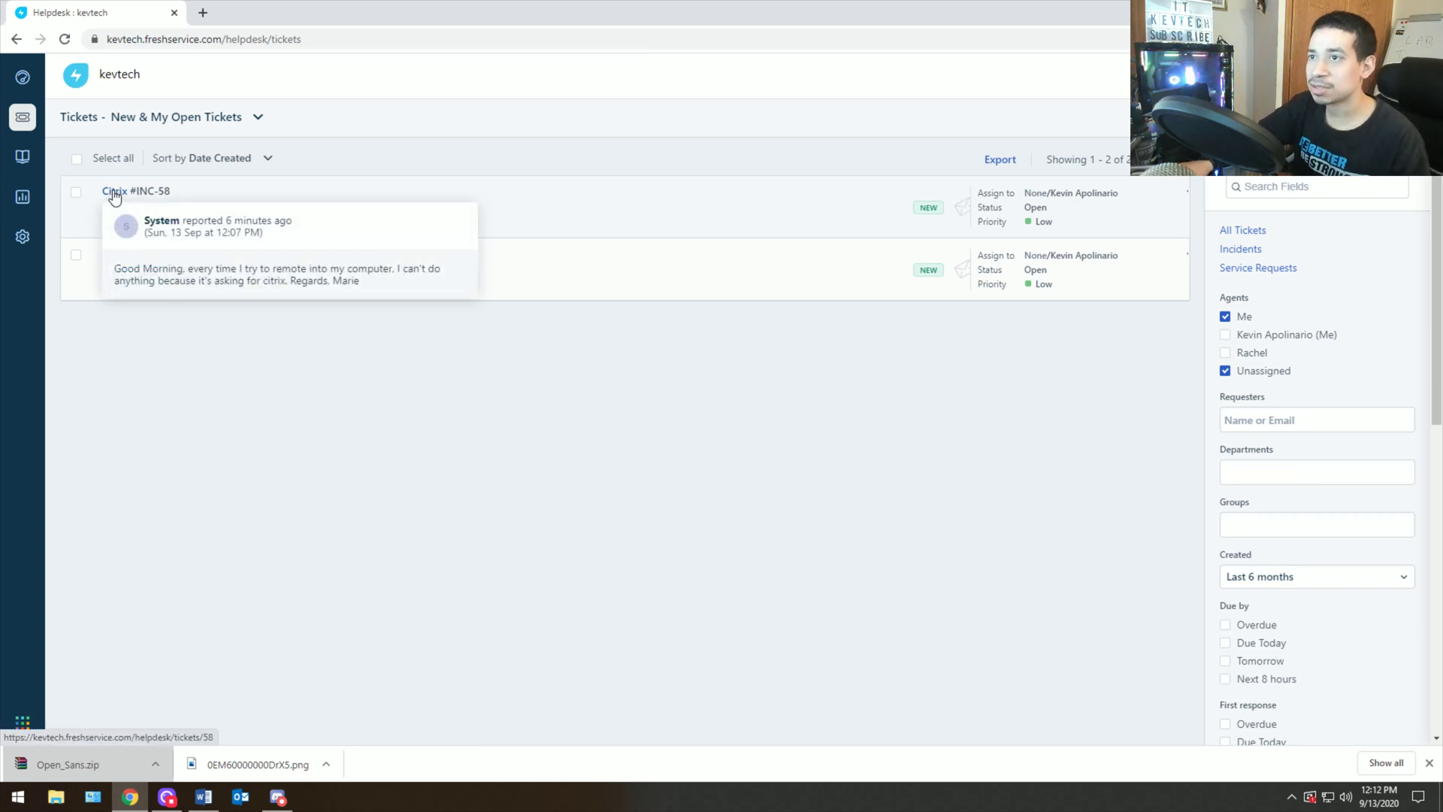
{"action": "left_click", "coordinate": [114, 194]}
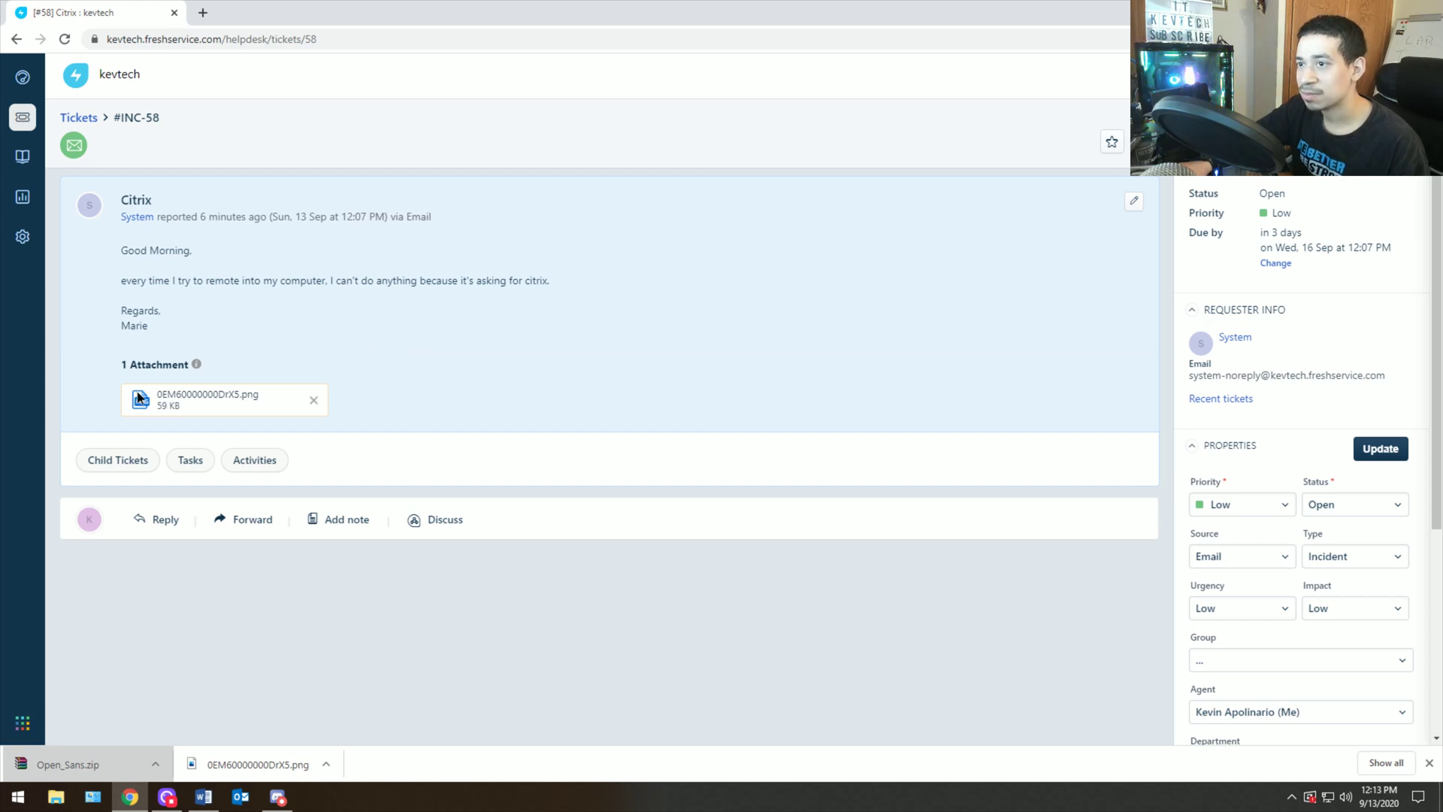
Step: View the ticket's attached Citrix Receiver screenshot, then close it
{"action": "left_click", "coordinate": [176, 395]}
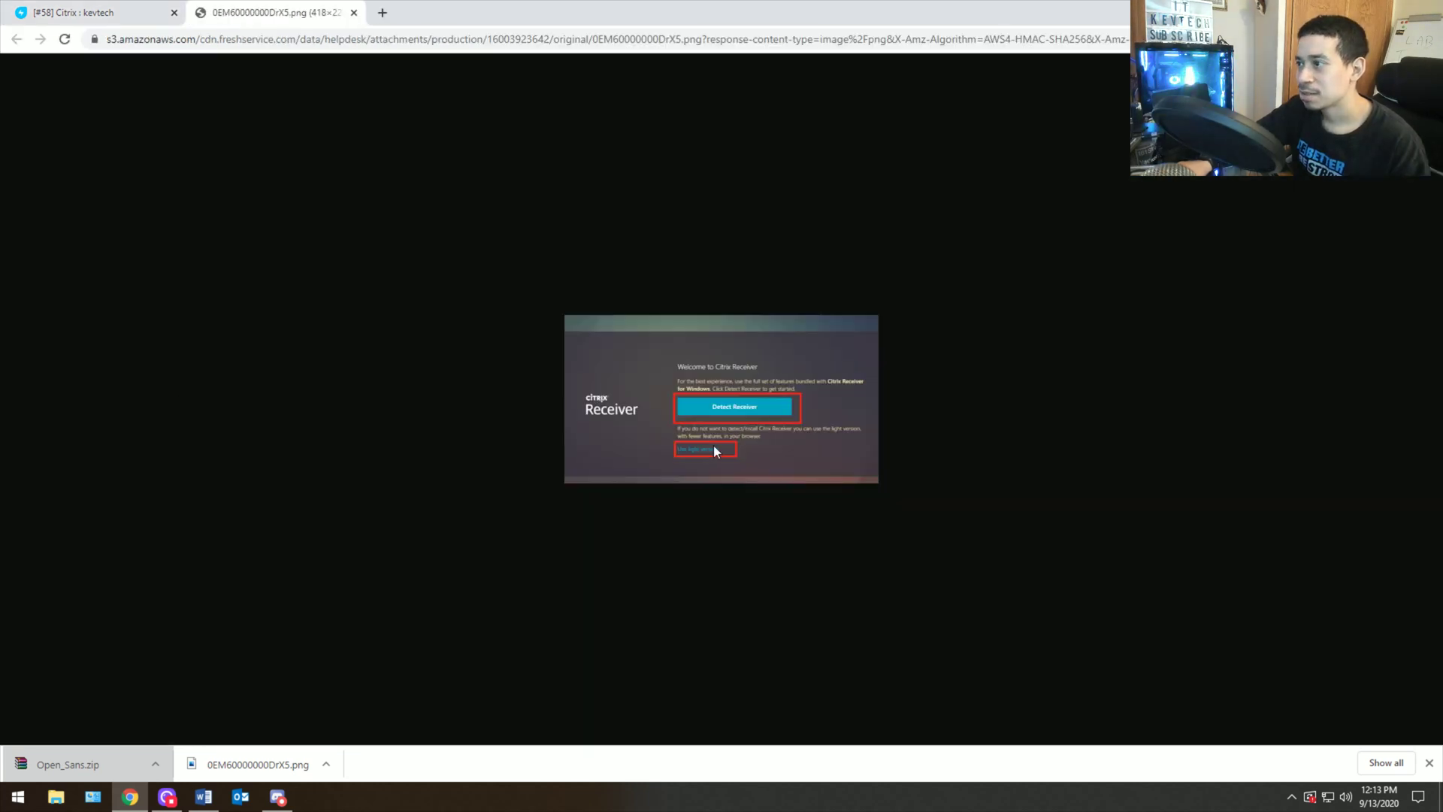
{"action": "left_click", "coordinate": [355, 14]}
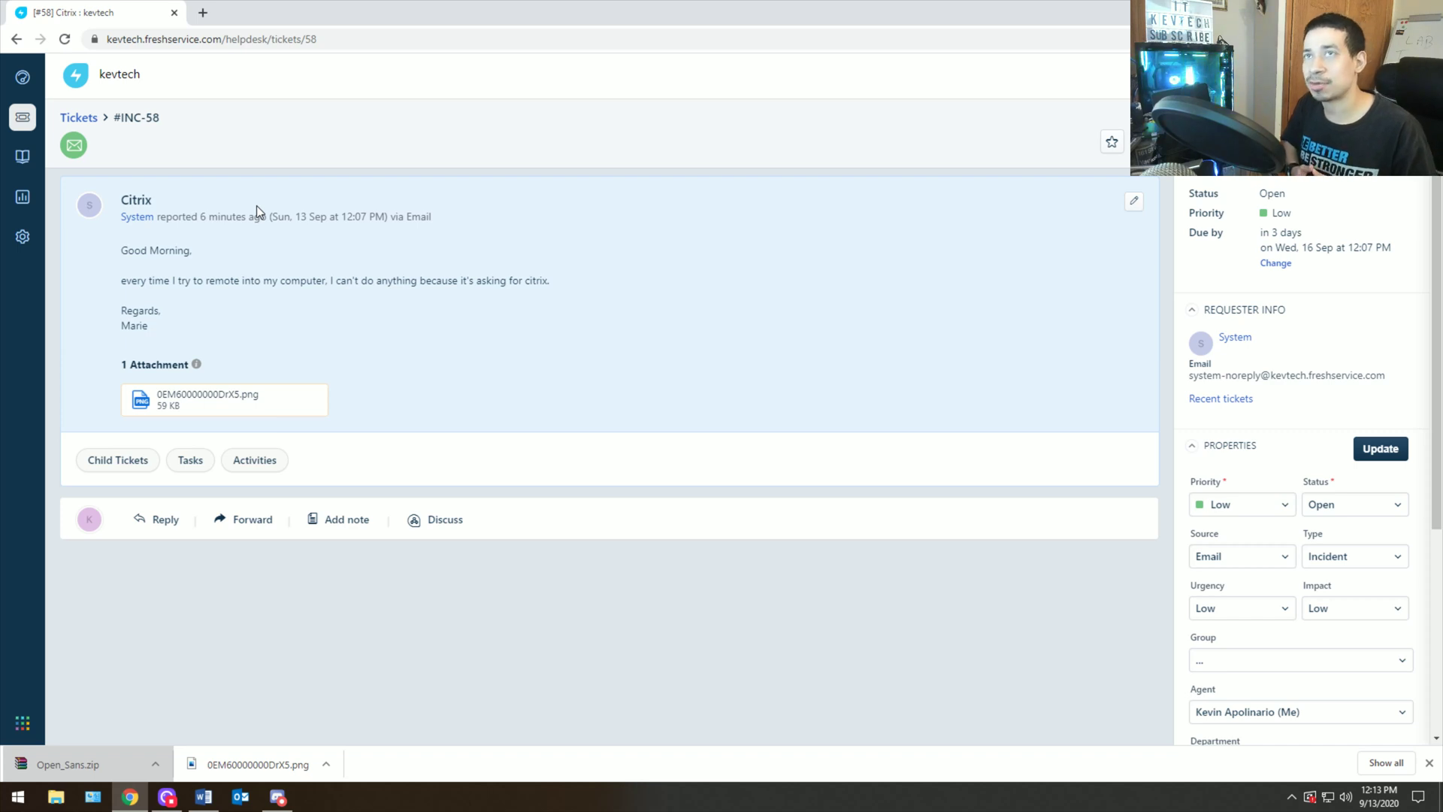
Step: In a new tab, search Google for 'citrix light version'
{"action": "left_click", "coordinate": [203, 13]}
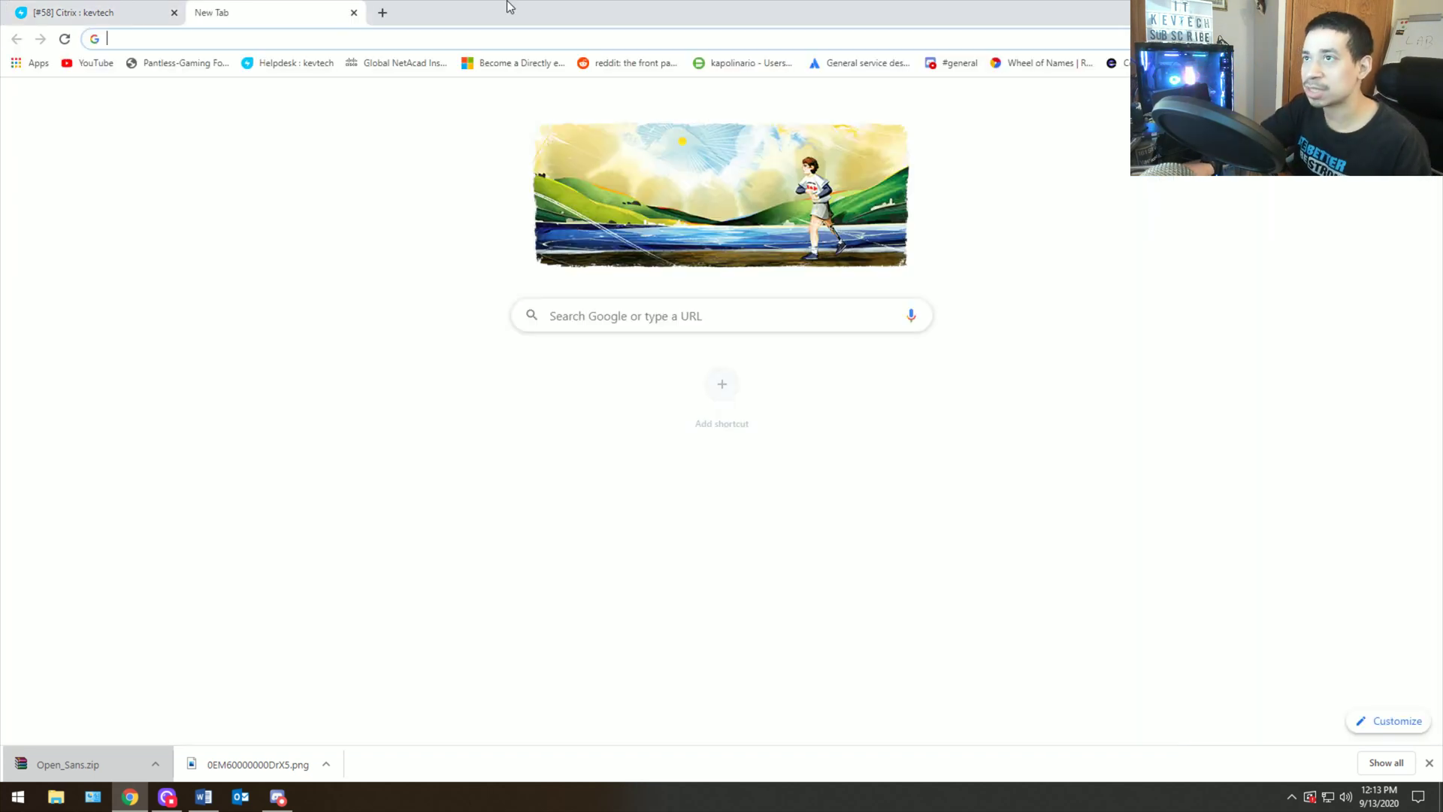
{"action": "type", "text": "google"}
{"action": "key", "text": "Return"}
{"action": "type", "text": "citri"}
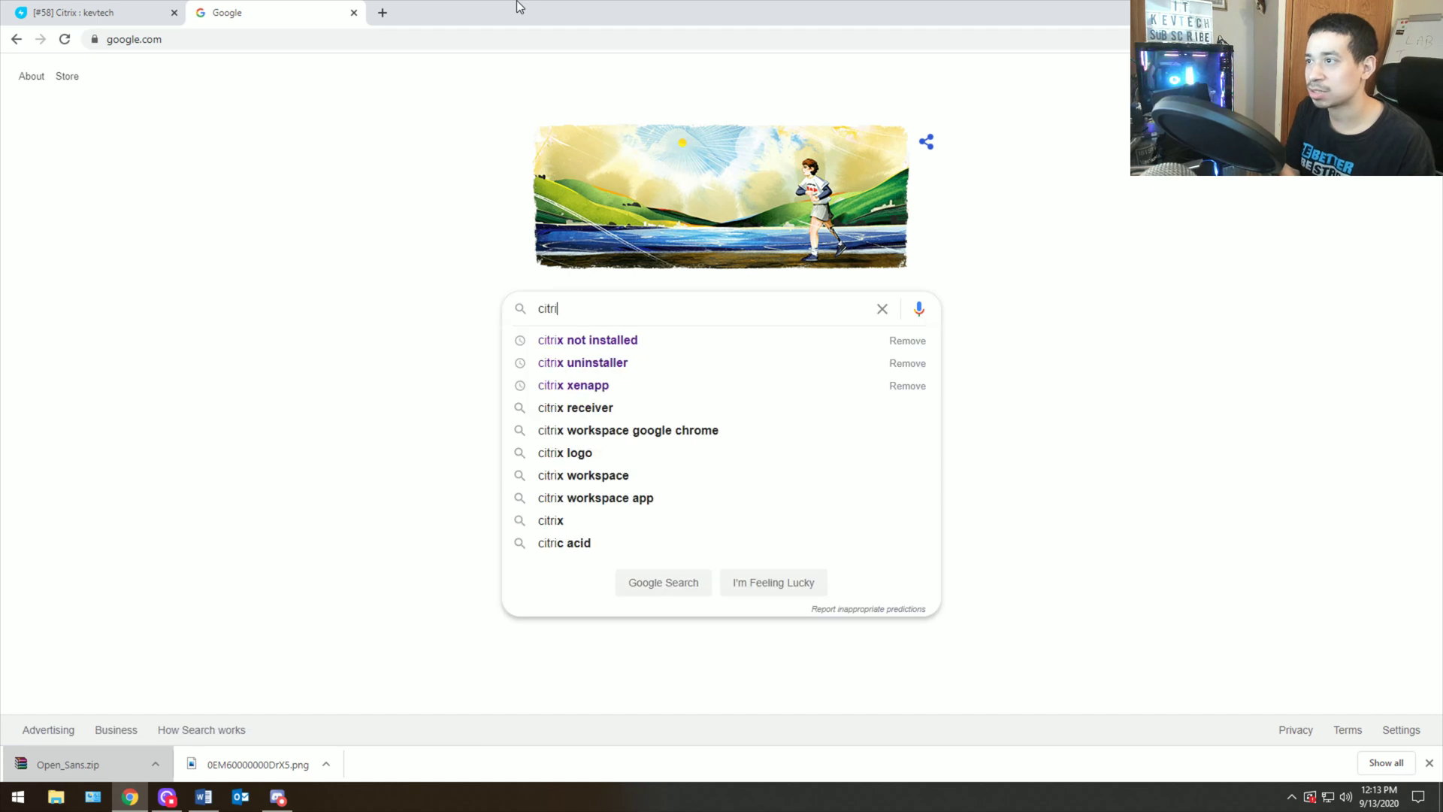
{"action": "type", "text": "x light version"}
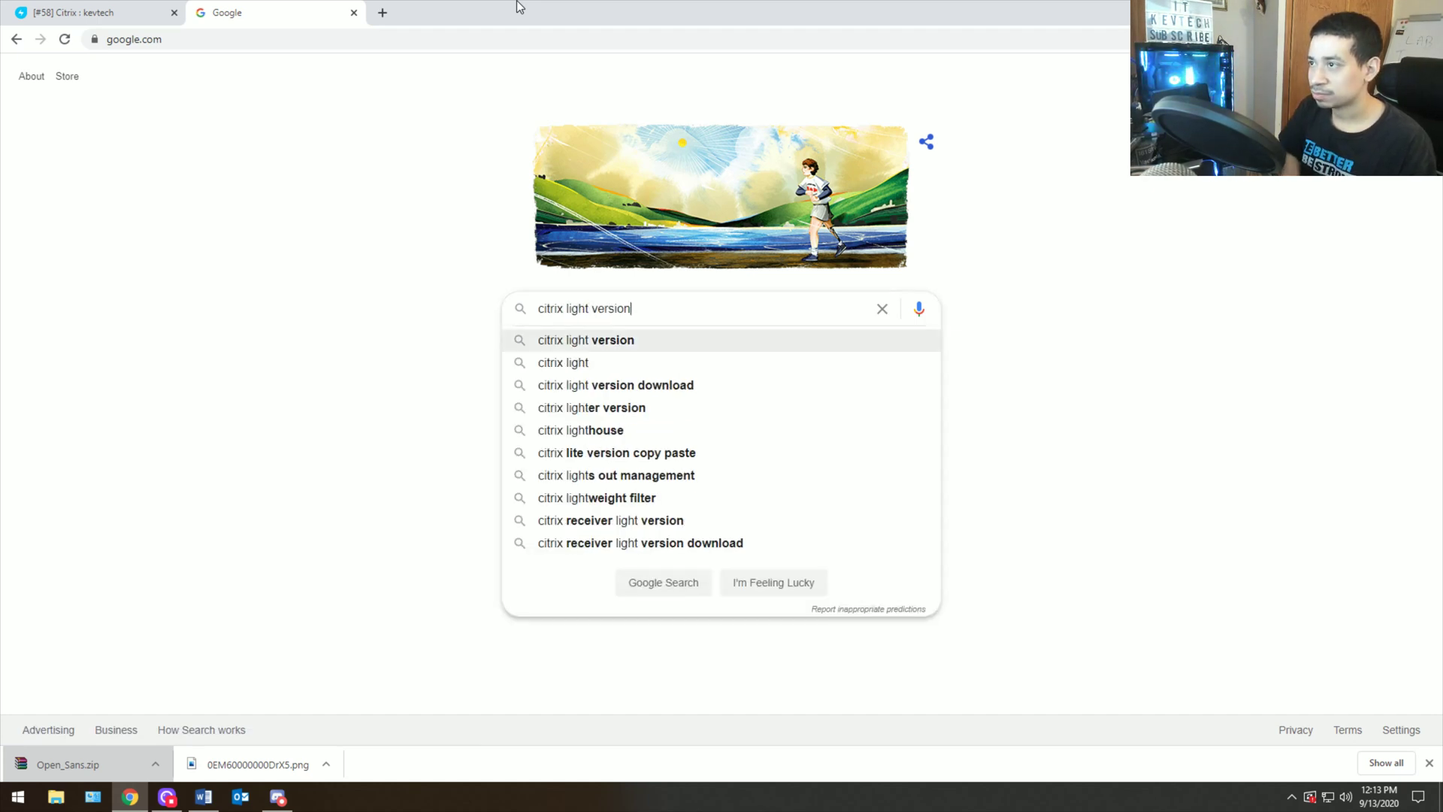
{"action": "key", "text": "Return"}
Step: Browse the image results, preview the Citrix Receiver OnDemand image, then return to the ticket
{"action": "left_click", "coordinate": [198, 133]}
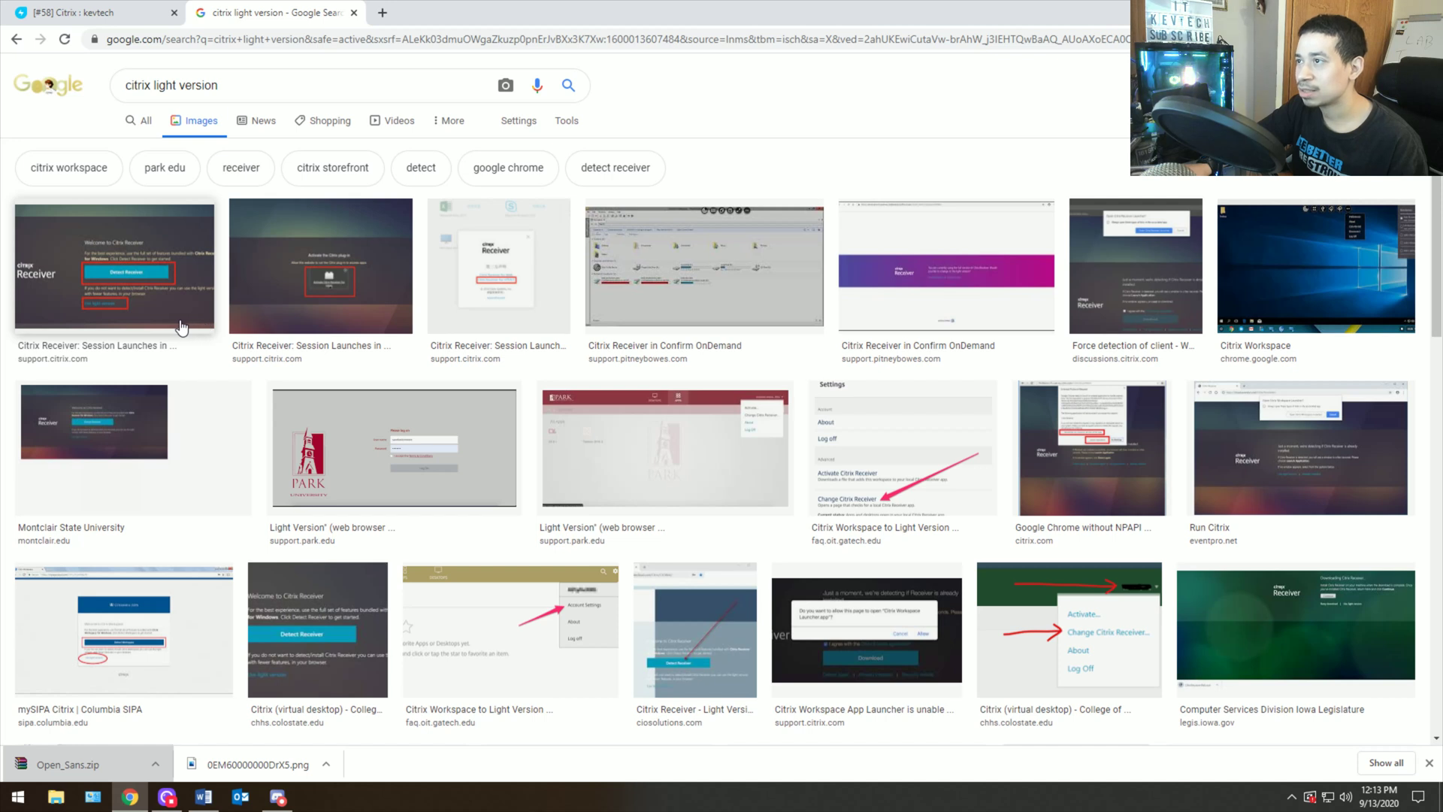
{"action": "left_click", "coordinate": [718, 282]}
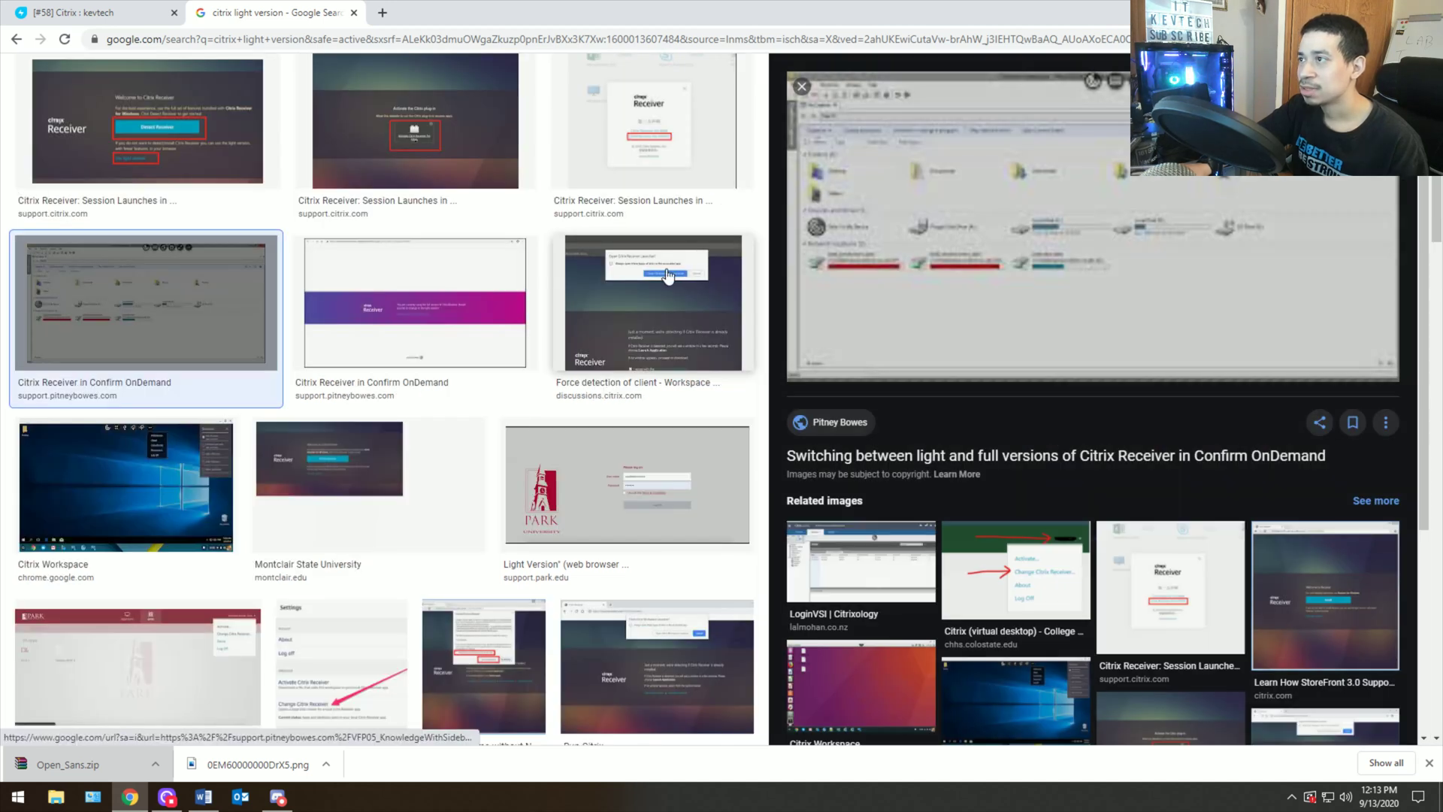
{"action": "scroll", "coordinate": [620, 295], "scroll_direction": "up", "scroll_amount": 2}
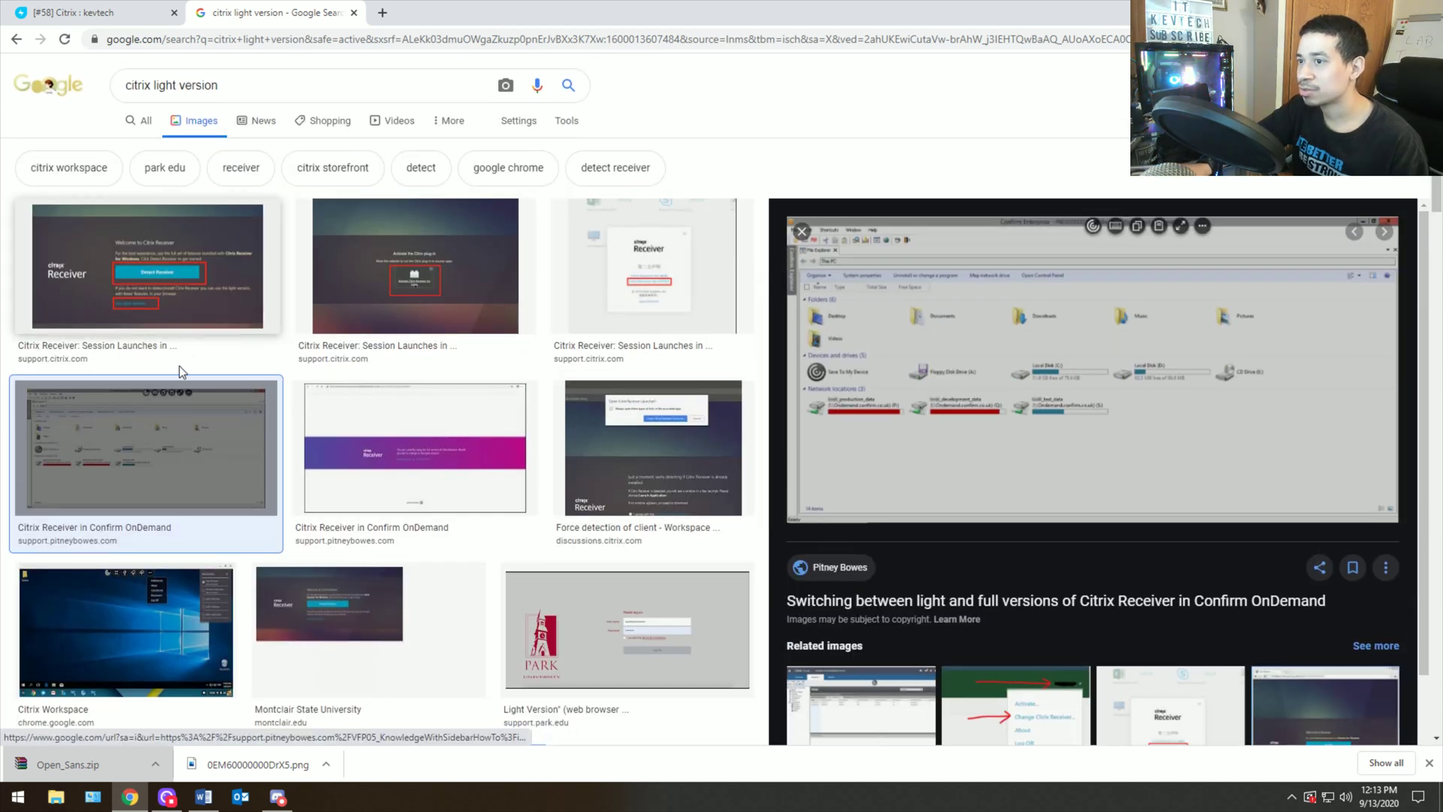
{"action": "scroll", "coordinate": [338, 436], "scroll_direction": "down", "scroll_amount": 3}
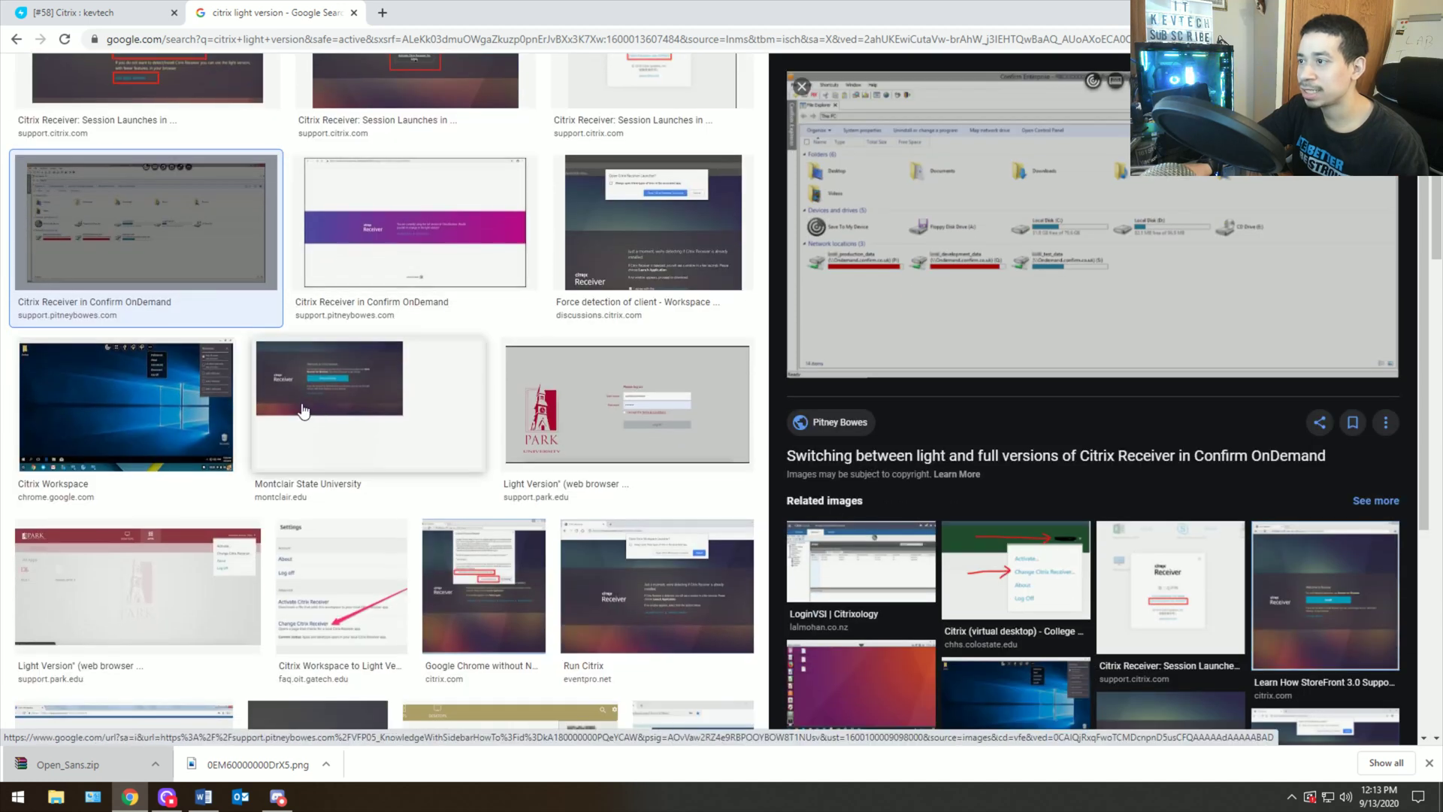
{"action": "scroll", "coordinate": [172, 414], "scroll_direction": "down", "scroll_amount": 3}
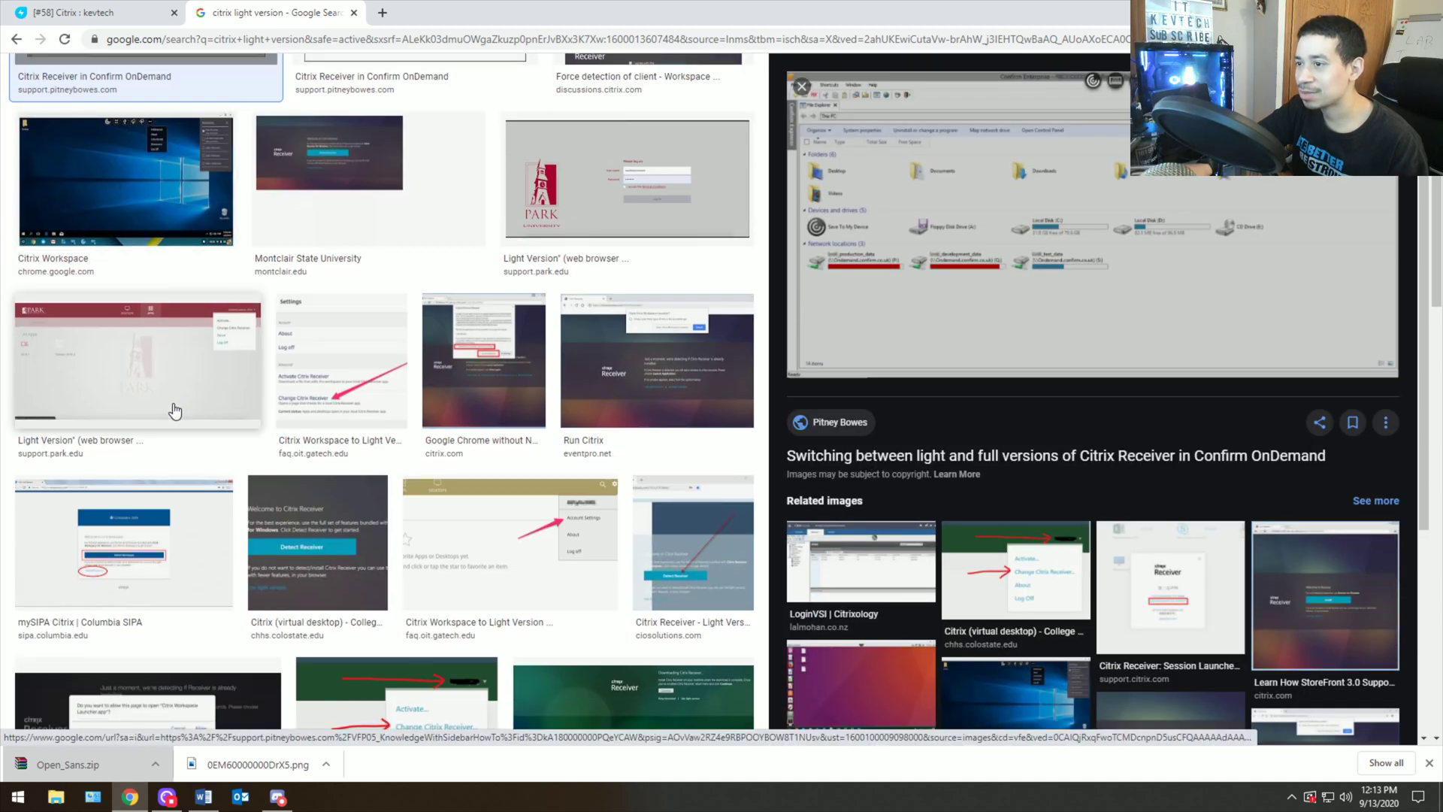
{"action": "scroll", "coordinate": [175, 410], "scroll_direction": "up", "scroll_amount": 6}
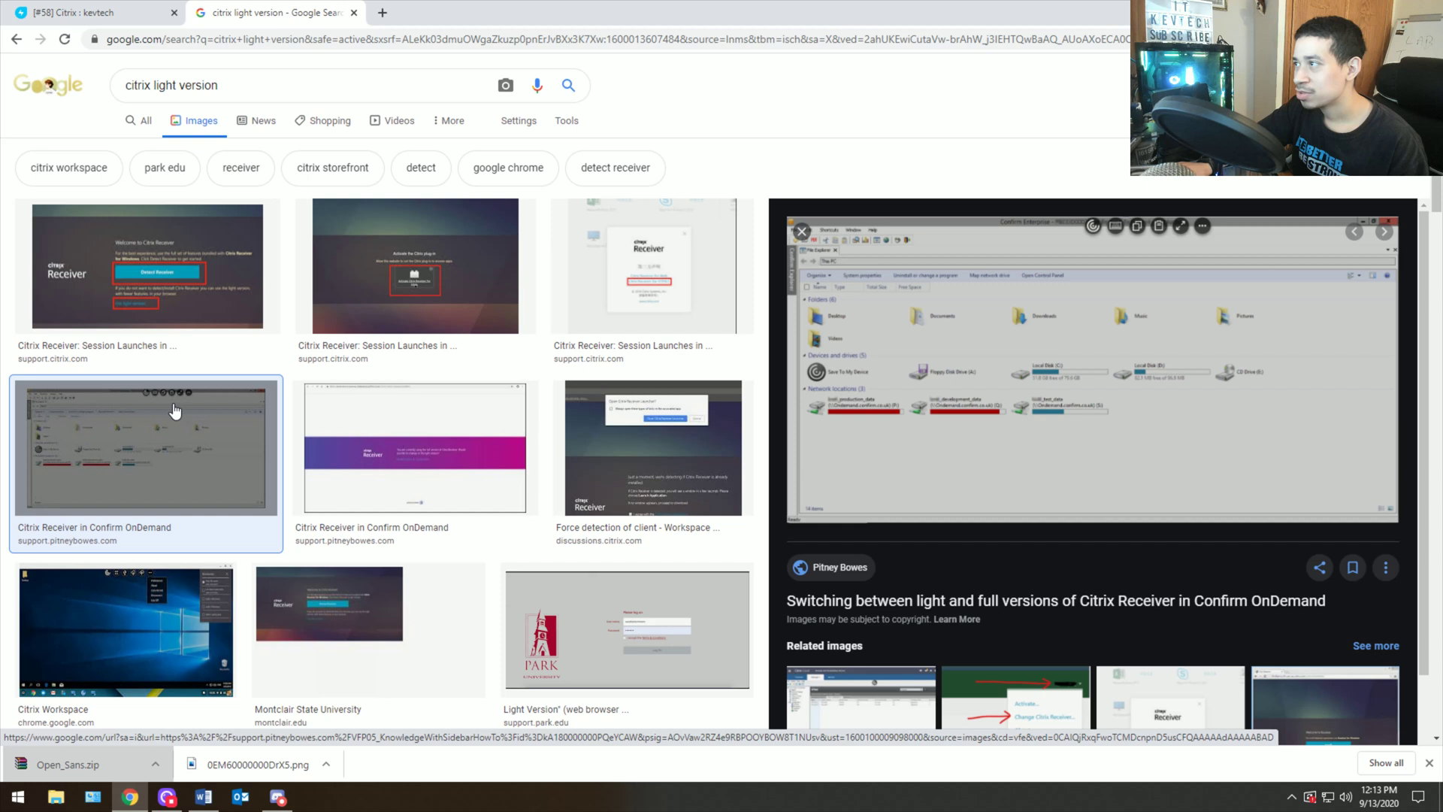
{"action": "left_click", "coordinate": [354, 14]}
{"action": "left_click", "coordinate": [197, 13]}
{"action": "left_click", "coordinate": [90, 13]}
Step: Search Google for 'citrix download workspace' and look at the Workspace app for Windows page
{"action": "left_click_drag", "start_coordinate": [151, 338], "coordinate": [102, 327]}
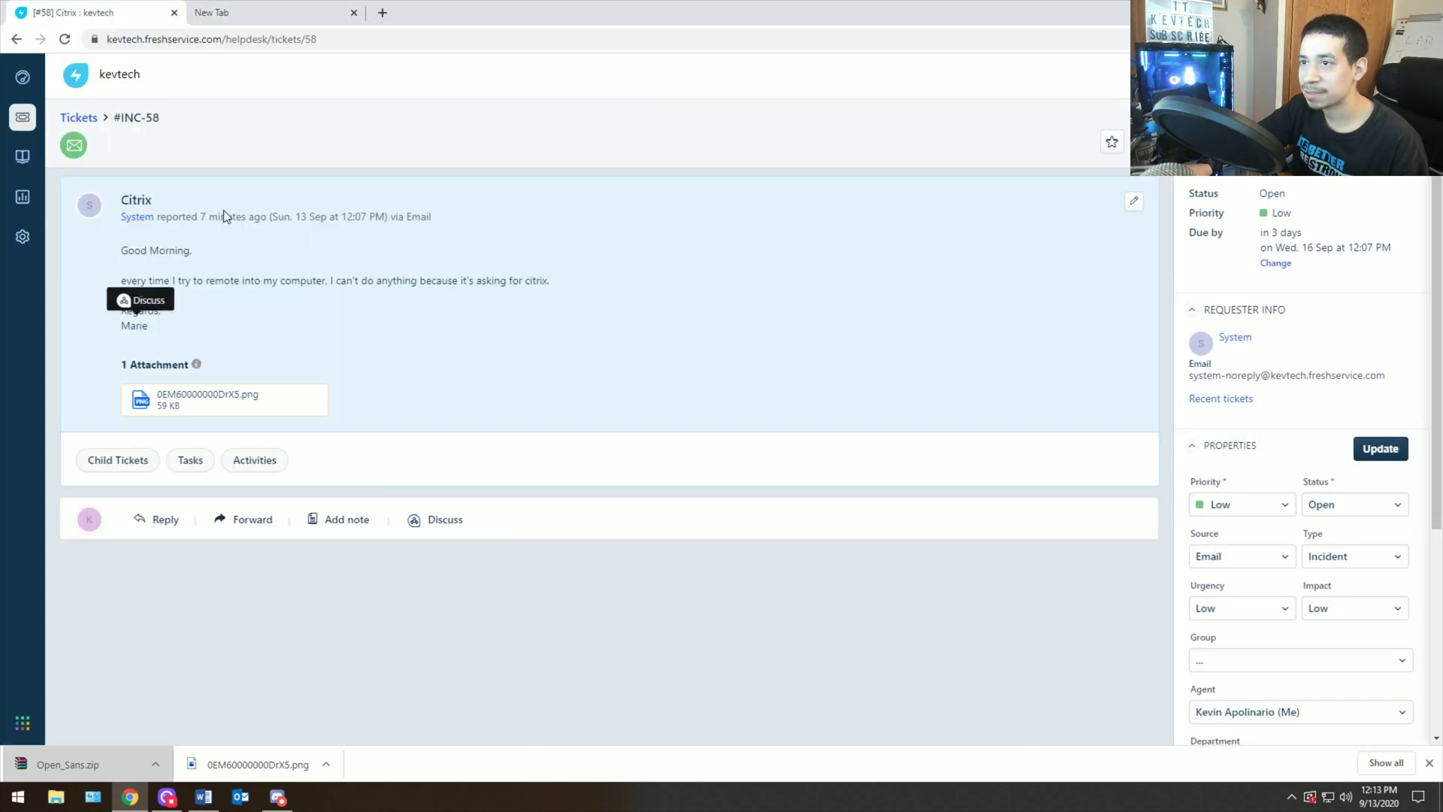
{"action": "left_click", "coordinate": [277, 11]}
{"action": "left_click", "coordinate": [264, 40]}
{"action": "type", "text": "google.com"}
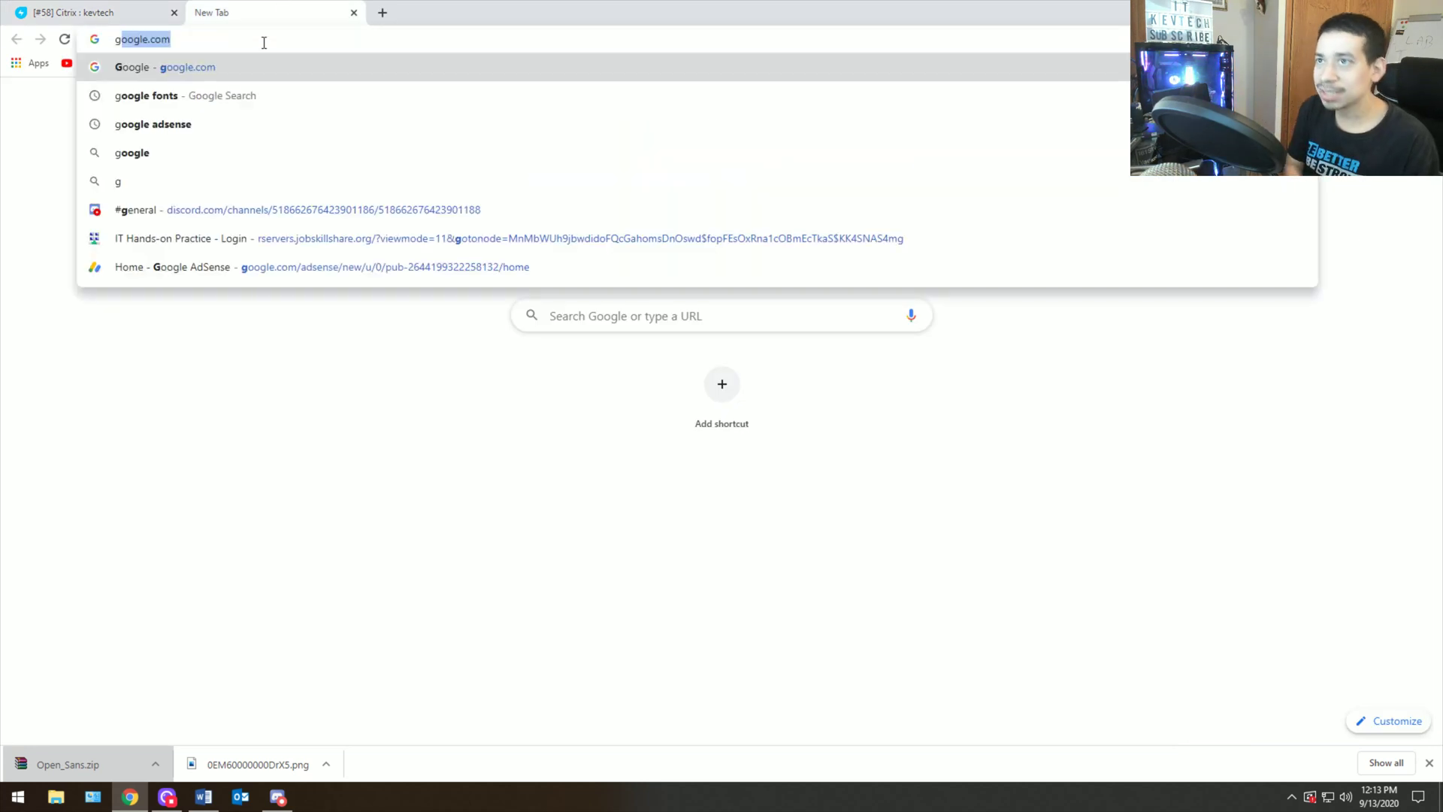
{"action": "key", "text": "Return"}
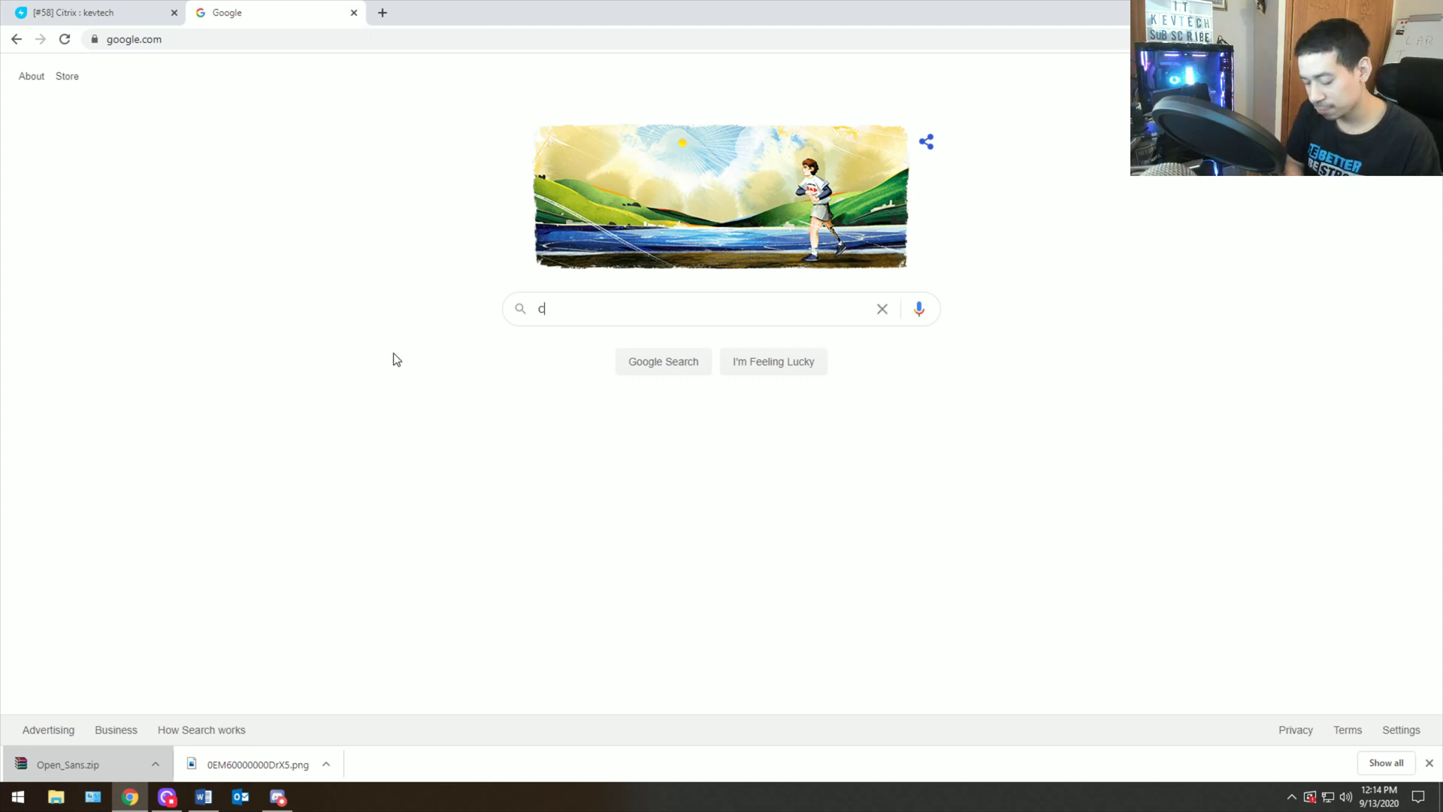
{"action": "type", "text": "citrix downl"}
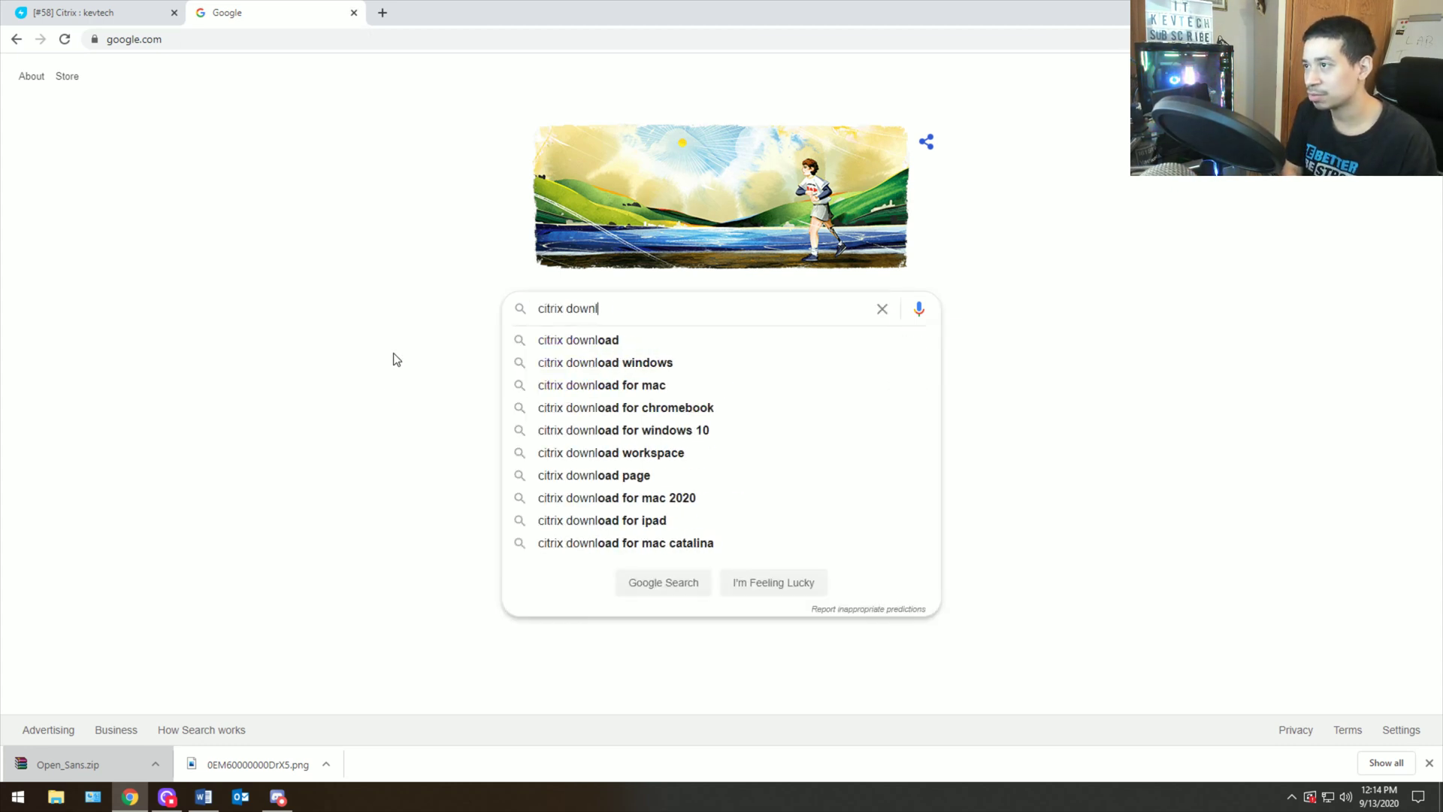
{"action": "type", "text": "oad workspace"}
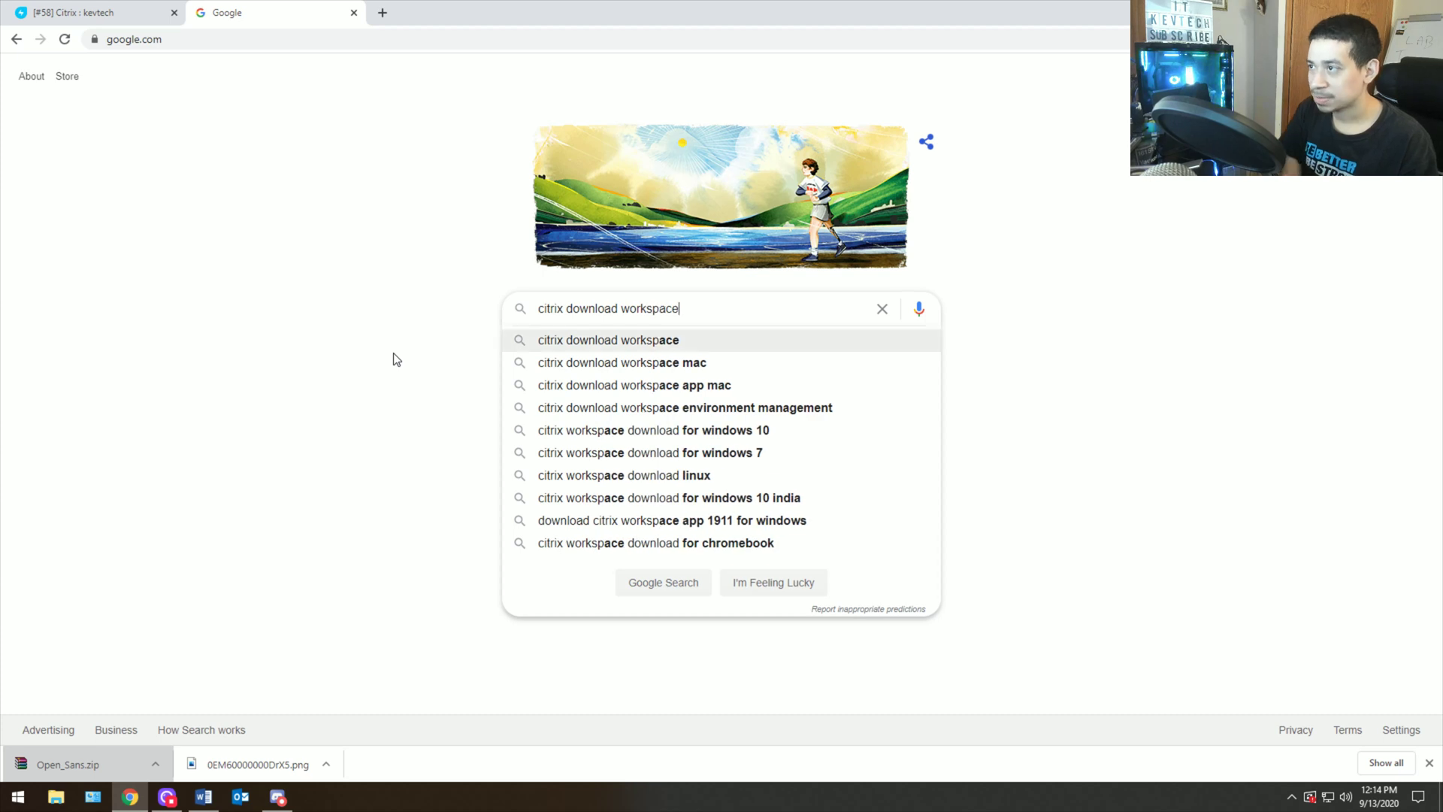
{"action": "key", "text": "Down"}
{"action": "key", "text": "Return"}
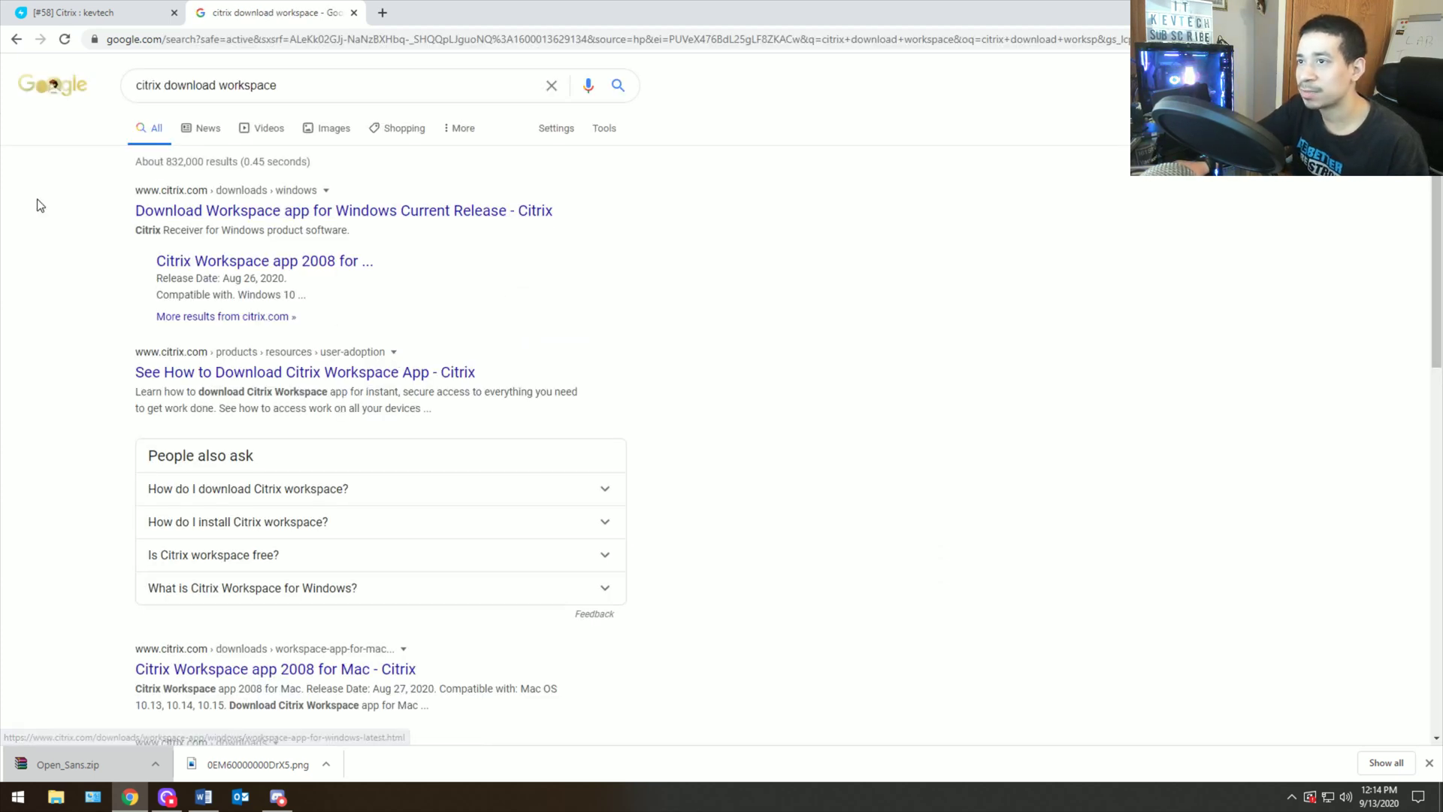
{"action": "left_click", "coordinate": [188, 211]}
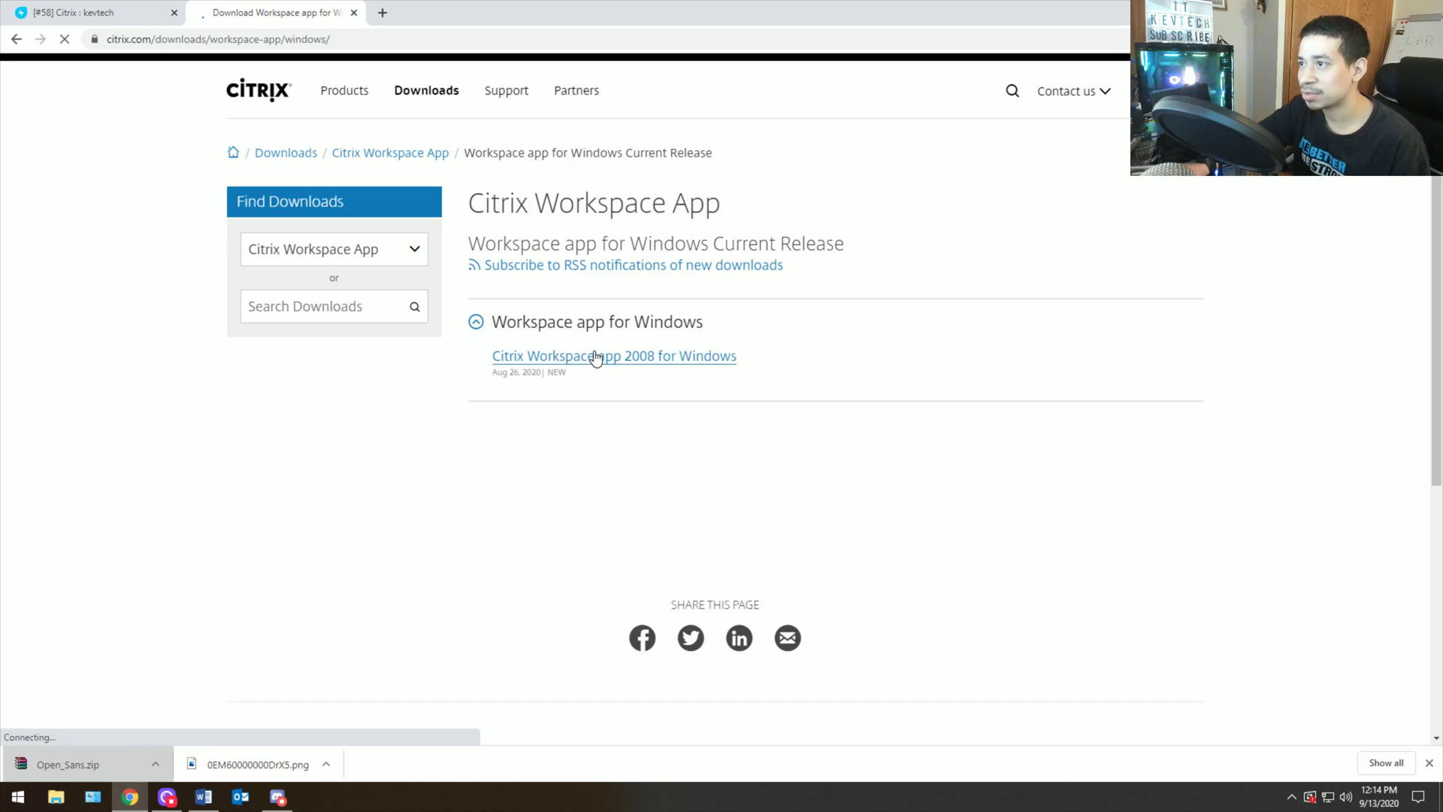
{"action": "left_click", "coordinate": [16, 39]}
Step: Search 'citrix workspace for mac', open the Workspace app 2008 for Mac page, then view the ticket screenshot
{"action": "left_click", "coordinate": [313, 88]}
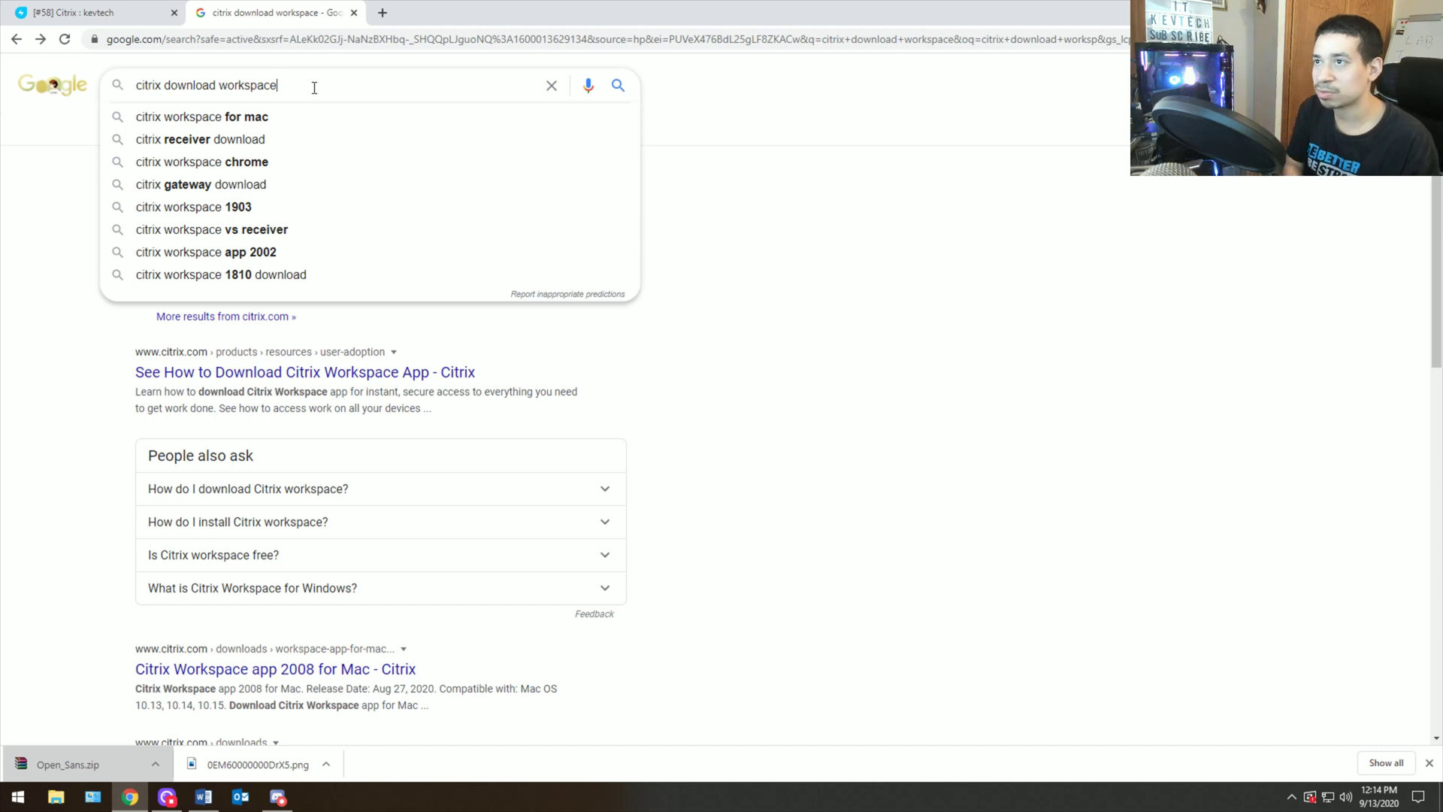
{"action": "key", "text": "Down"}
{"action": "key", "text": "Return"}
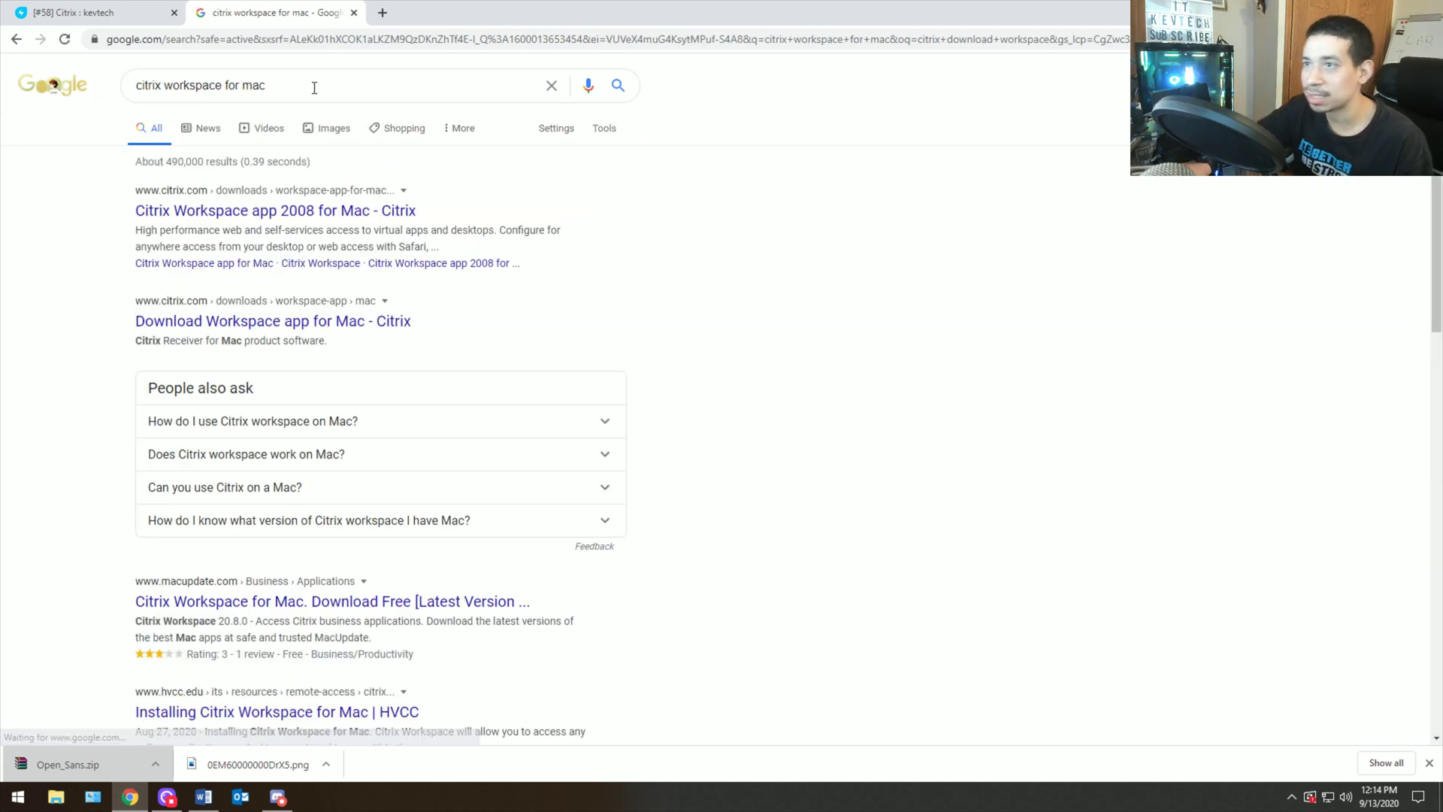
{"action": "left_click", "coordinate": [215, 213]}
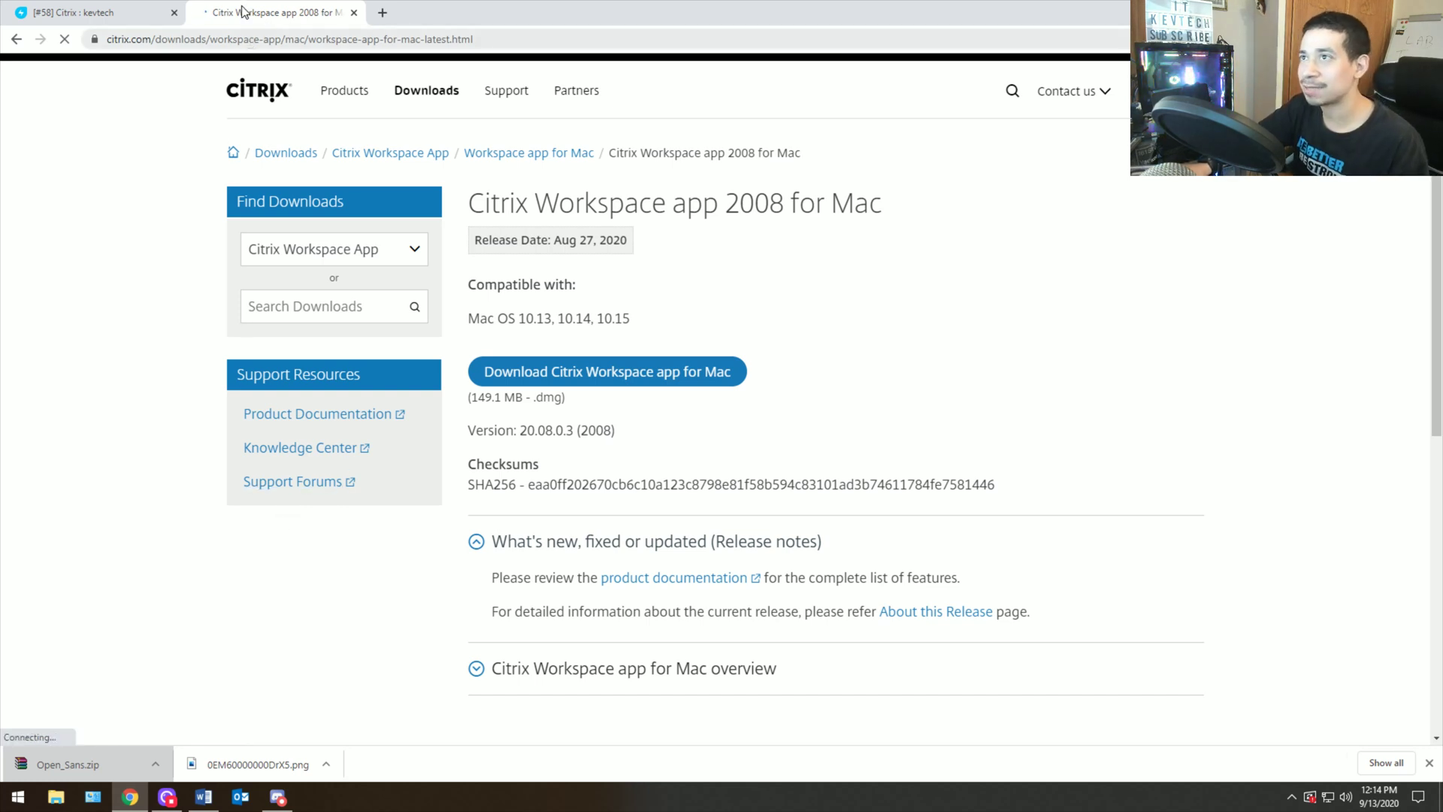
{"action": "left_click", "coordinate": [85, 17]}
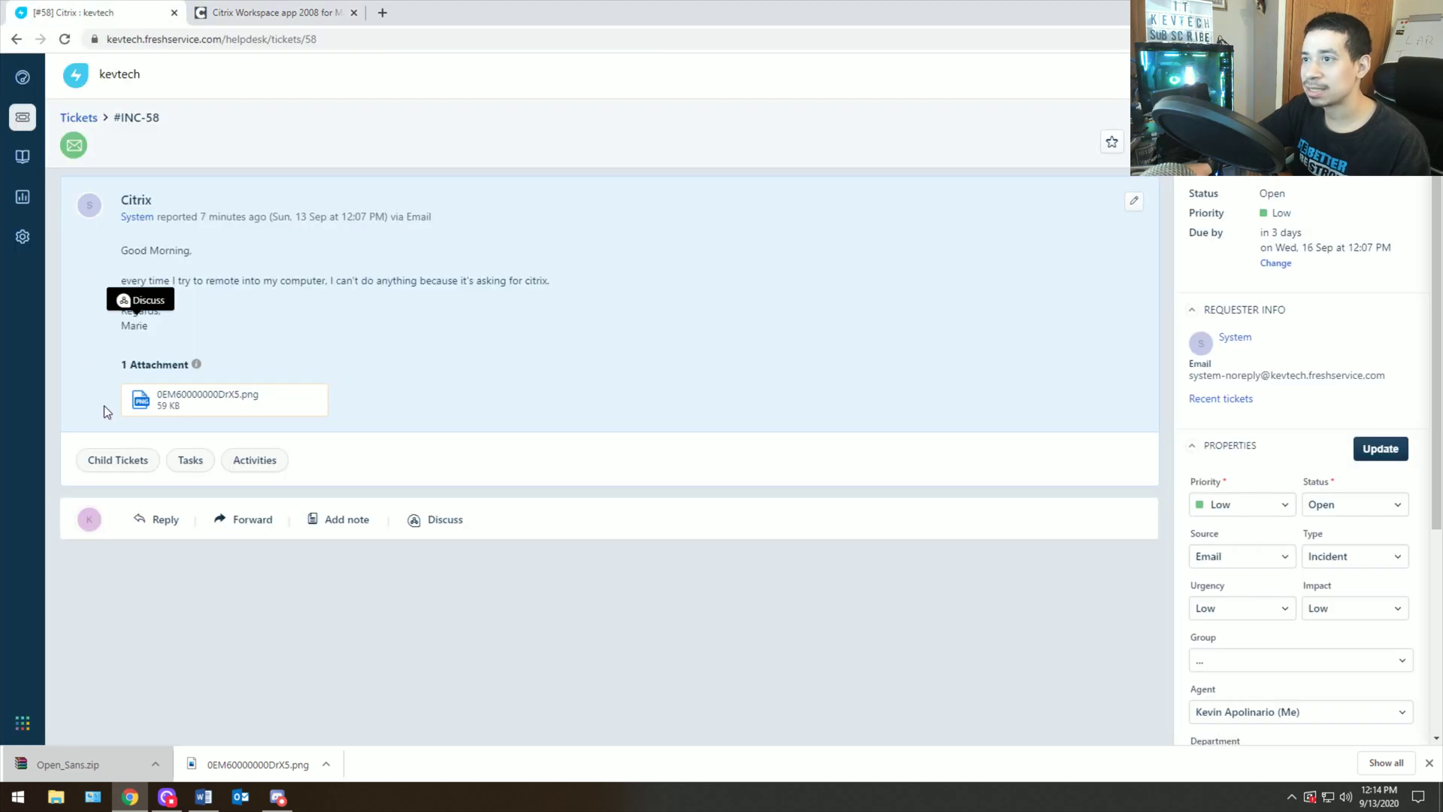
{"action": "left_click", "coordinate": [172, 398]}
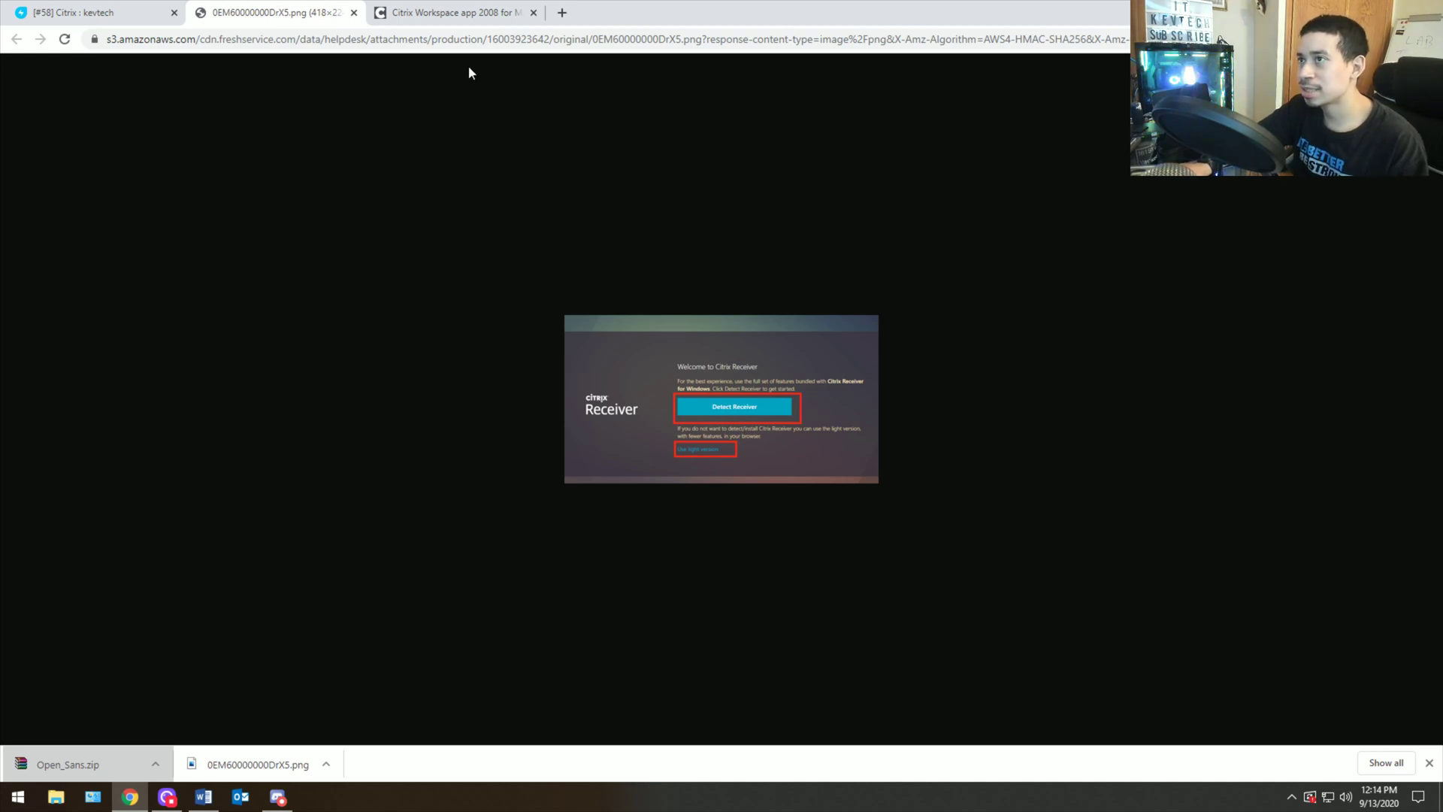
Step: Search Google Images in a new tab for 'citrix receiver already installed' and preview the Citrix WebHelper result
{"action": "left_click", "coordinate": [562, 13]}
{"action": "type", "text": "g"}
{"action": "key", "text": "Return"}
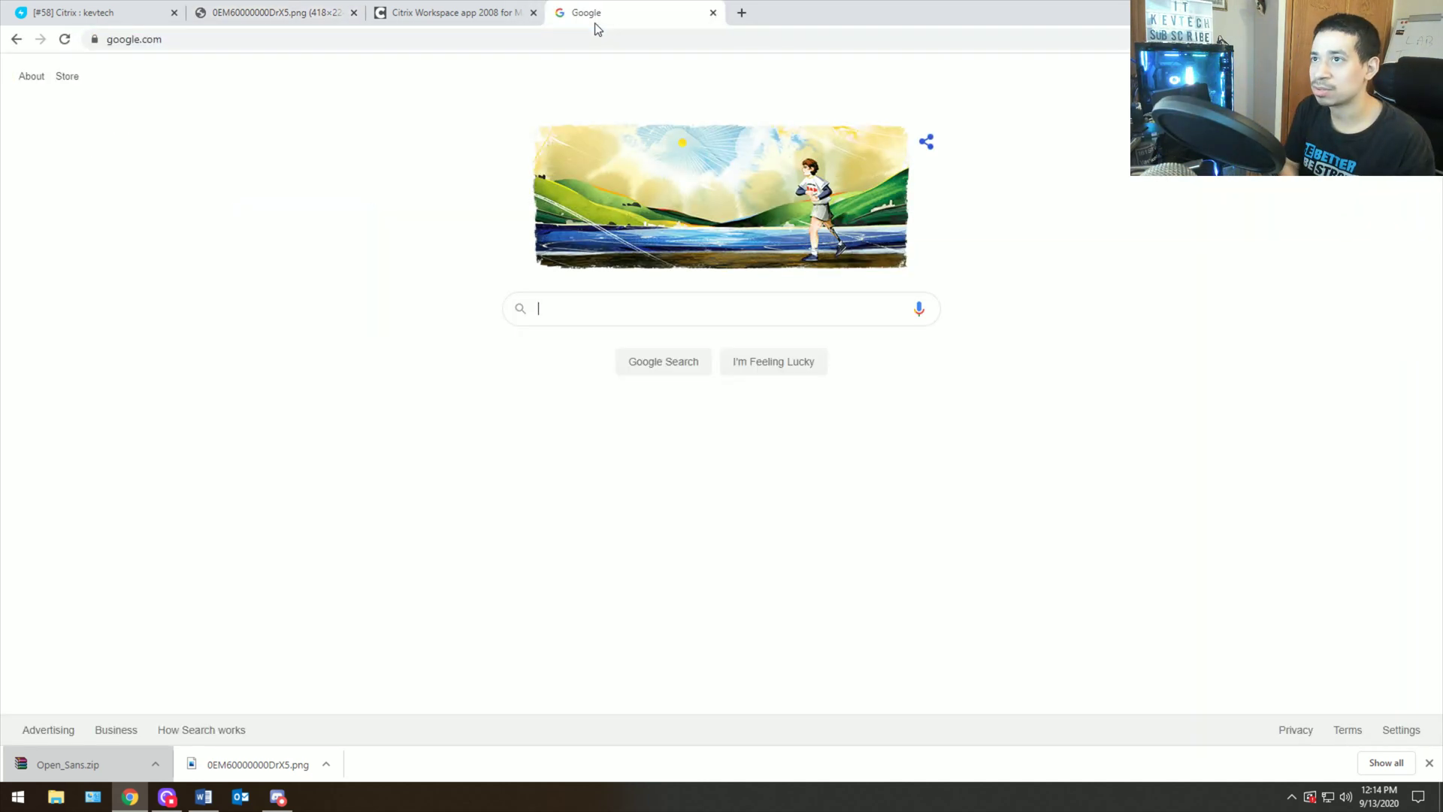
{"action": "type", "text": "citrix receiver for mac"}
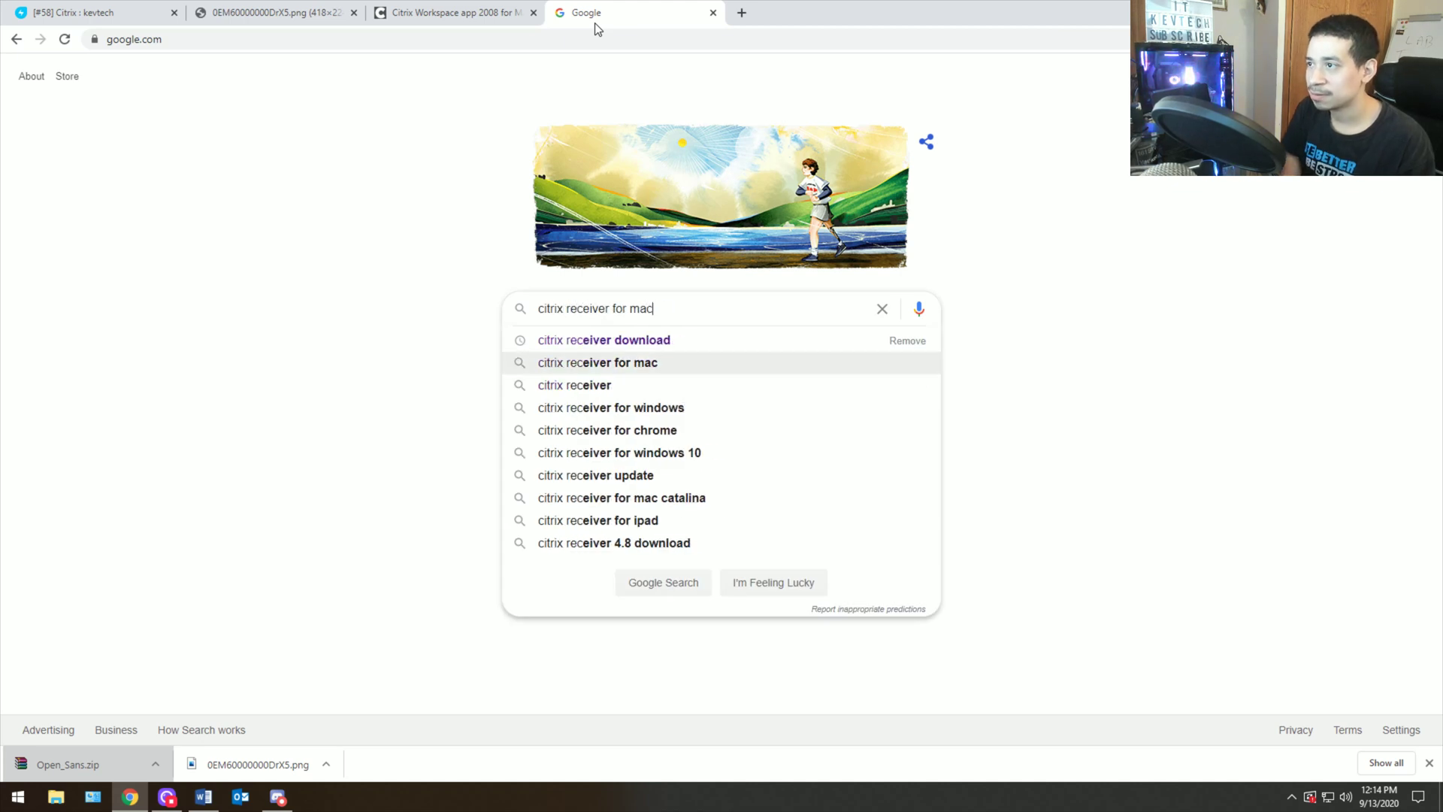
{"action": "key", "text": "BackSpace"}
{"action": "key", "text": "BackSpace"}
{"action": "key", "text": "BackSpace"}
{"action": "key", "text": "BackSpace"}
{"action": "key", "text": "BackSpace"}
{"action": "key", "text": "BackSpace"}
{"action": "key", "text": "BackSpace"}
{"action": "type", "text": "ak"}
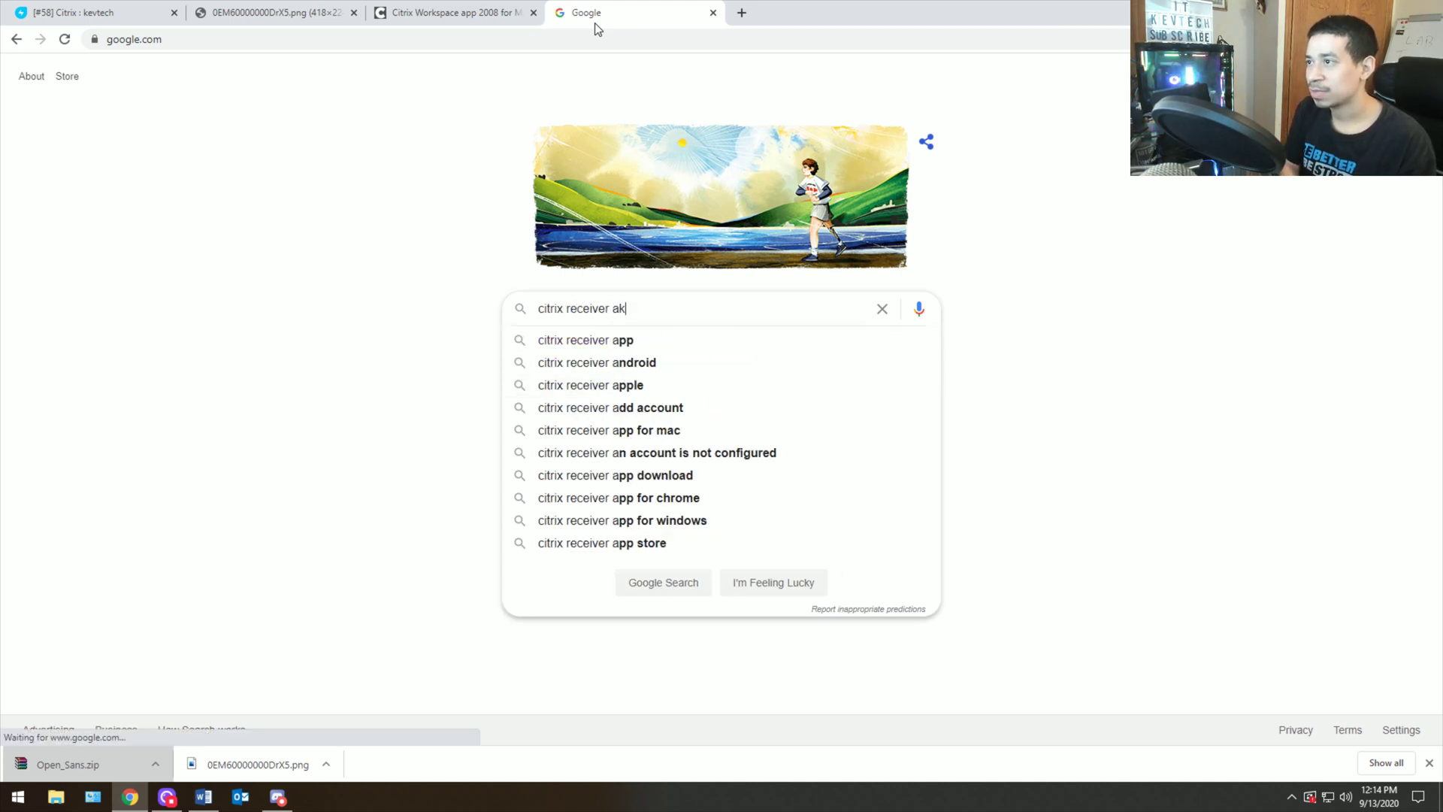
{"action": "key", "text": "BackSpace"}
{"action": "type", "text": "lread ins"}
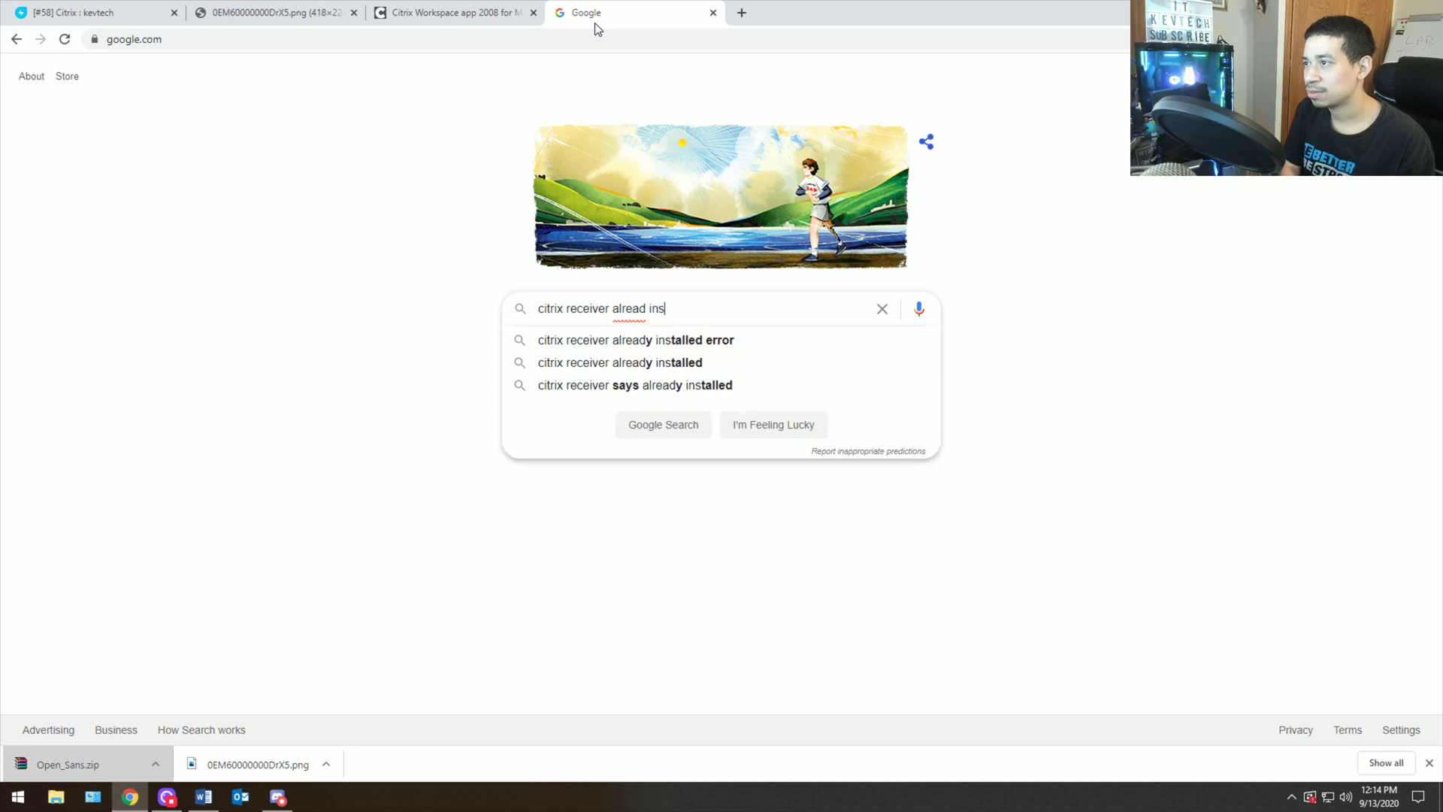
{"action": "key", "text": "Down"}
{"action": "key", "text": "Down"}
{"action": "key", "text": "Return"}
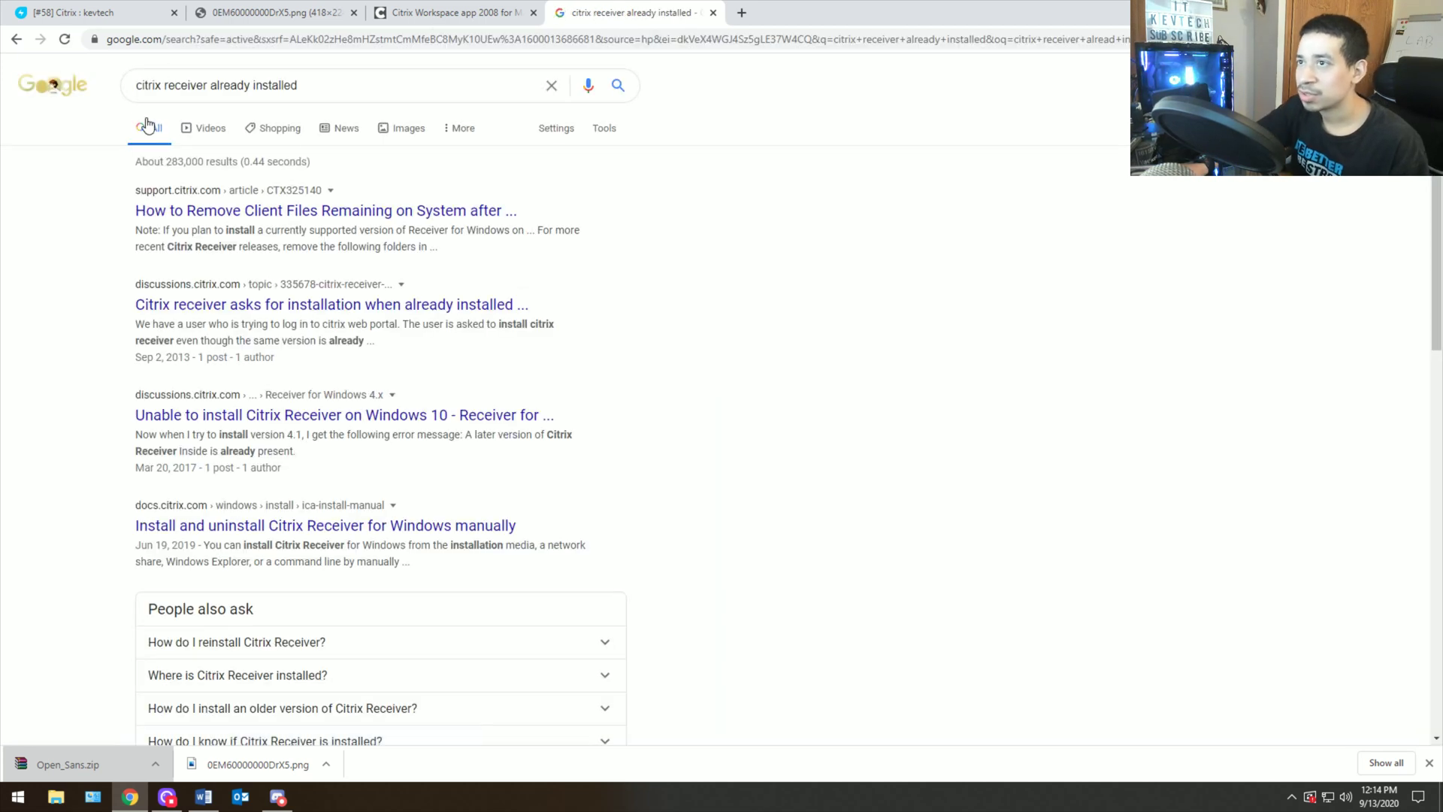
{"action": "left_click", "coordinate": [382, 128]}
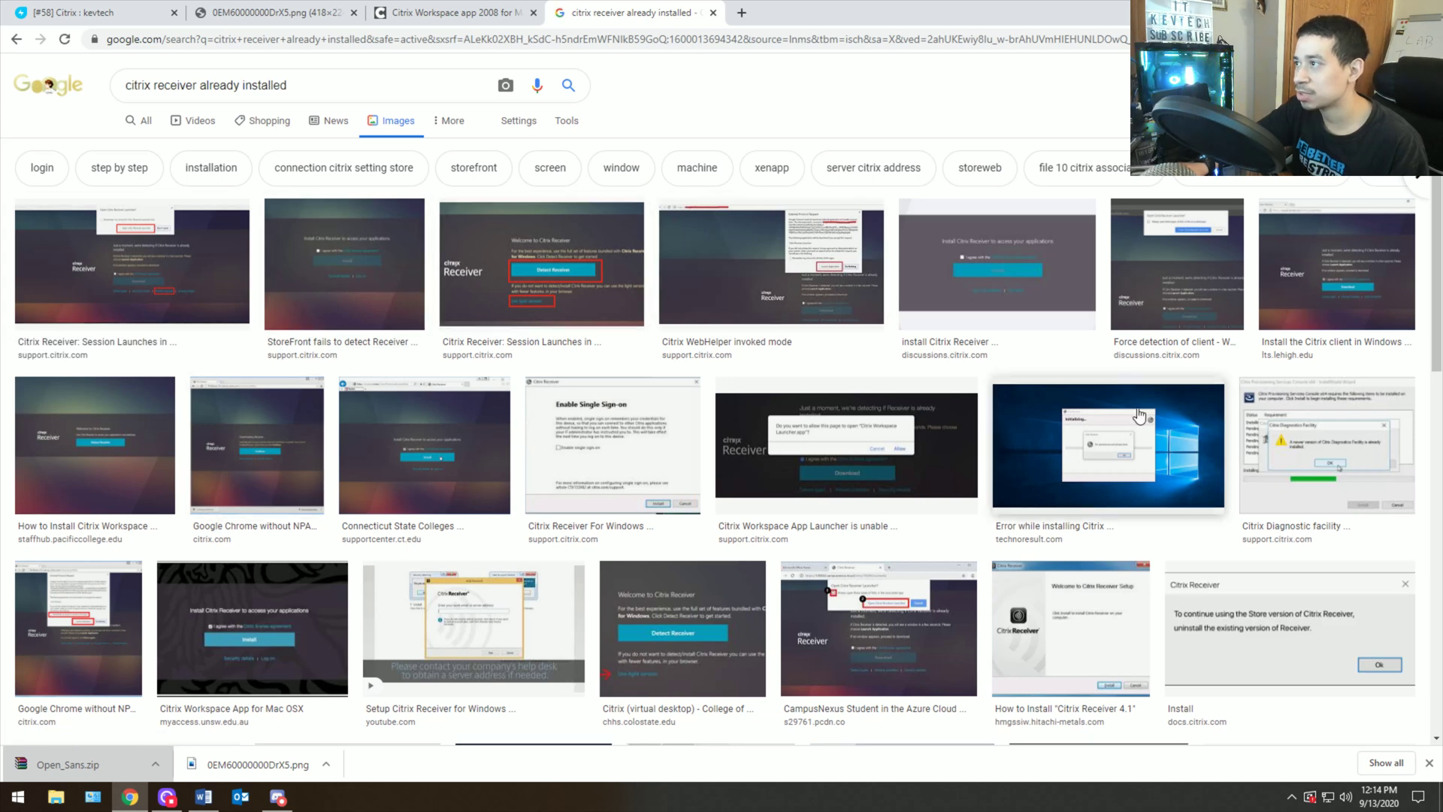
{"action": "left_click", "coordinate": [805, 292]}
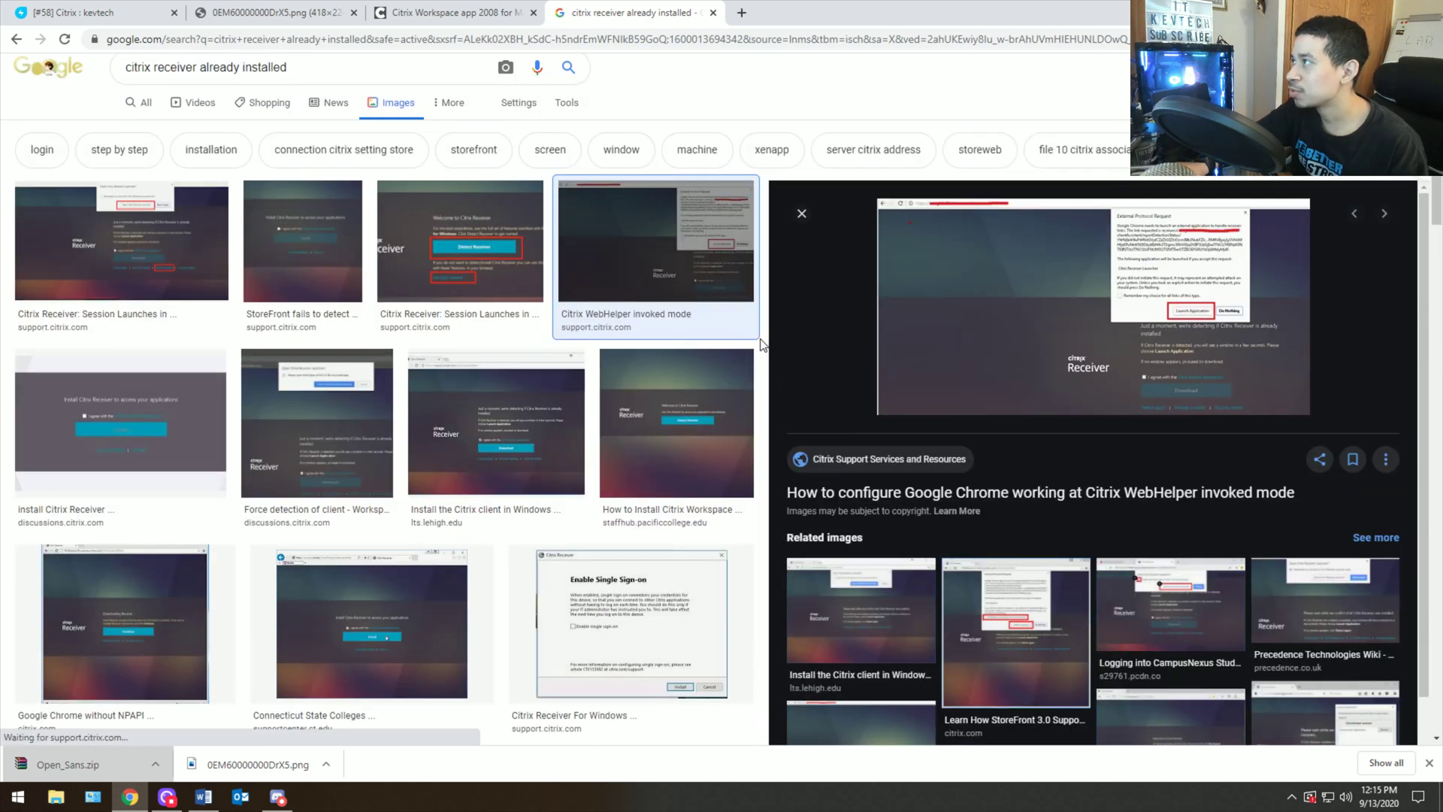
Step: Open the Citrix WebHelper invoked mode support article behind the preview and scroll through it
{"action": "left_click", "coordinate": [1171, 419]}
{"action": "scroll", "coordinate": [336, 353], "scroll_direction": "down", "scroll_amount": 10}
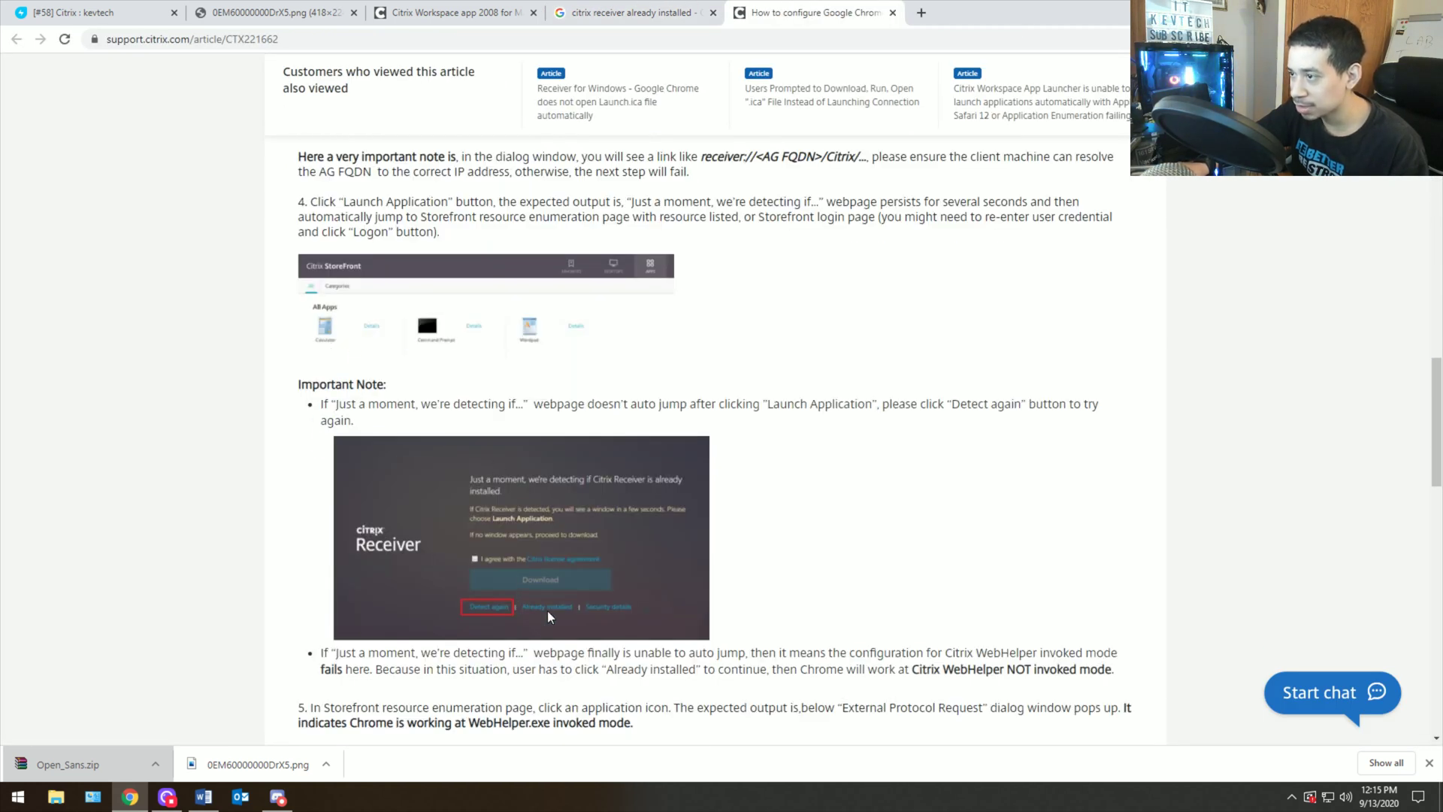
{"action": "scroll", "coordinate": [544, 616], "scroll_direction": "down", "scroll_amount": 2}
Step: Zoom the article to about 150%, check the Mac download tab, then return to the article
{"action": "left_click", "coordinate": [1427, 39]}
{"action": "left_click", "coordinate": [1381, 179]}
{"action": "left_click", "coordinate": [1381, 179]}
{"action": "left_click", "coordinate": [1380, 178]}
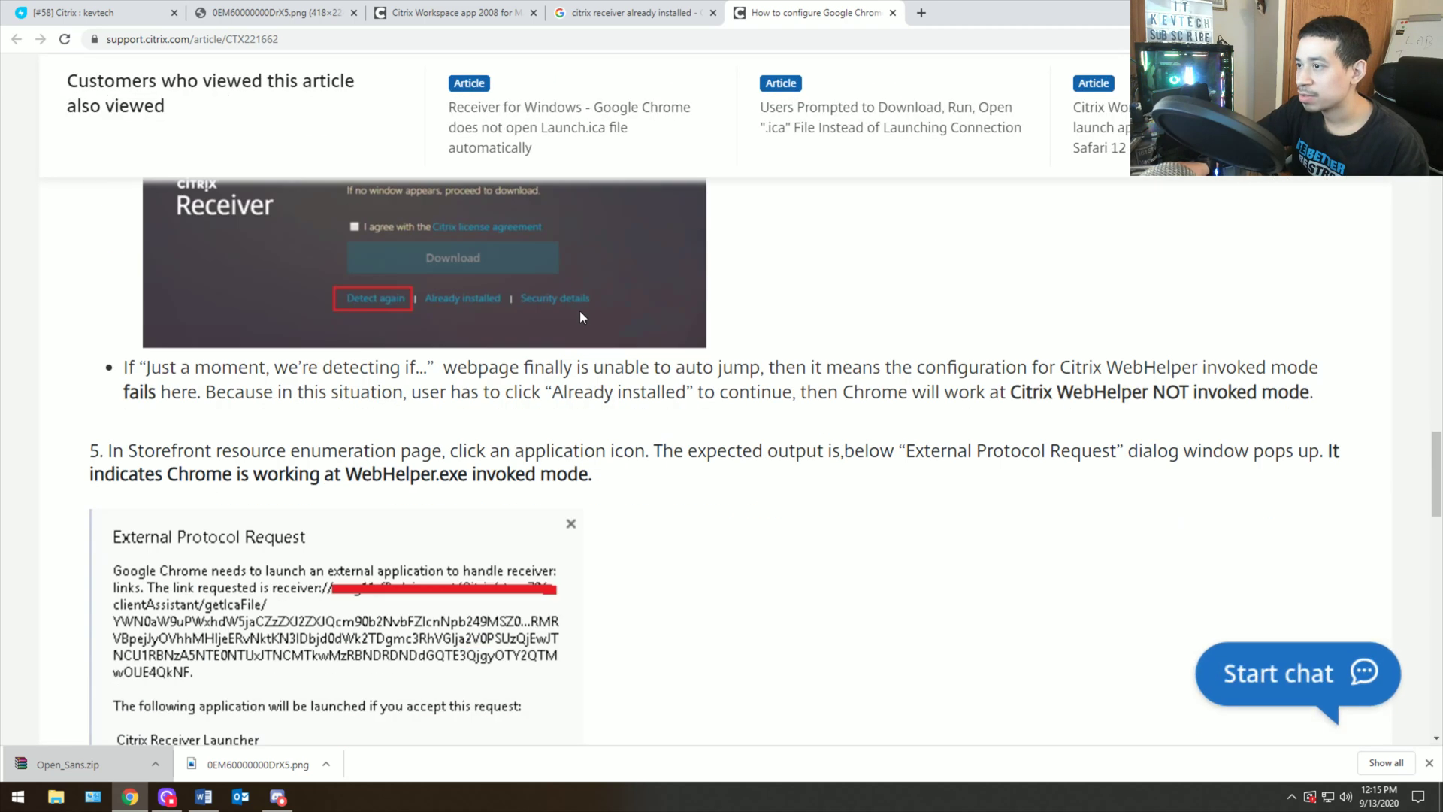
{"action": "left_click", "coordinate": [639, 381]}
{"action": "scroll", "coordinate": [445, 509], "scroll_direction": "up", "scroll_amount": 1}
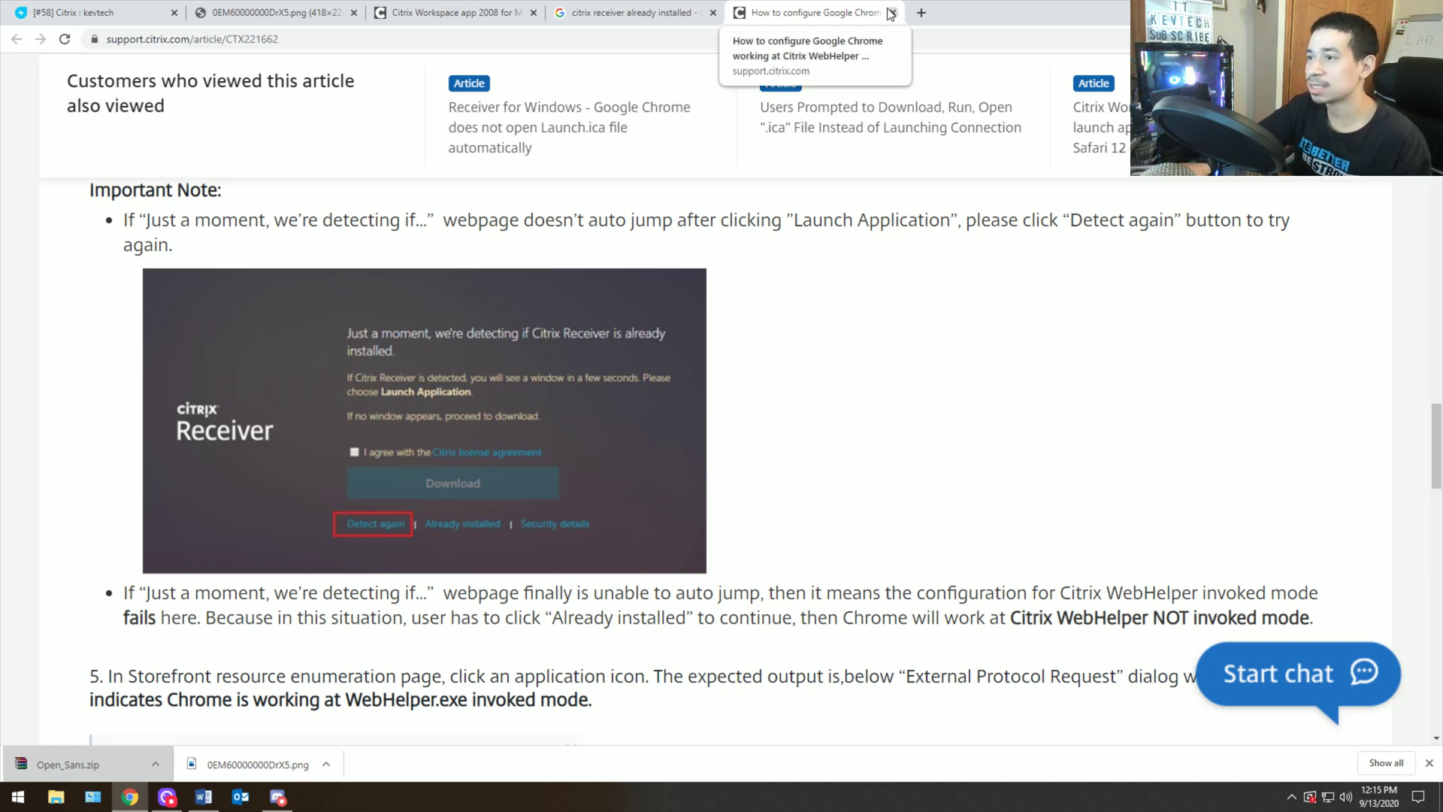
{"action": "left_click", "coordinate": [448, 12]}
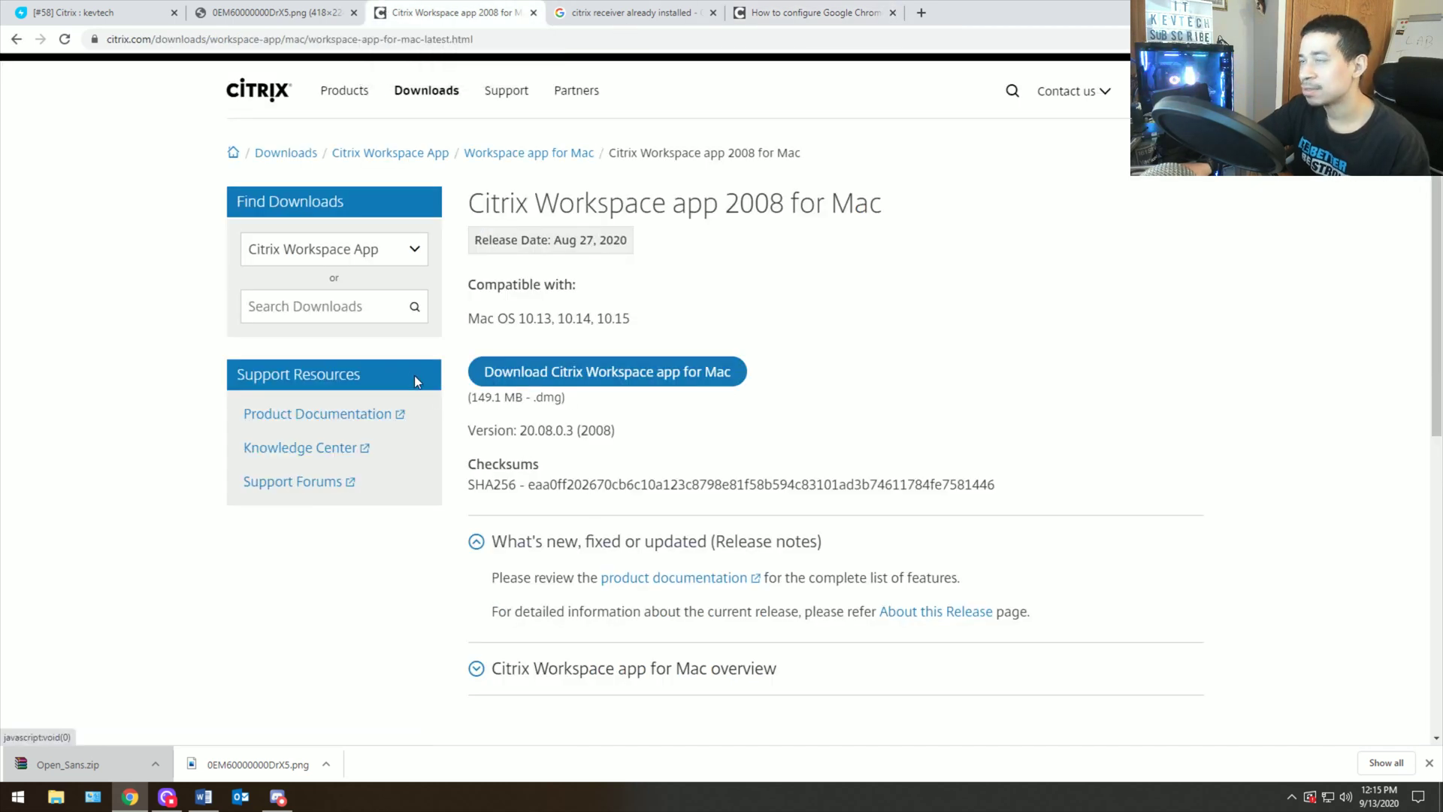
{"action": "left_click", "coordinate": [789, 22]}
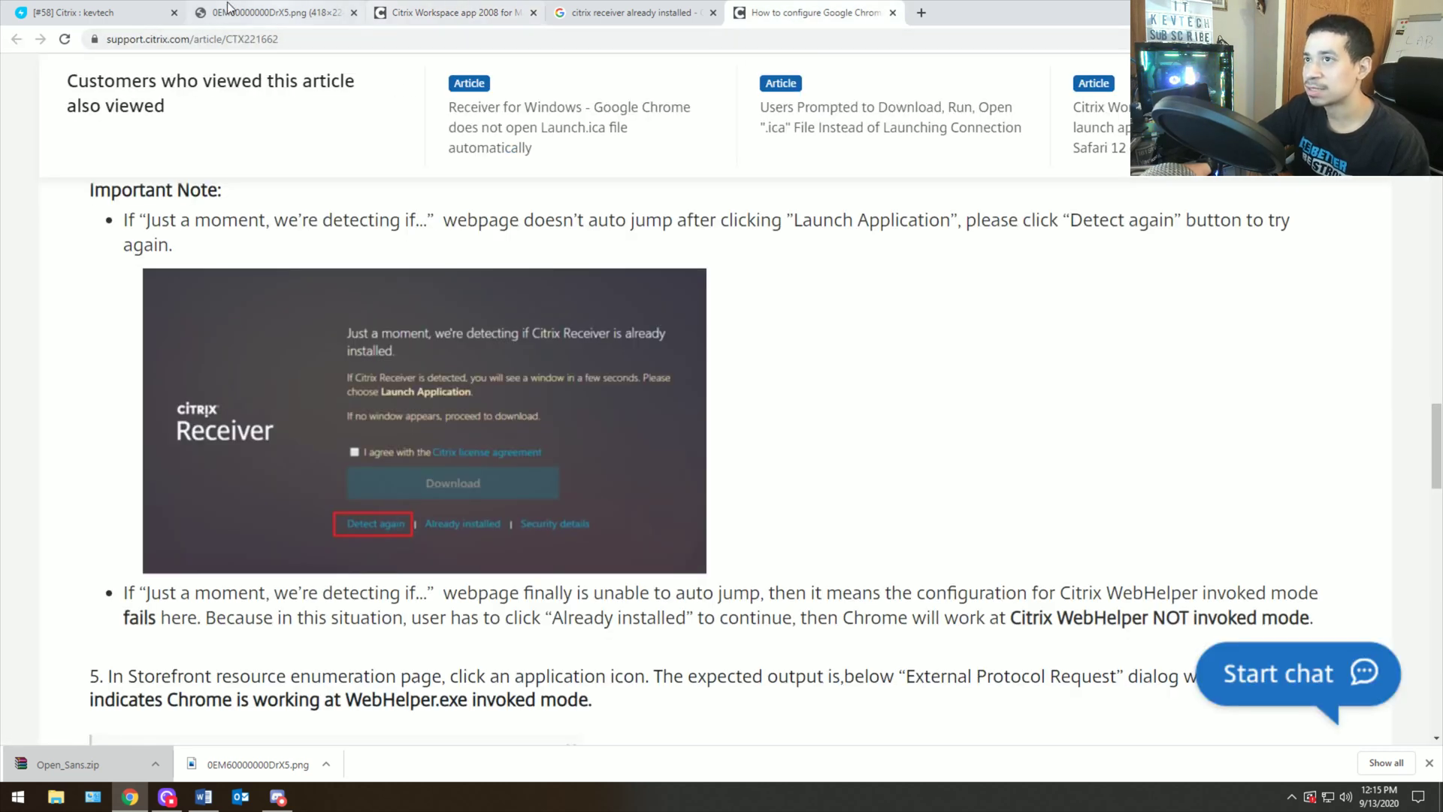
Step: Mark Citrix ticket #INC-58 as closed, then open 'Zoom Delegation' #INC-57 from the open tickets list
{"action": "left_click", "coordinate": [91, 12]}
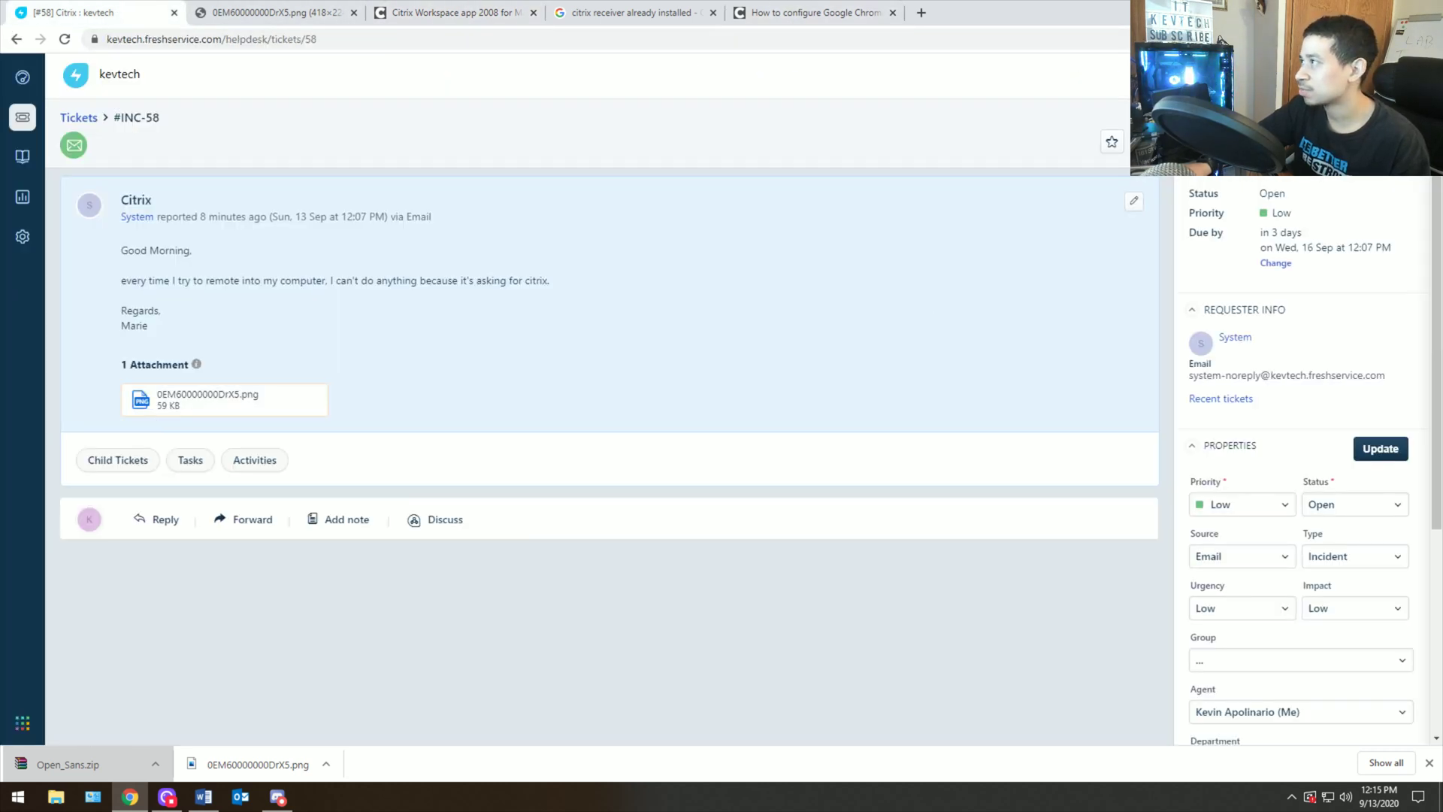
{"action": "left_click", "coordinate": [1161, 141]}
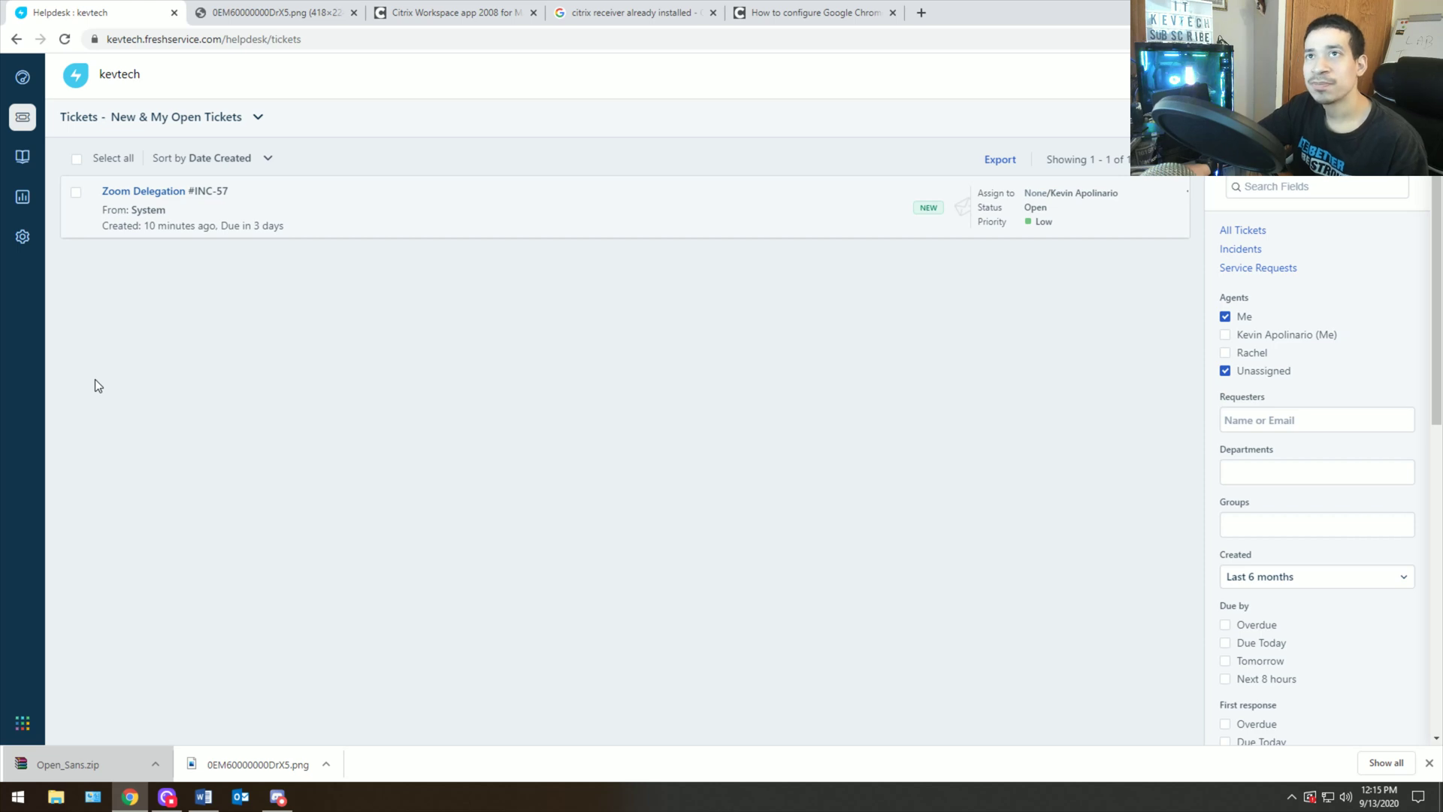
{"action": "left_click", "coordinate": [147, 192]}
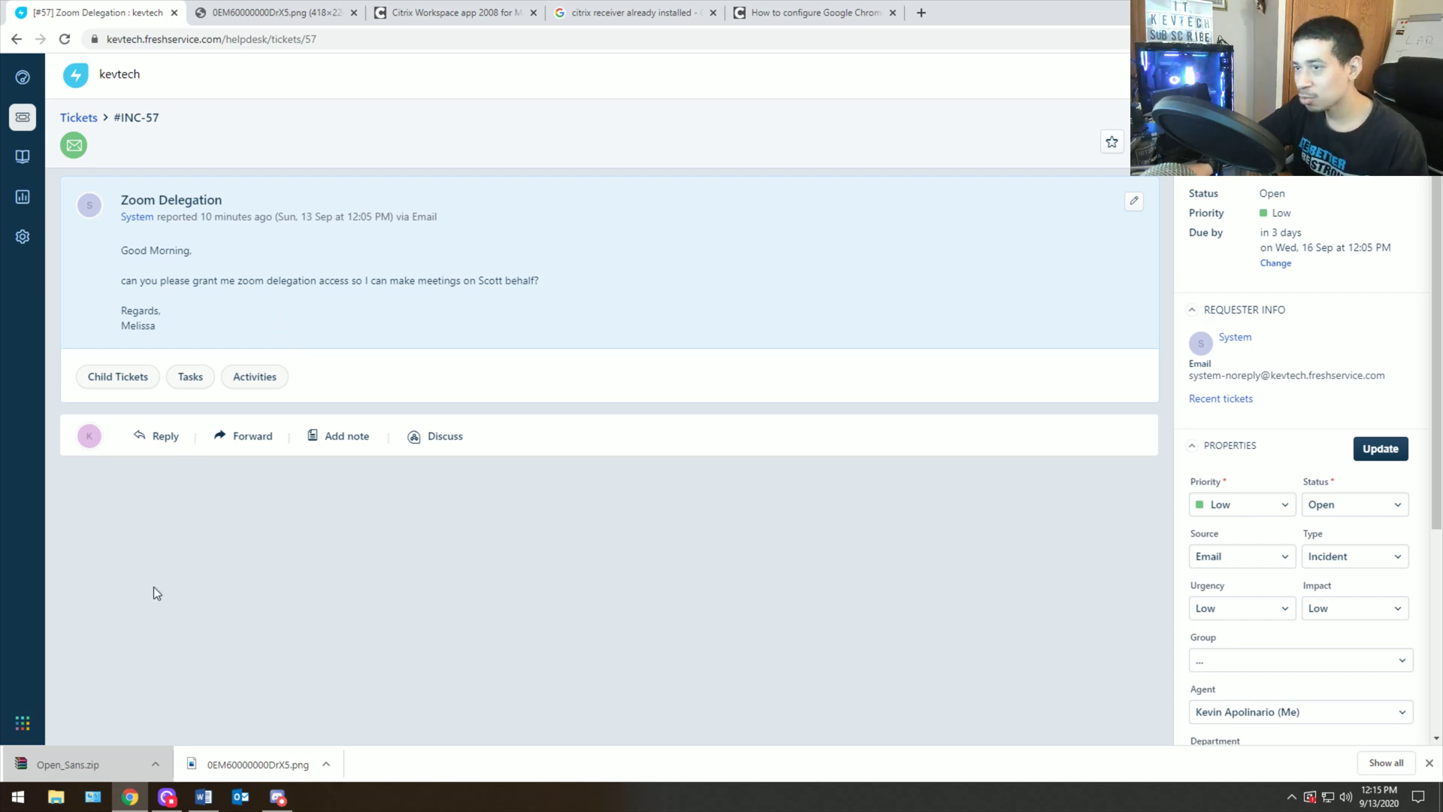
Step: Launch Outlook by searching 'outlook' from the Start menu
{"action": "left_click", "coordinate": [56, 797]}
{"action": "left_click", "coordinate": [17, 797]}
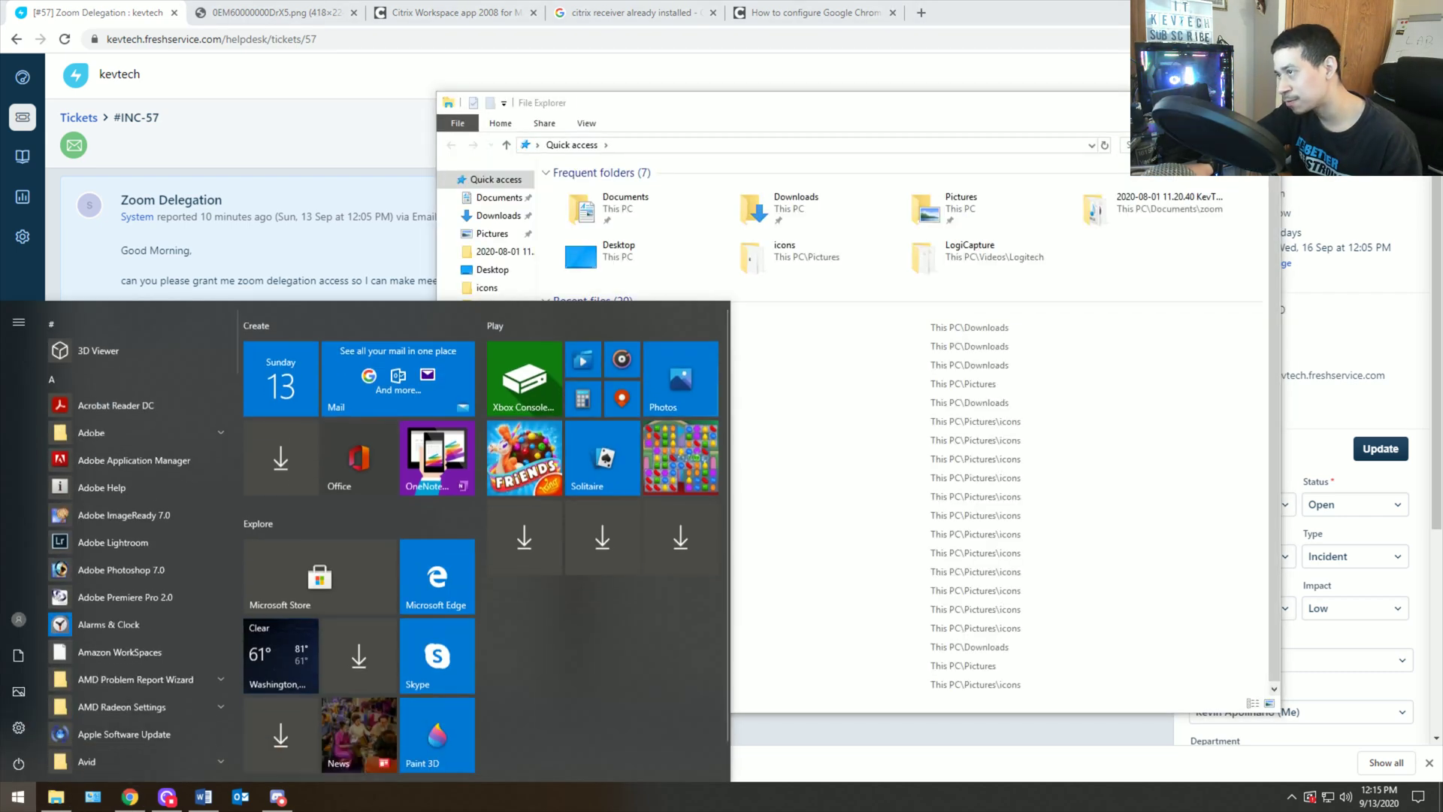
{"action": "left_click", "coordinate": [298, 511]}
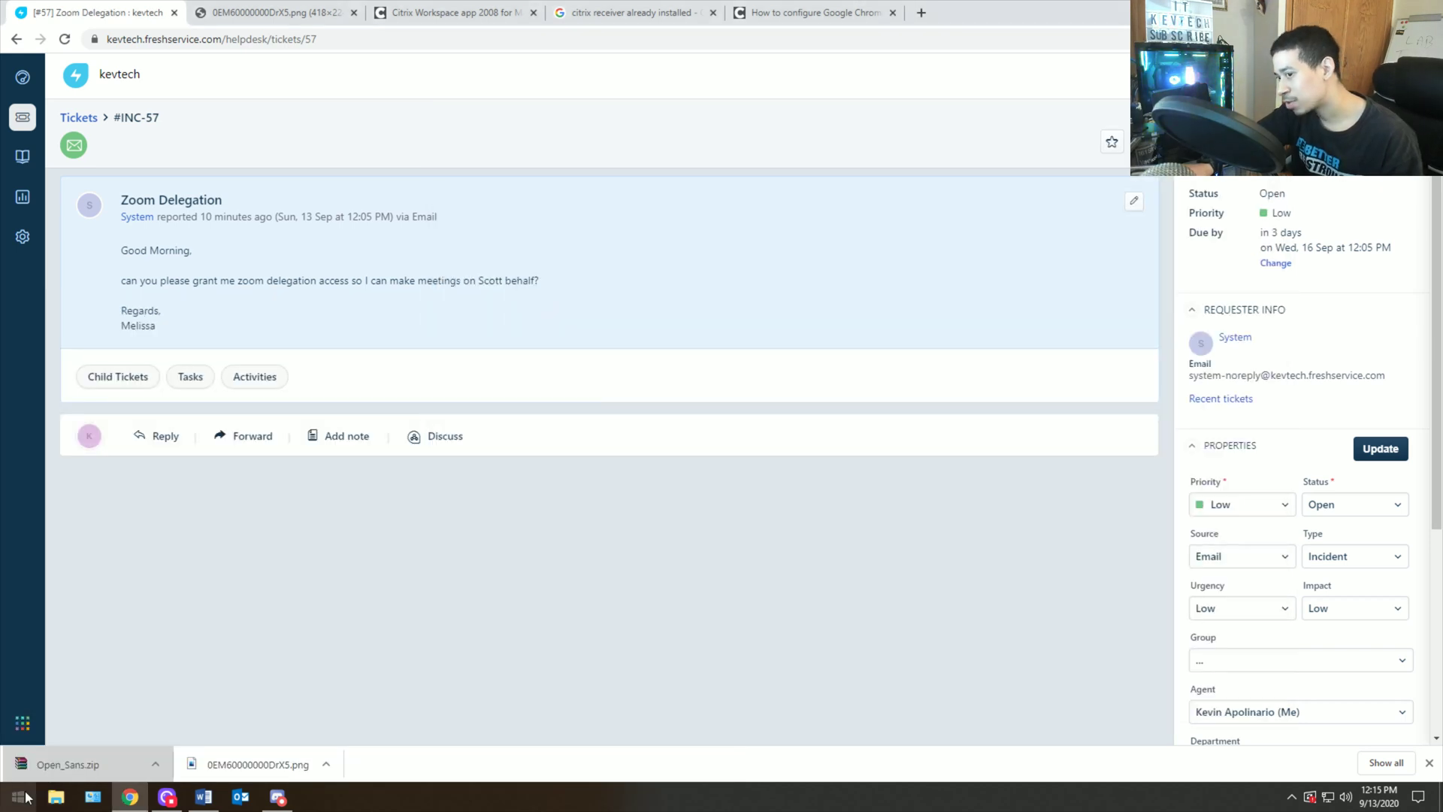
{"action": "key", "text": "super"}
{"action": "type", "text": "outlook"}
{"action": "key", "text": "Return"}
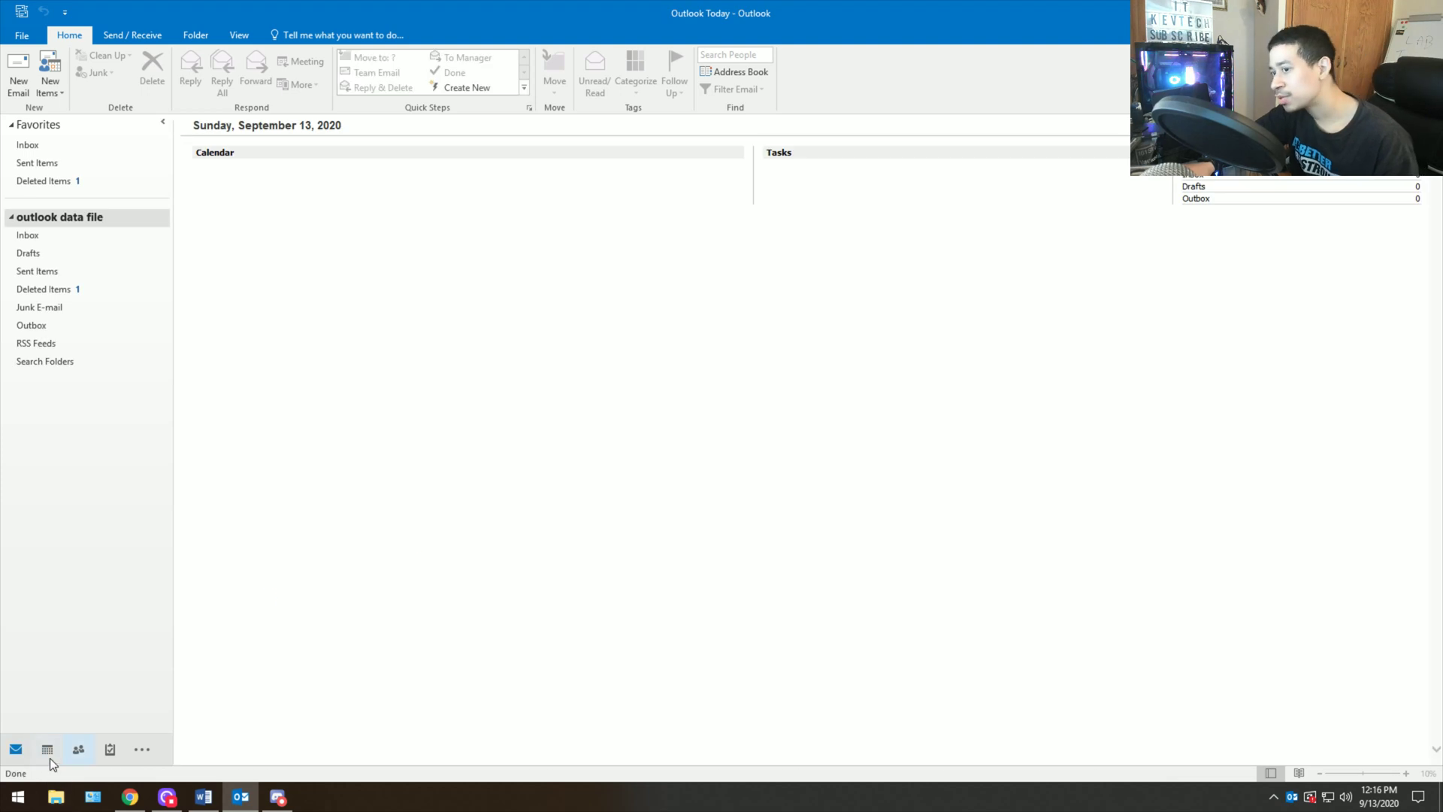
Step: Open and close the Calendar folder's properties, return to Mail, and switch back to the Freshservice ticket
{"action": "left_click", "coordinate": [47, 750]}
{"action": "right_click", "coordinate": [66, 419]}
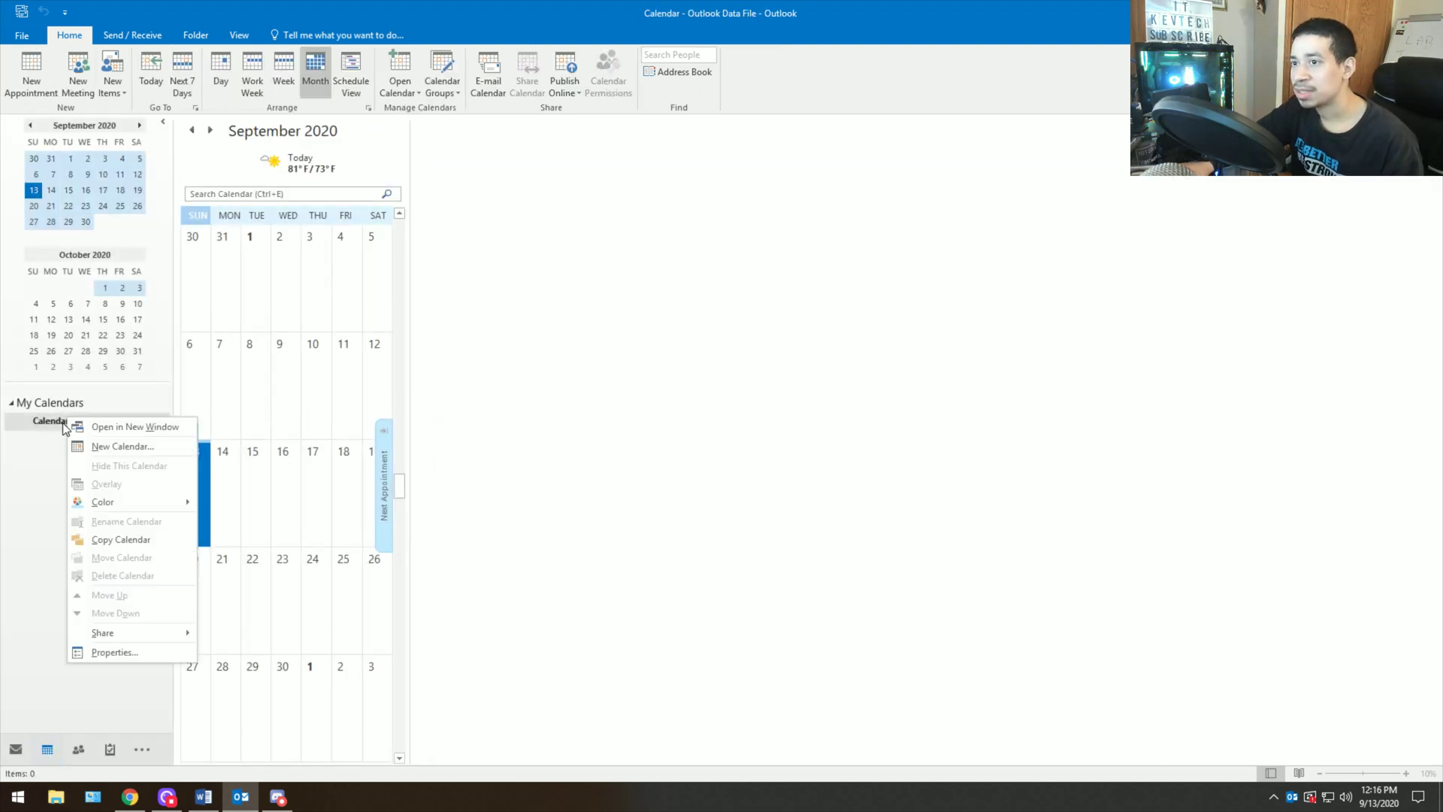
{"action": "left_click", "coordinate": [71, 653]}
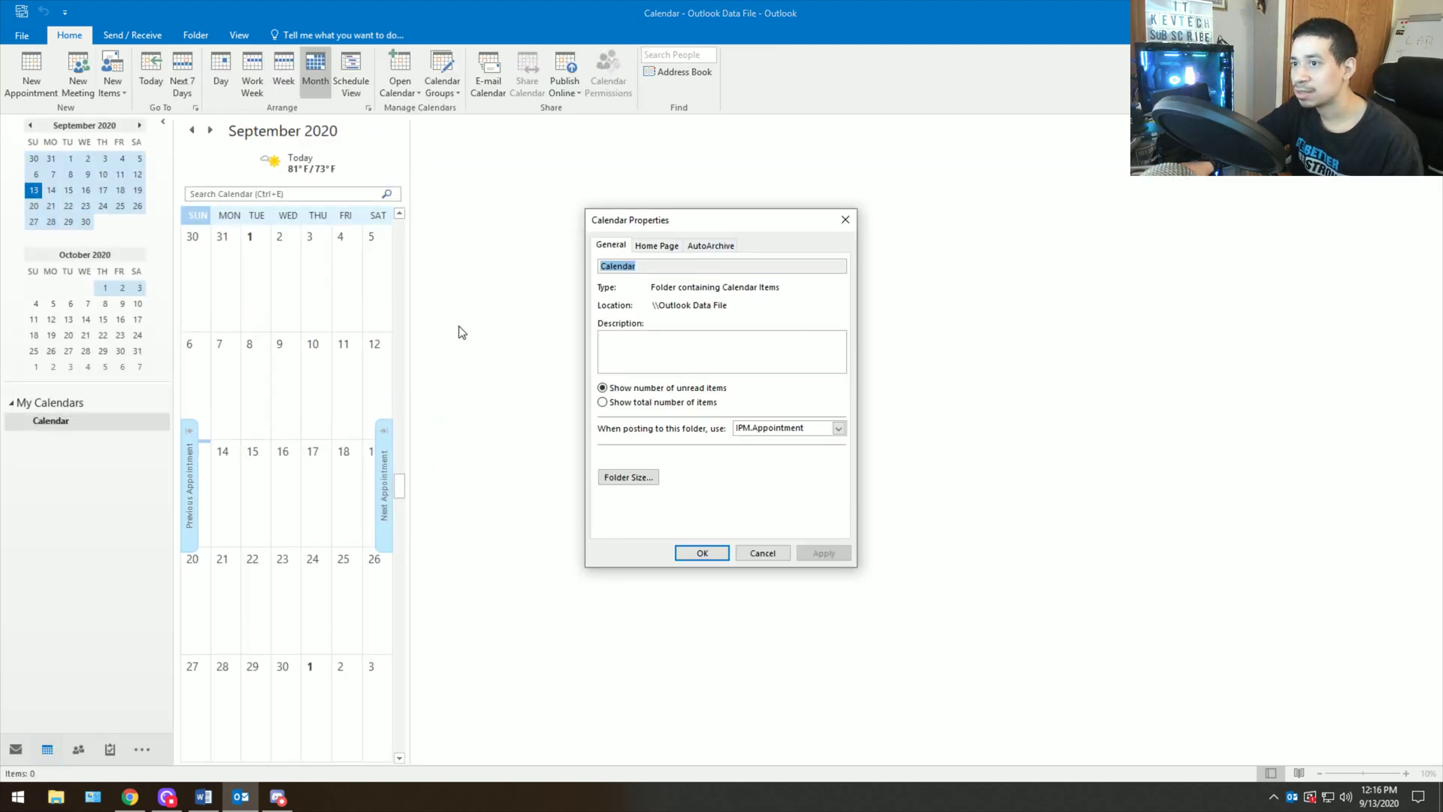
{"action": "left_click", "coordinate": [845, 220]}
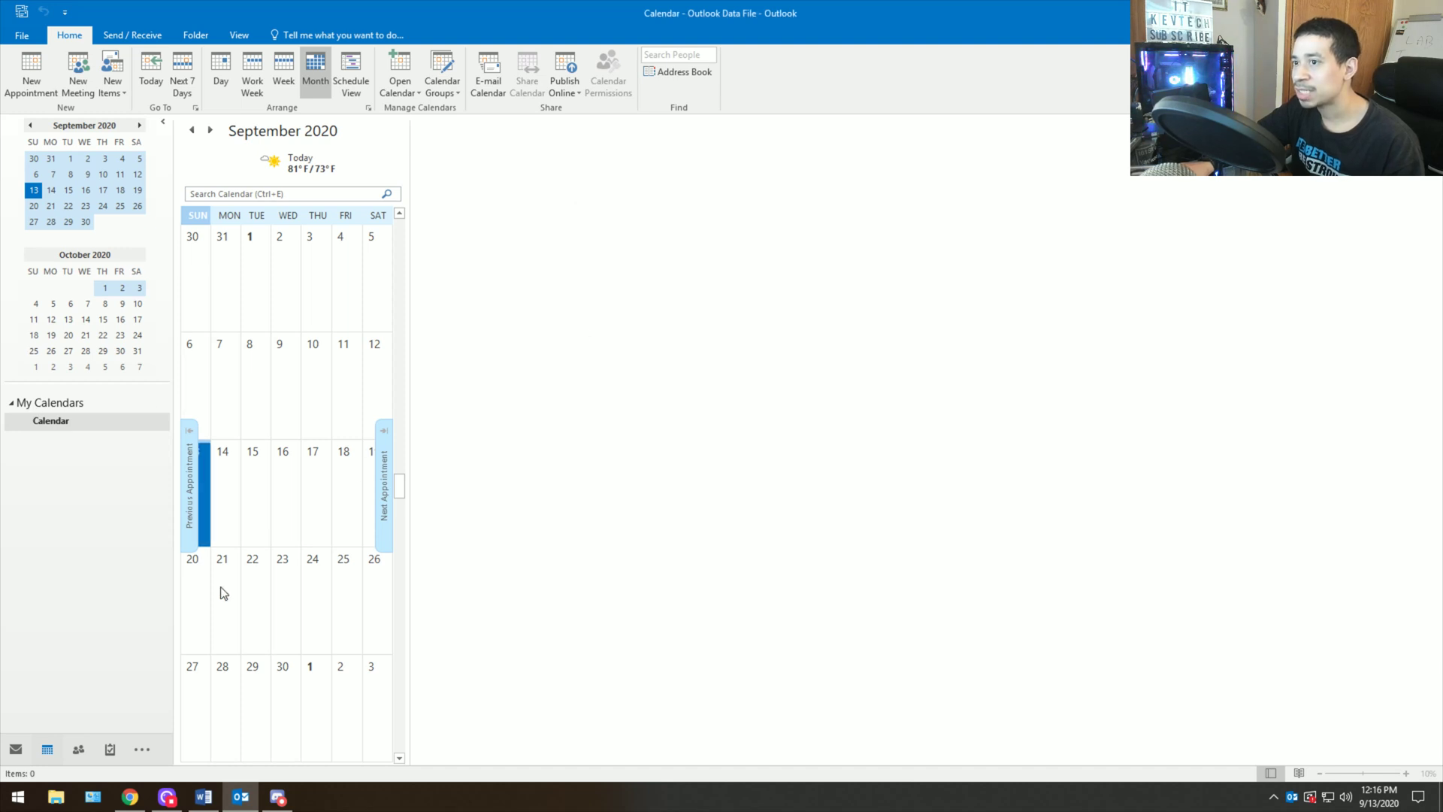
{"action": "left_click", "coordinate": [15, 749]}
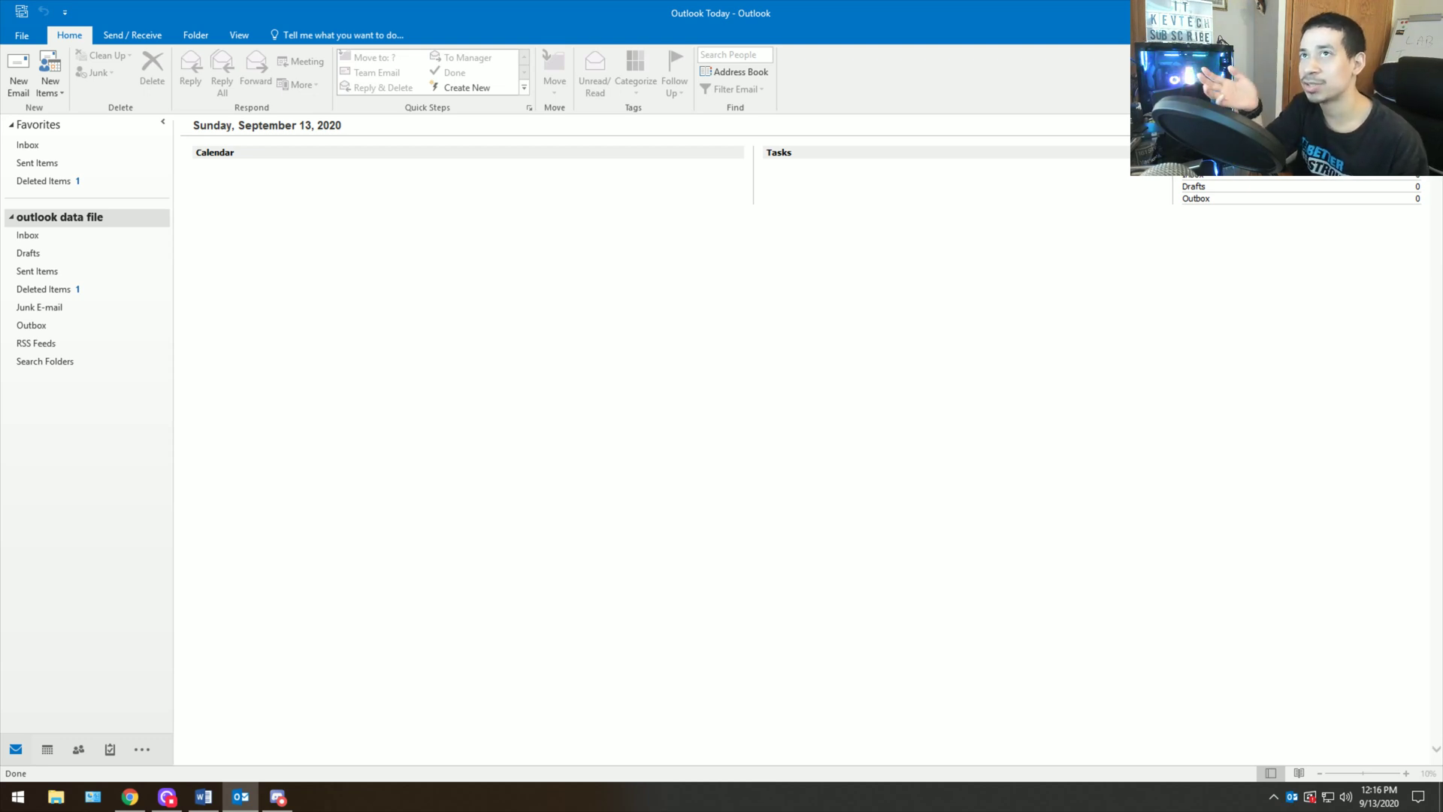
{"action": "key", "text": "alt+Tab"}
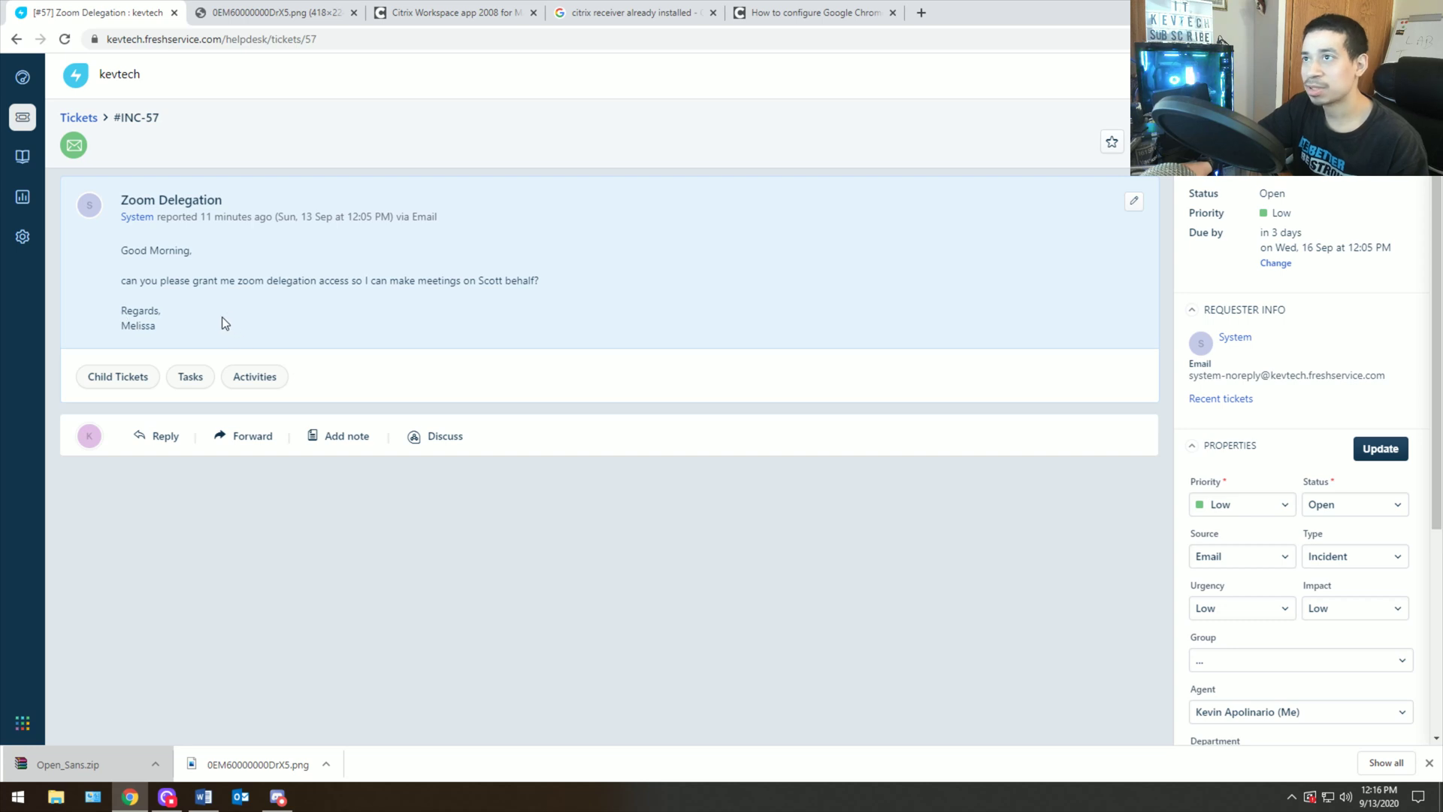
Step: Launch the Zoom desktop app from a Start menu search for 'zoo'
{"action": "left_click", "coordinate": [921, 13]}
{"action": "type", "text": "g"}
{"action": "key", "text": "BackSpace"}
{"action": "key", "text": "BackSpace"}
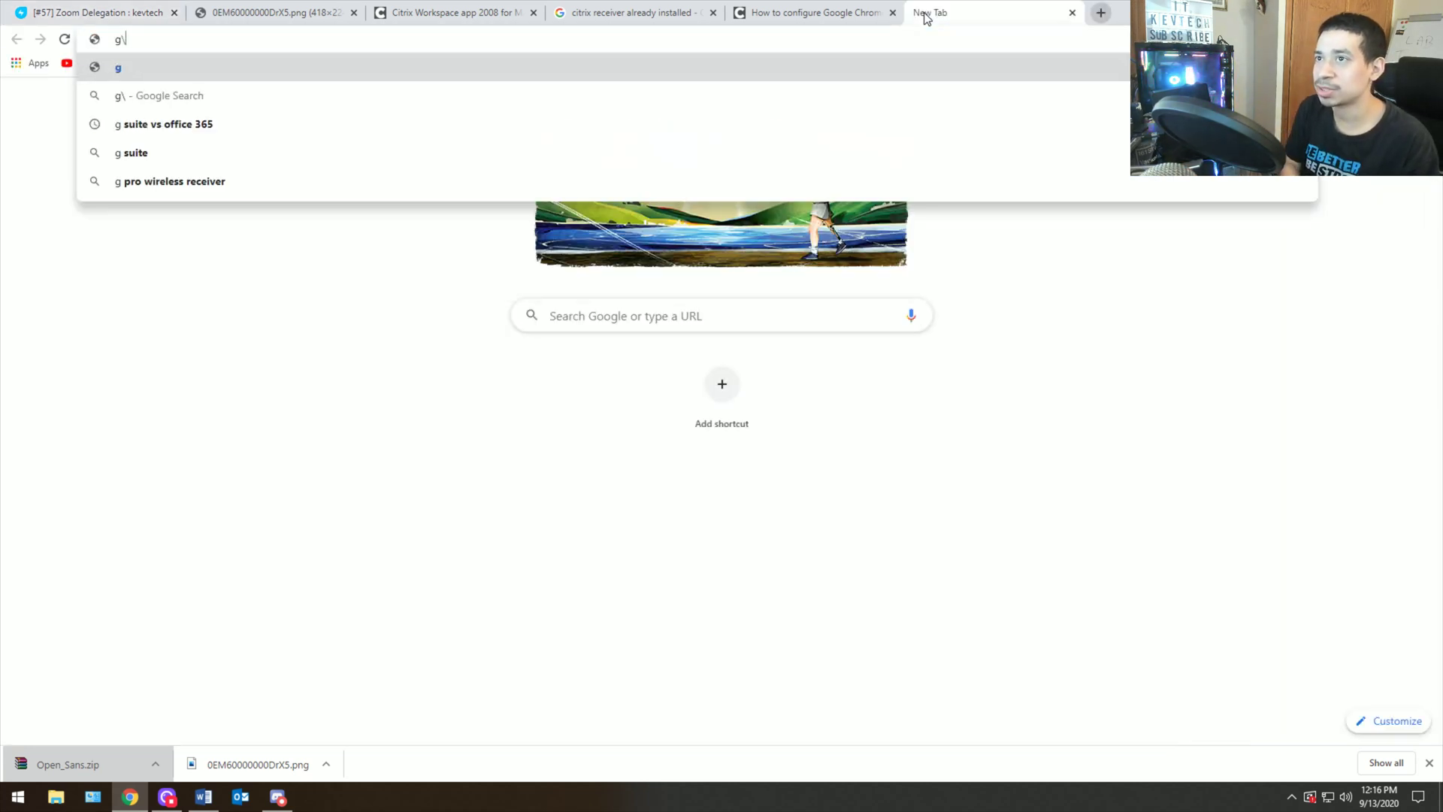
{"action": "left_click", "coordinate": [16, 800]}
{"action": "type", "text": "zoo"}
{"action": "left_click", "coordinate": [17, 801]}
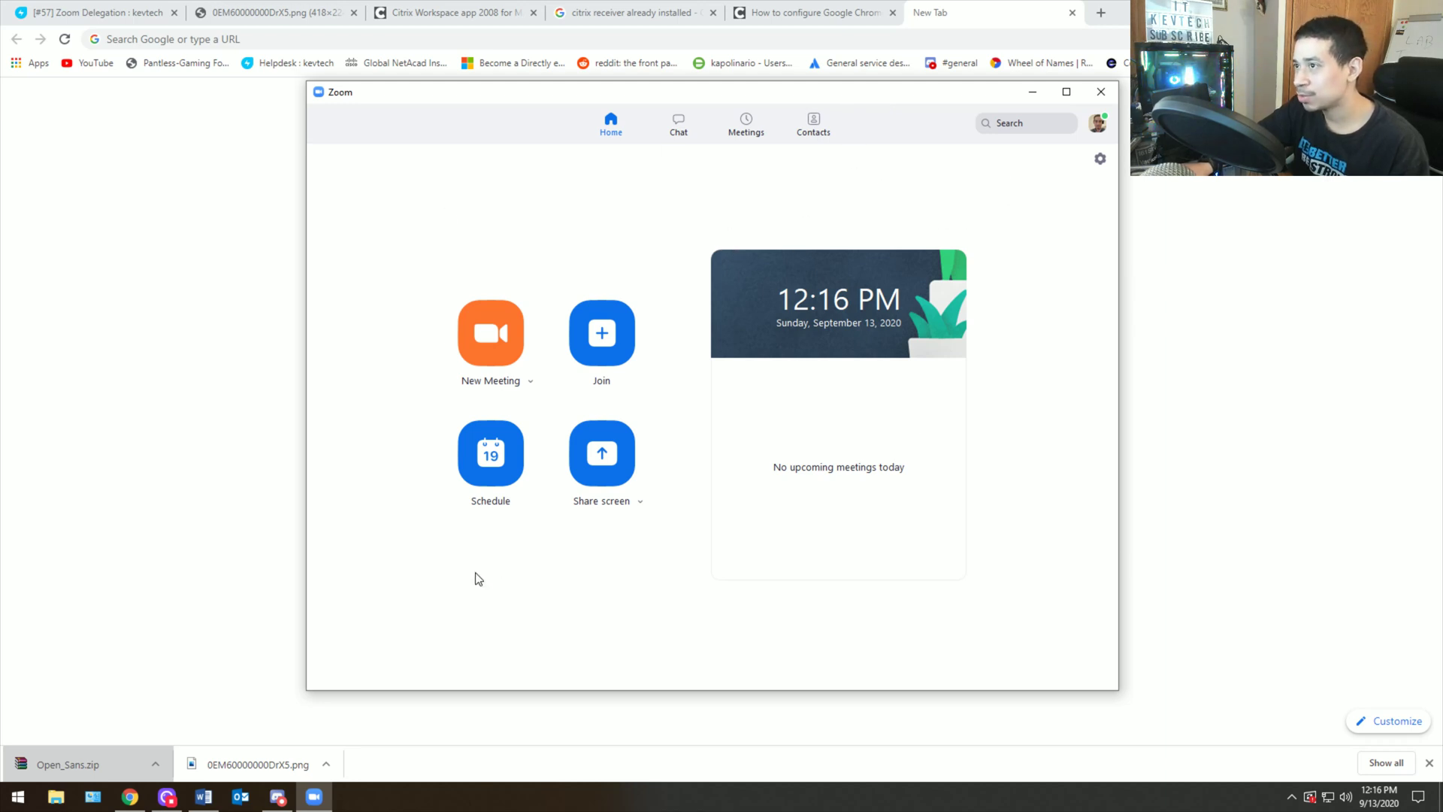
Step: Open Zoom Settings from the profile avatar menu, landing on the General page
{"action": "left_click", "coordinate": [1097, 123]}
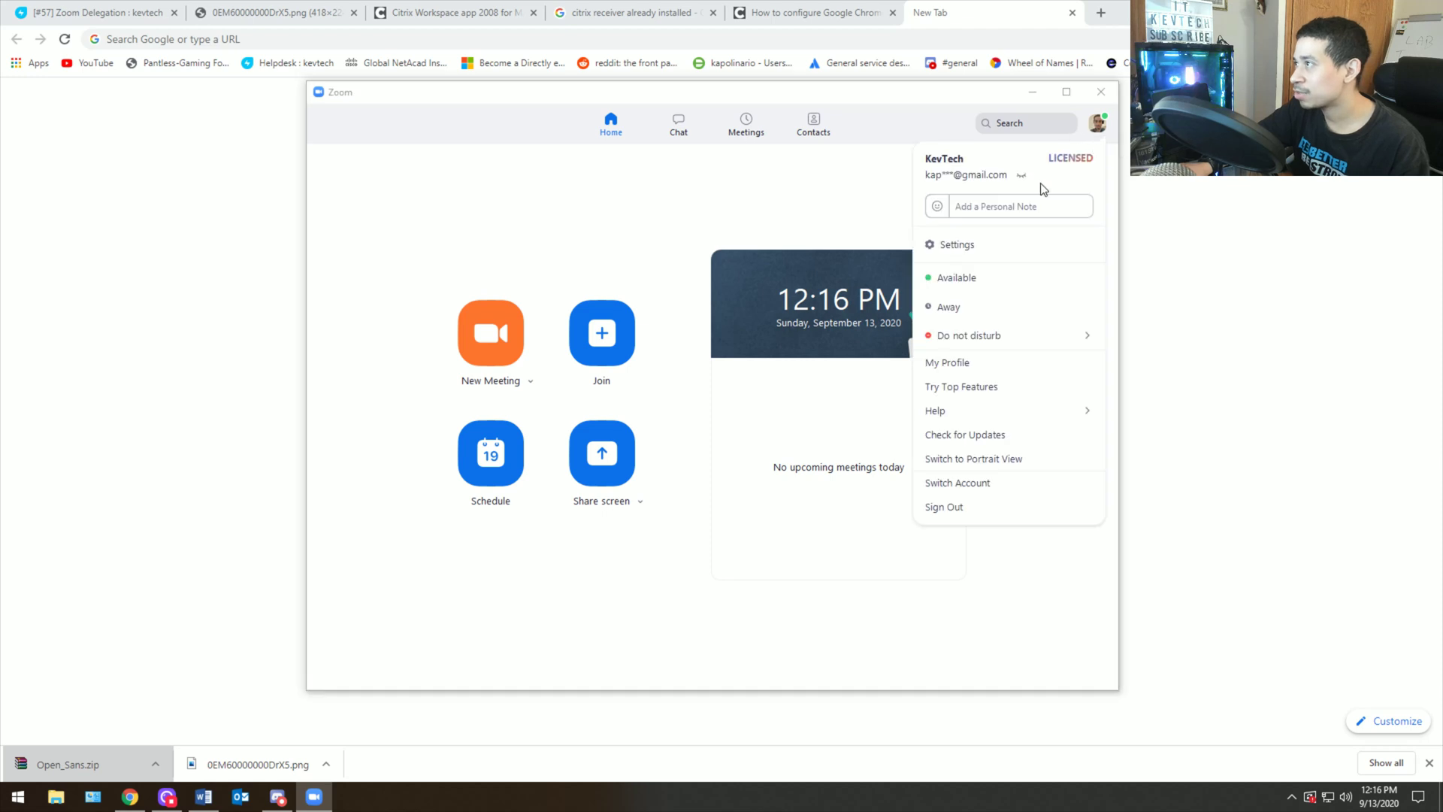
{"action": "mouse_move", "coordinate": [1060, 165]}
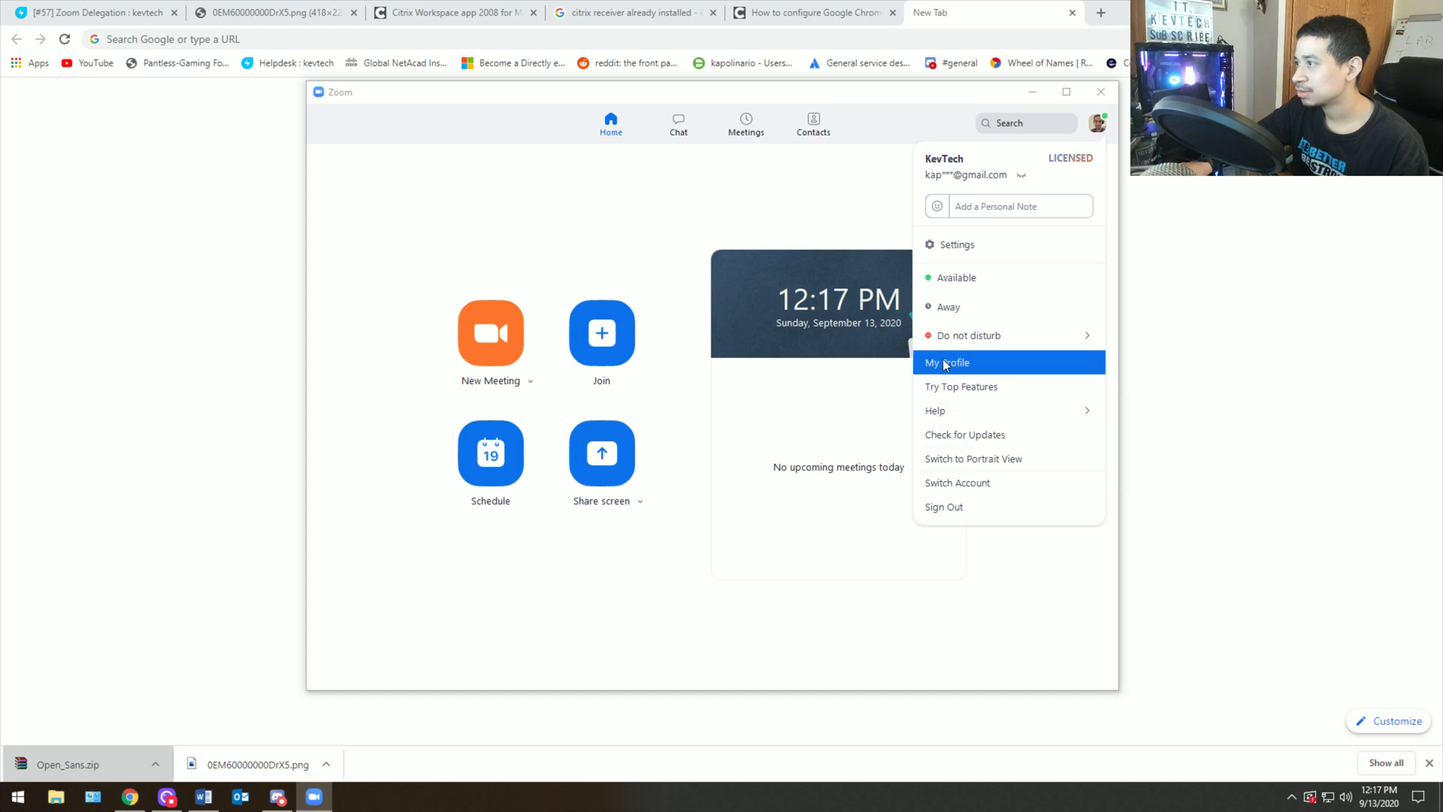
{"action": "left_click", "coordinate": [971, 248]}
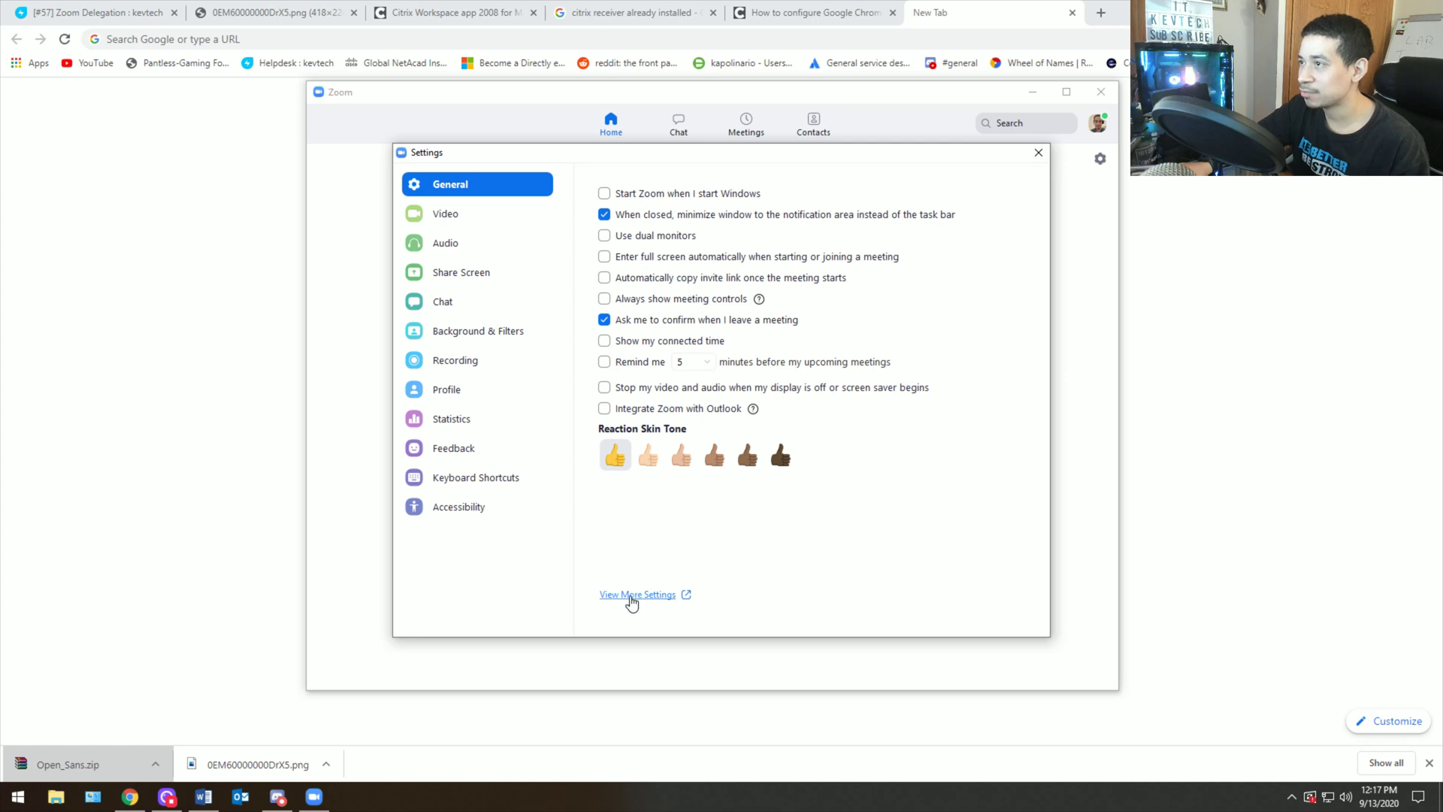
Step: Open View More Settings on the web, close the desktop Settings window, and sign in with Google
{"action": "left_click", "coordinate": [631, 597]}
{"action": "left_click", "coordinate": [1037, 154]}
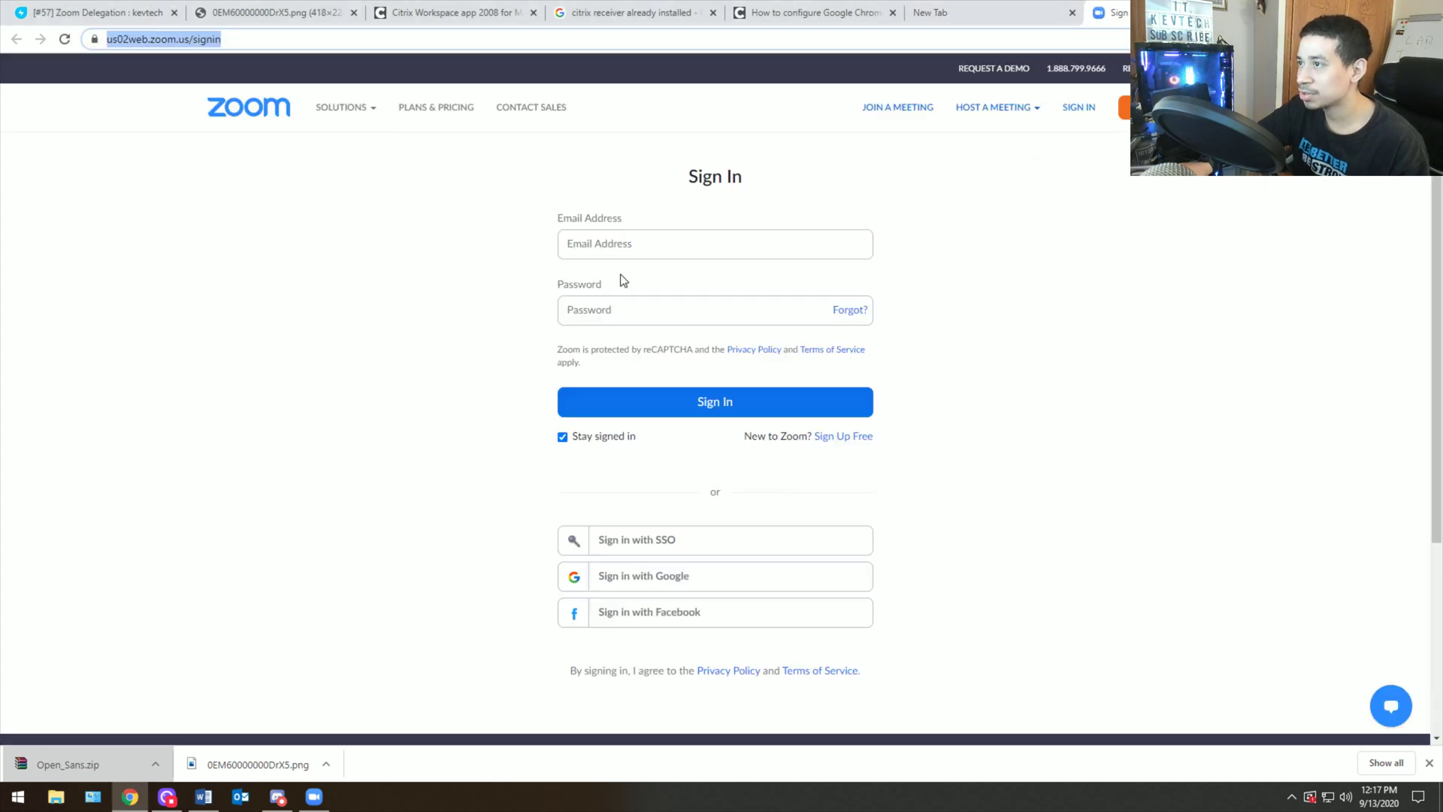
{"action": "left_click", "coordinate": [631, 583]}
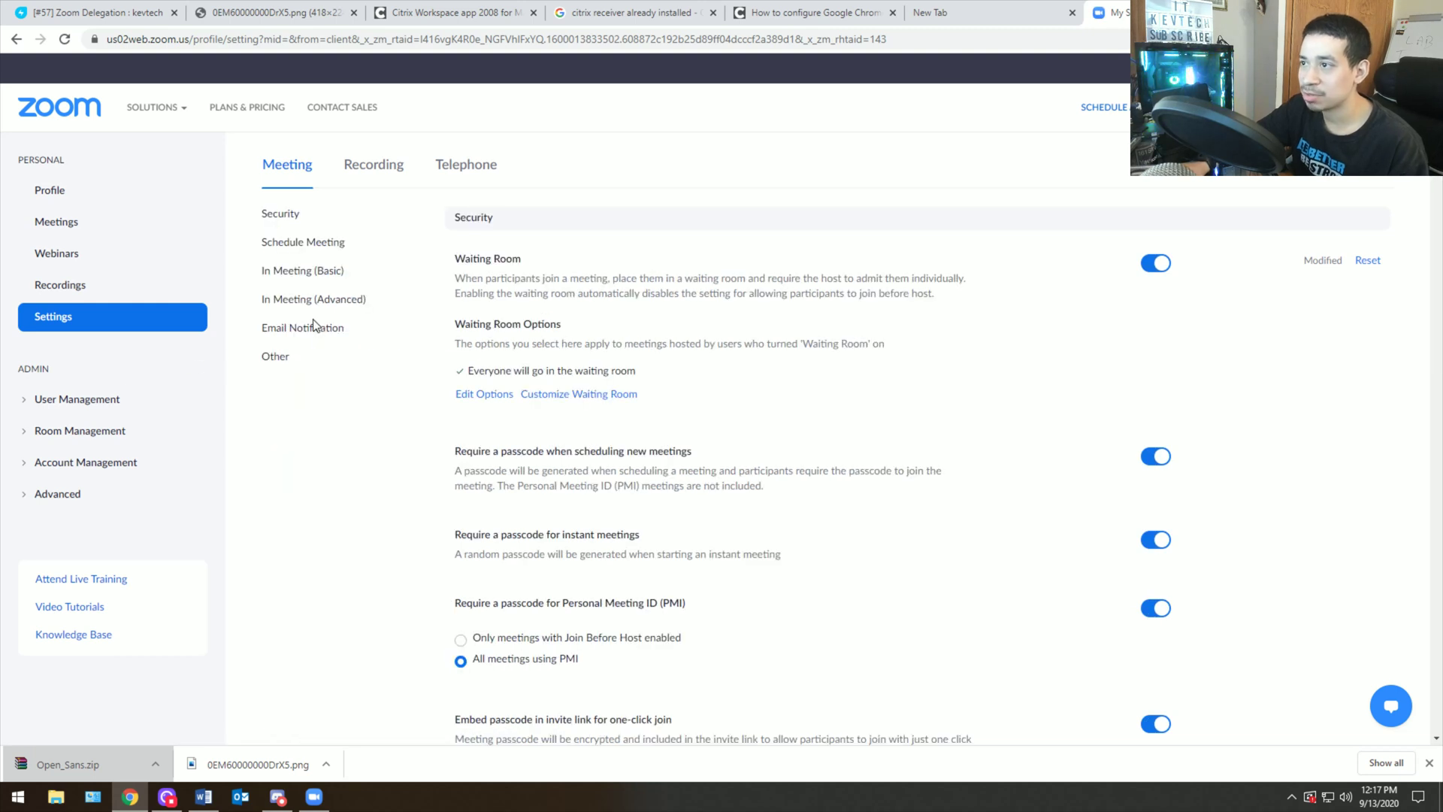
Step: Jump to Email Notification in the Meeting settings and scroll through the page
{"action": "left_click", "coordinate": [300, 327]}
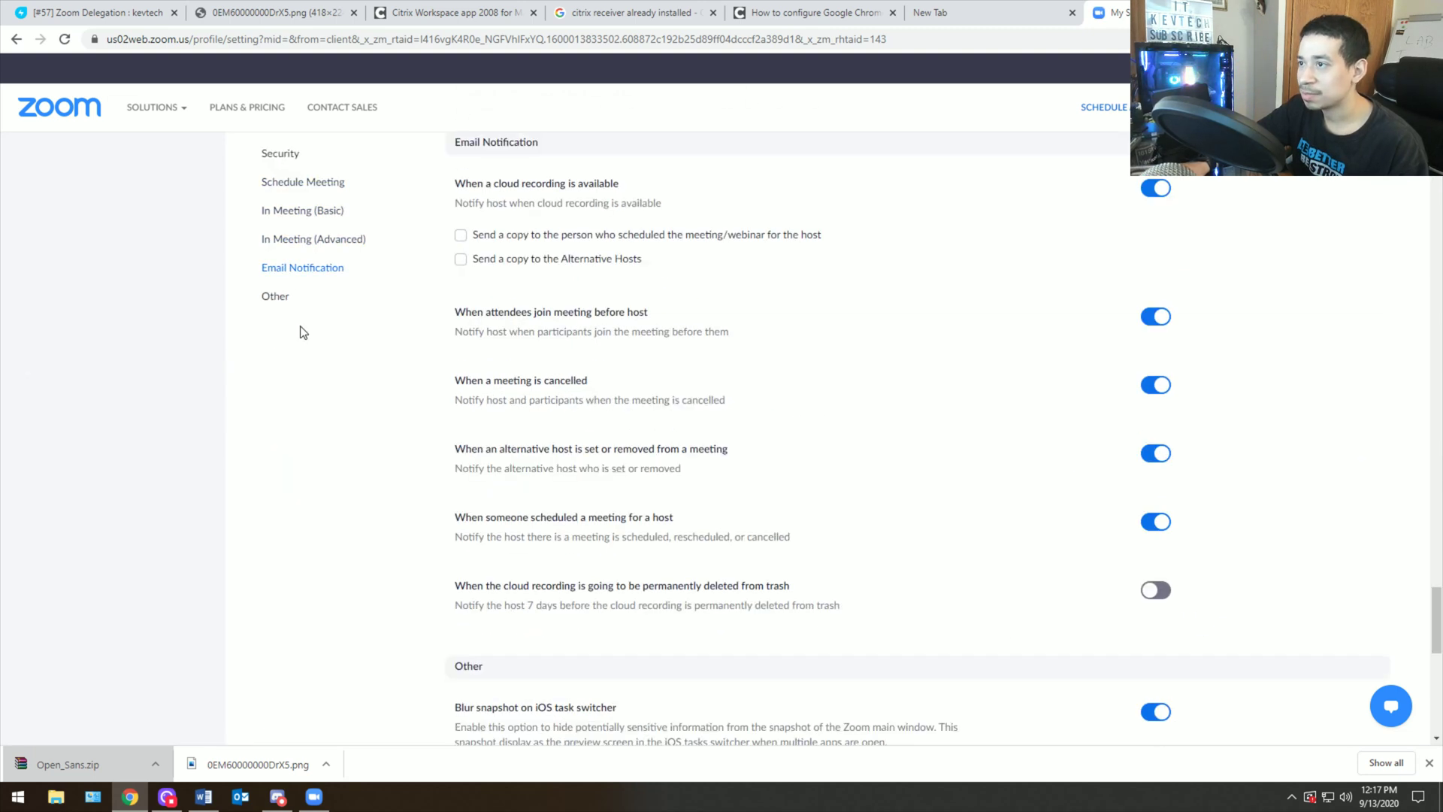
{"action": "scroll", "coordinate": [349, 361], "scroll_direction": "down", "scroll_amount": 10}
{"action": "scroll", "coordinate": [353, 372], "scroll_direction": "up", "scroll_amount": 4}
{"action": "scroll", "coordinate": [353, 372], "scroll_direction": "up", "scroll_amount": 10}
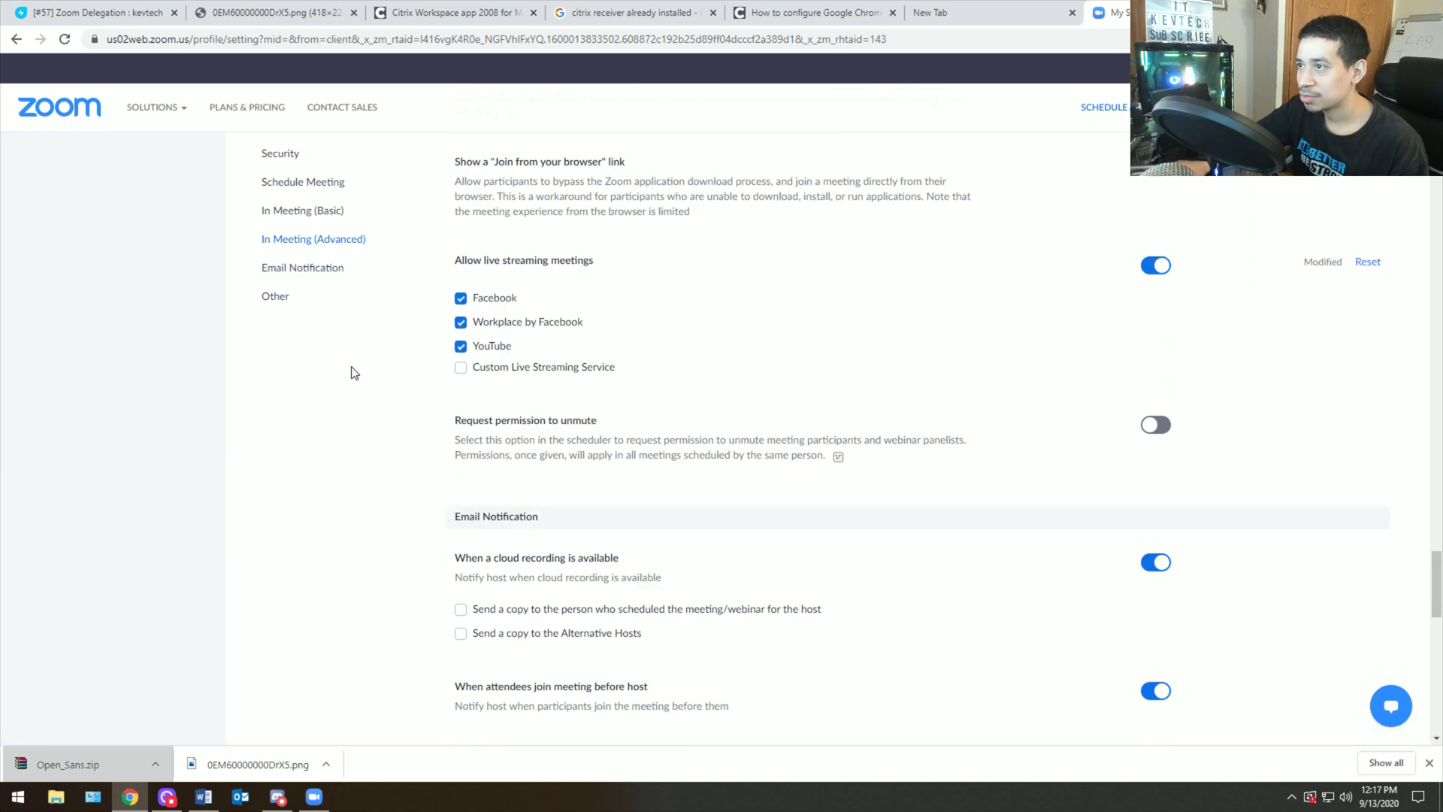
{"action": "scroll", "coordinate": [353, 372], "scroll_direction": "down", "scroll_amount": 4}
{"action": "scroll", "coordinate": [353, 372], "scroll_direction": "down", "scroll_amount": 4}
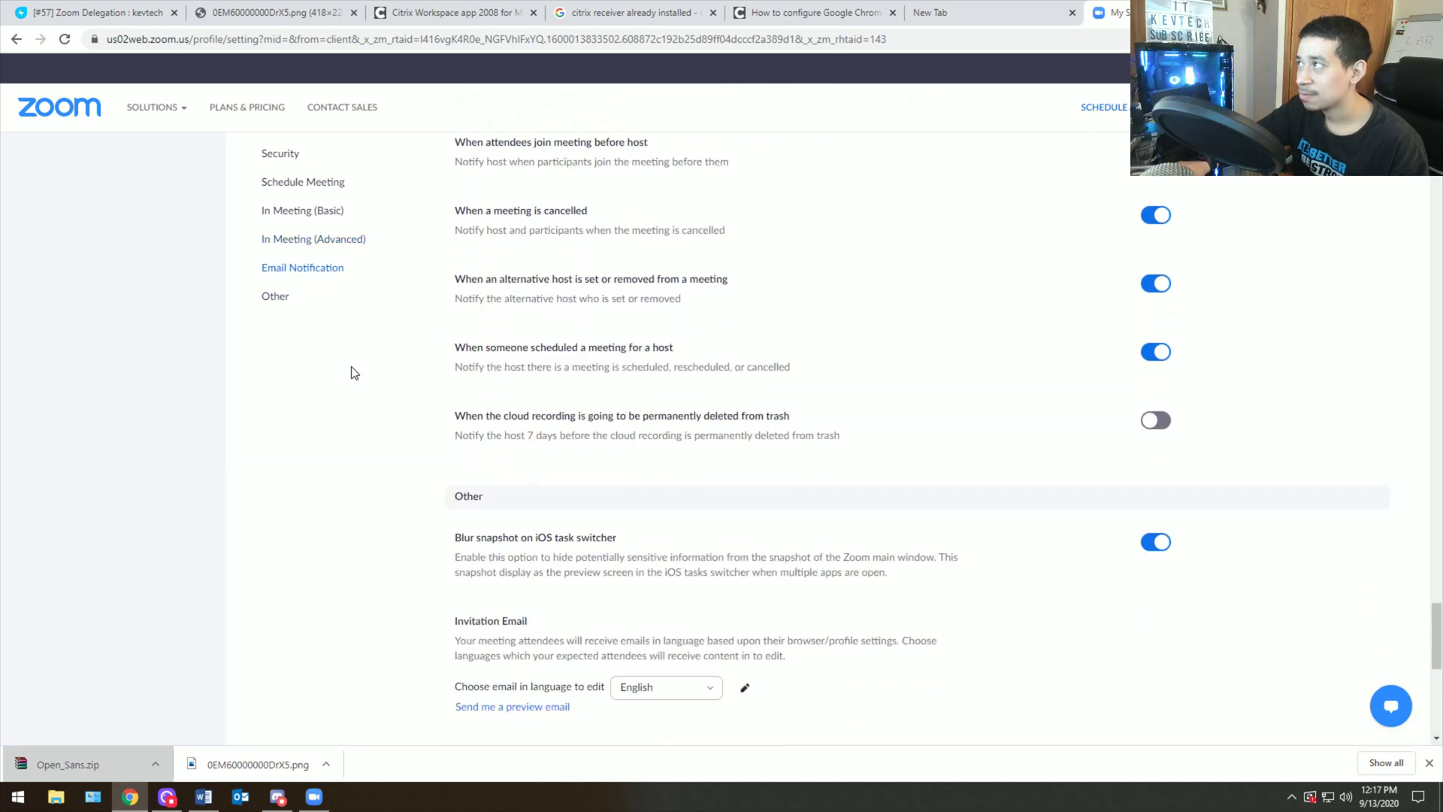
{"action": "scroll", "coordinate": [353, 372], "scroll_direction": "down", "scroll_amount": 1}
{"action": "scroll", "coordinate": [353, 372], "scroll_direction": "up", "scroll_amount": 15}
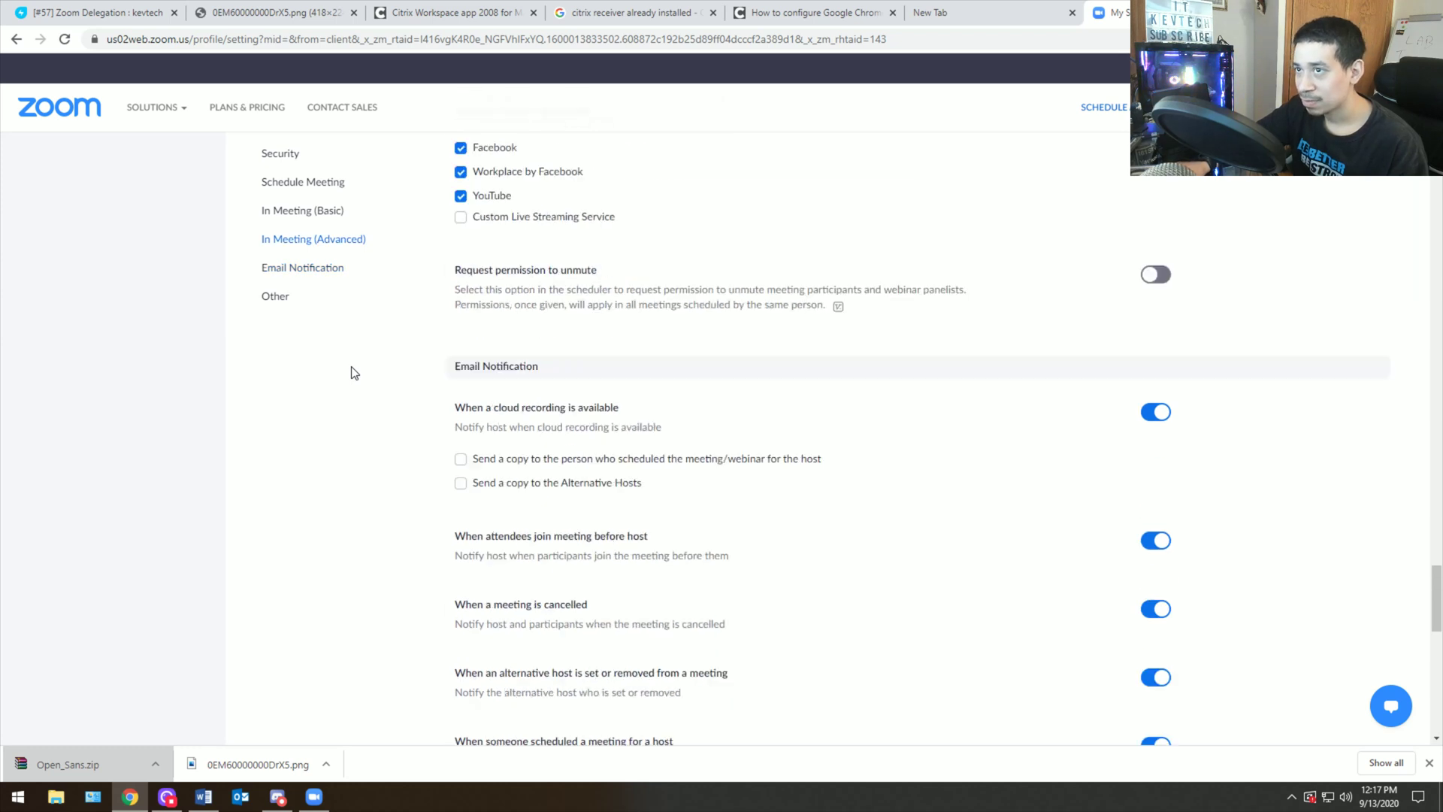
{"action": "scroll", "coordinate": [353, 372], "scroll_direction": "up", "scroll_amount": 20}
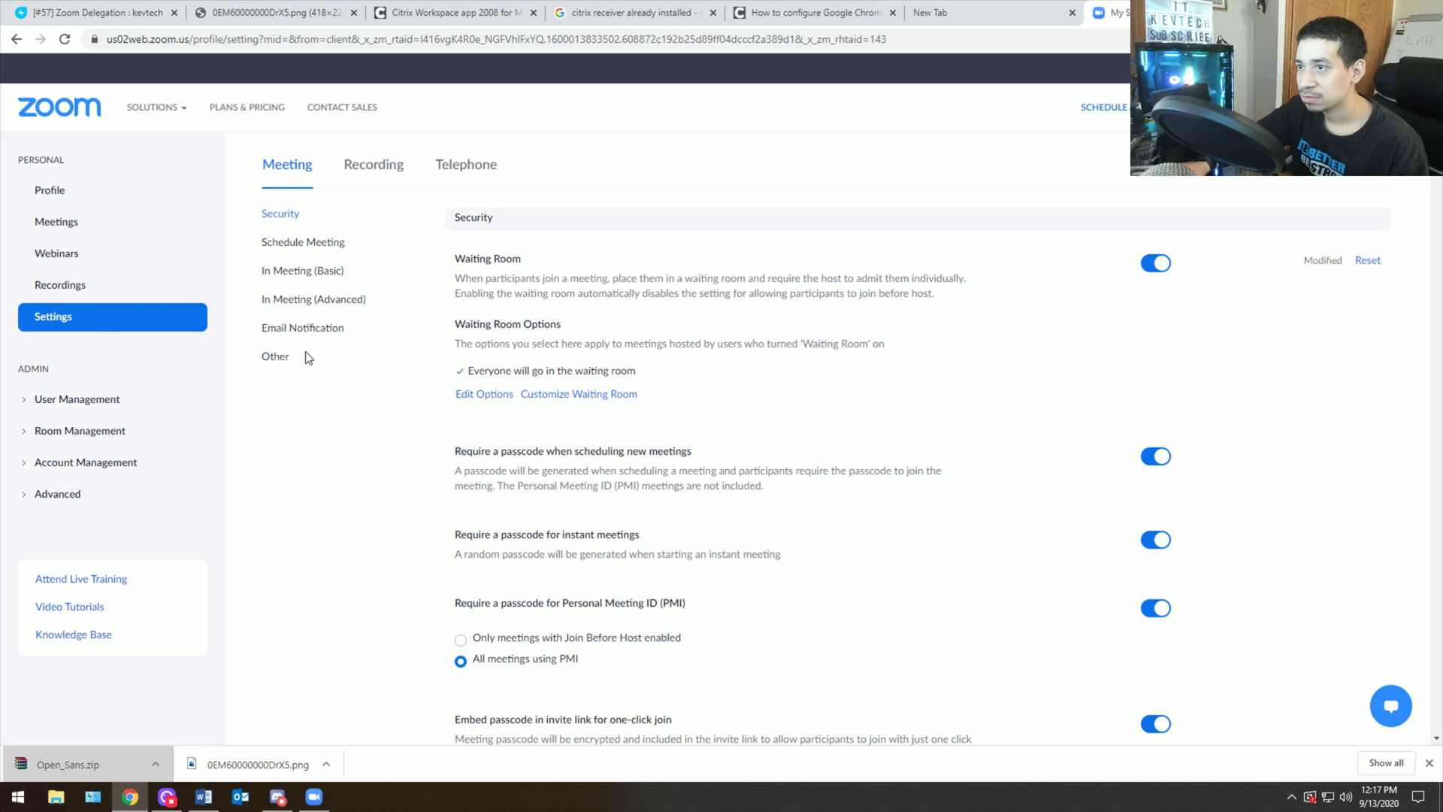
Step: Go to the Other section and read the Schedule Privilege setting and its paid-plan requirement
{"action": "left_click", "coordinate": [275, 357]}
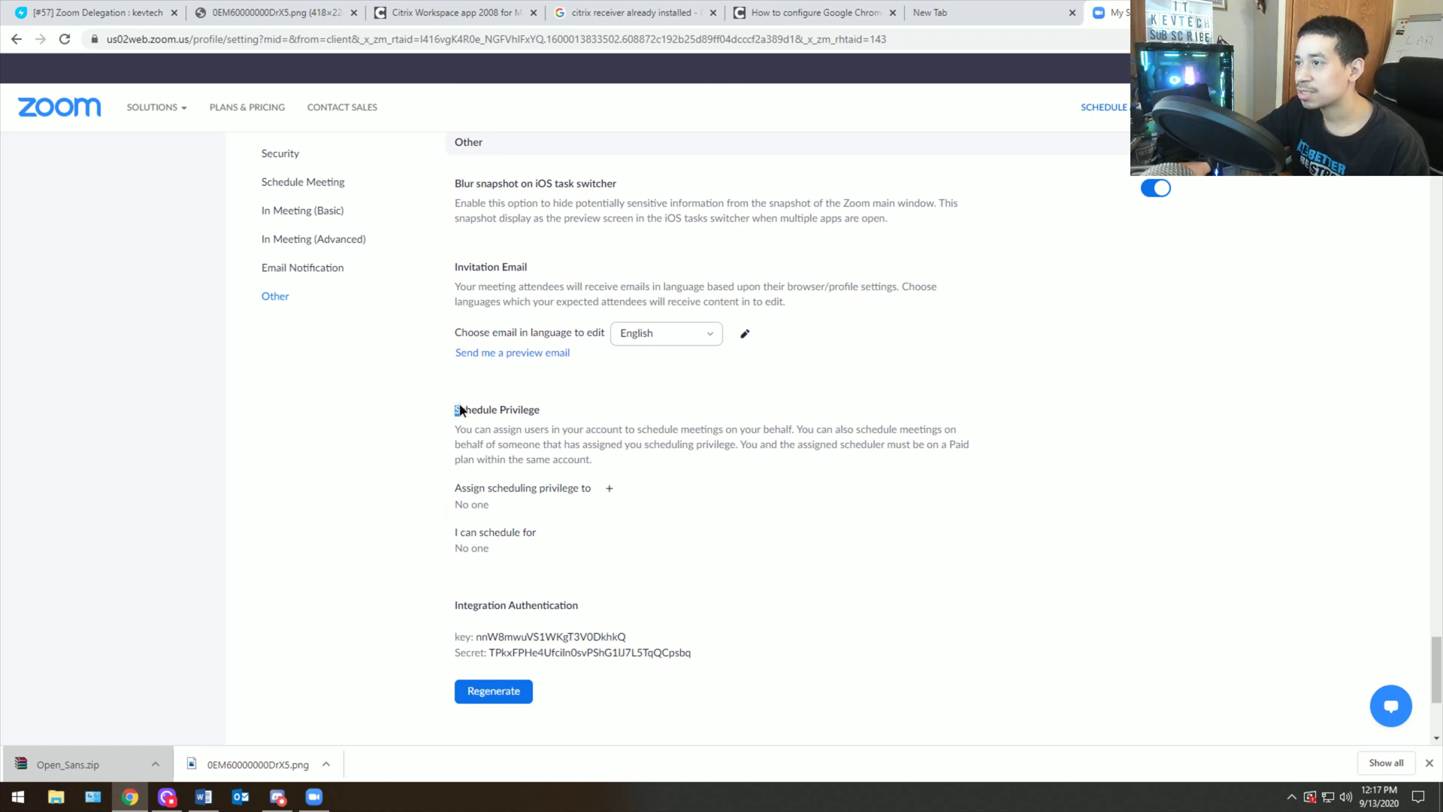
{"action": "left_click_drag", "start_coordinate": [460, 410], "coordinate": [962, 430]}
{"action": "left_click", "coordinate": [484, 421]}
{"action": "left_click", "coordinate": [871, 428]}
{"action": "left_click", "coordinate": [558, 430]}
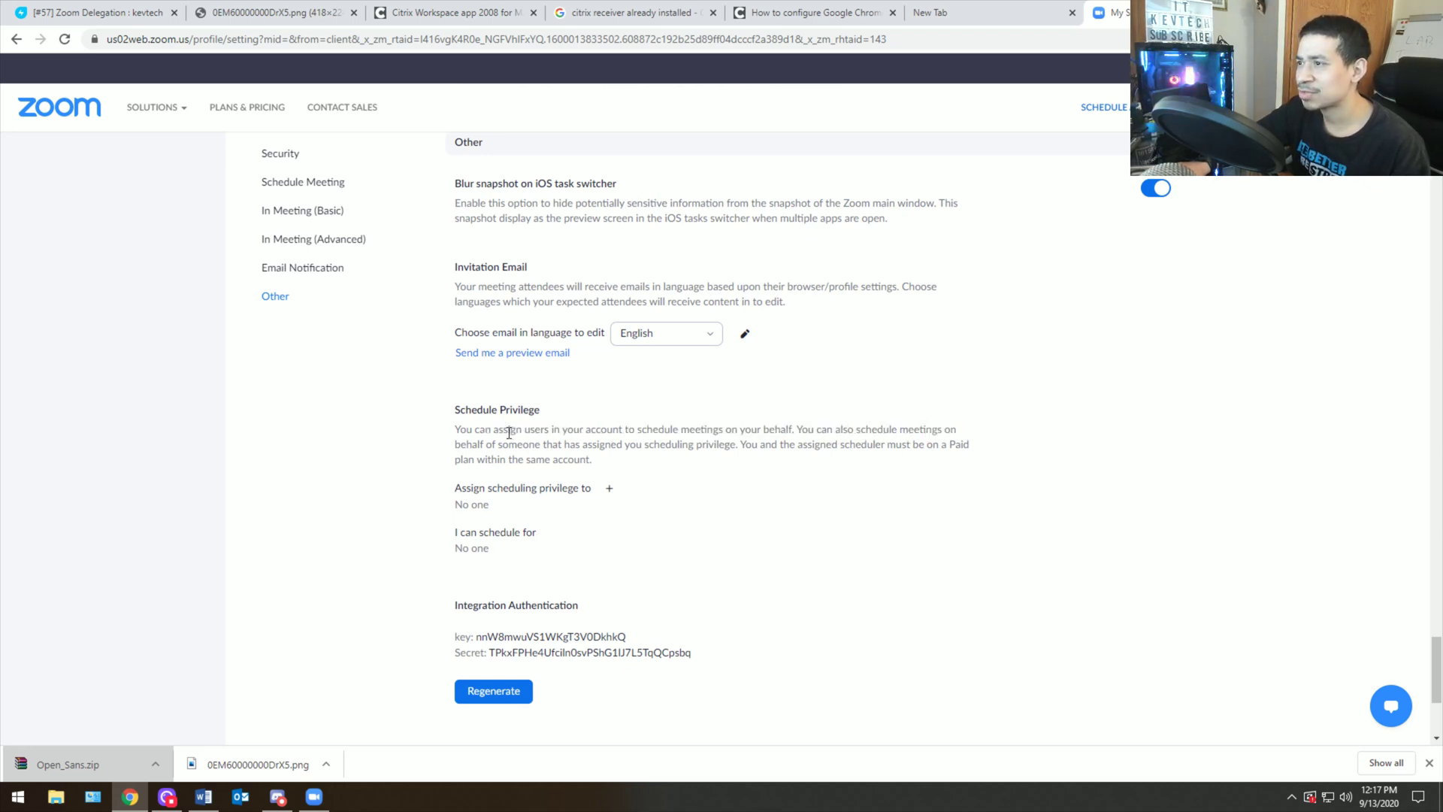
{"action": "left_click_drag", "start_coordinate": [636, 444], "coordinate": [827, 444]}
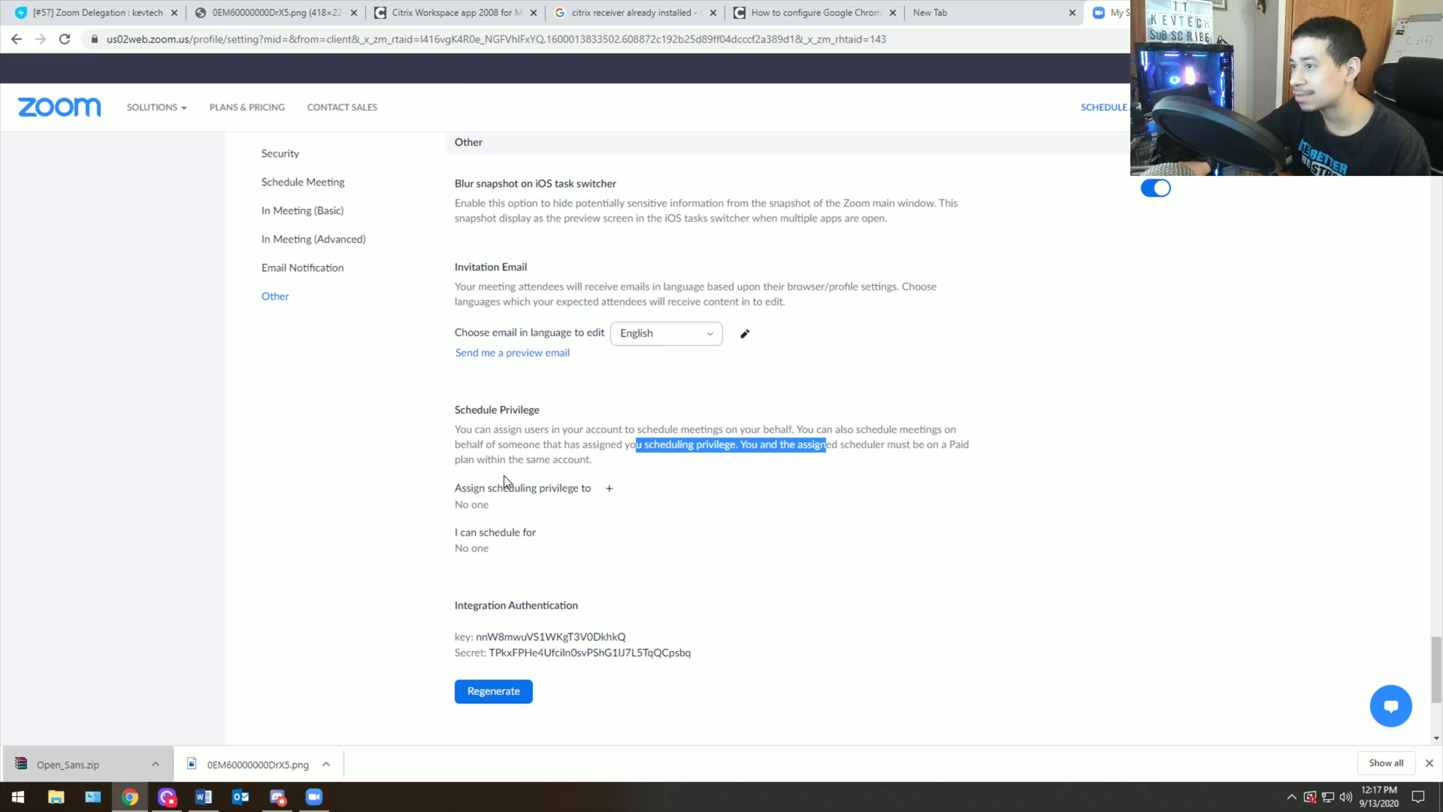
Step: Open and cancel the 'Assign scheduling privilege to' form, then bring the Zoom desktop app forward
{"action": "left_click", "coordinate": [609, 488]}
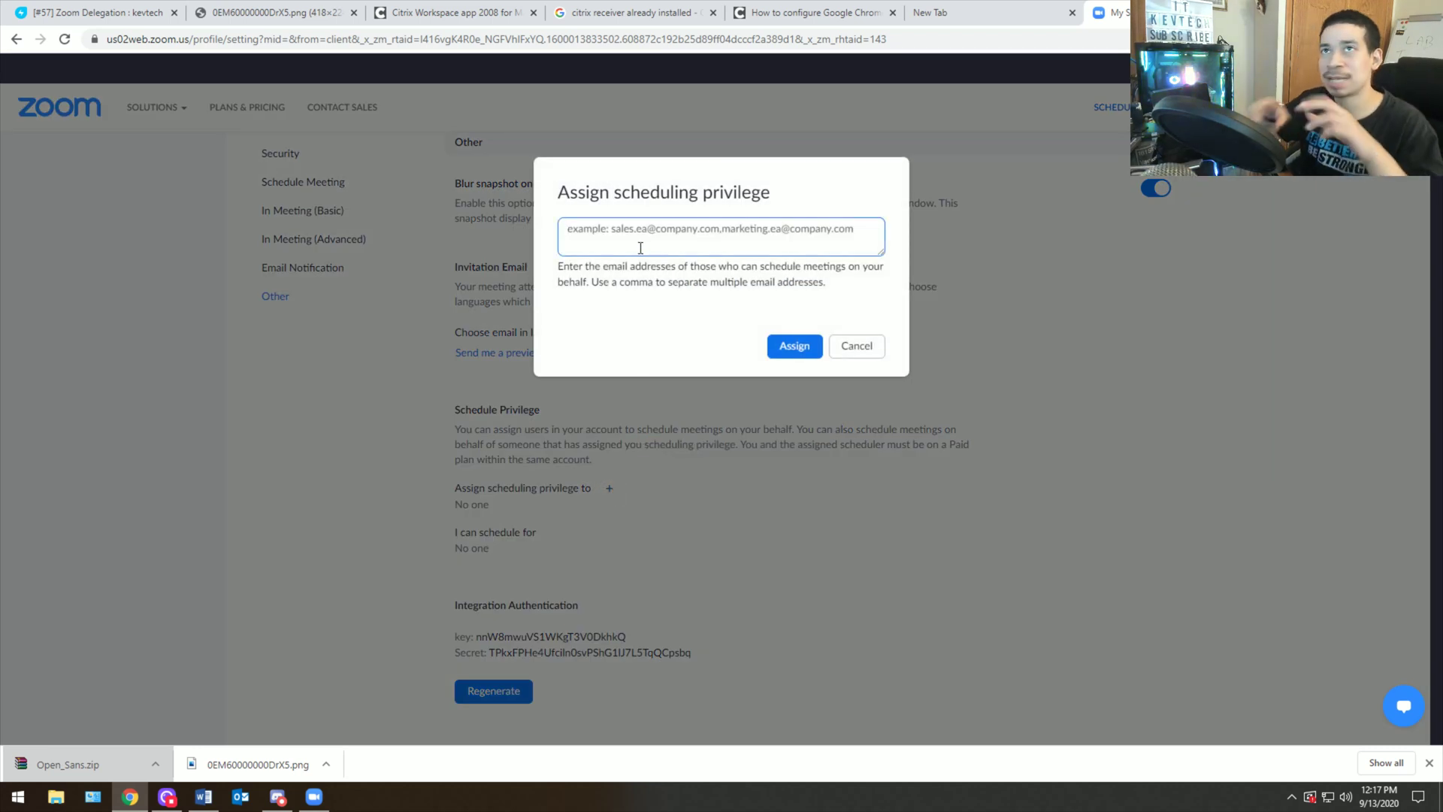
{"action": "left_click", "coordinate": [868, 347]}
{"action": "scroll", "coordinate": [474, 566], "scroll_direction": "up", "scroll_amount": 10}
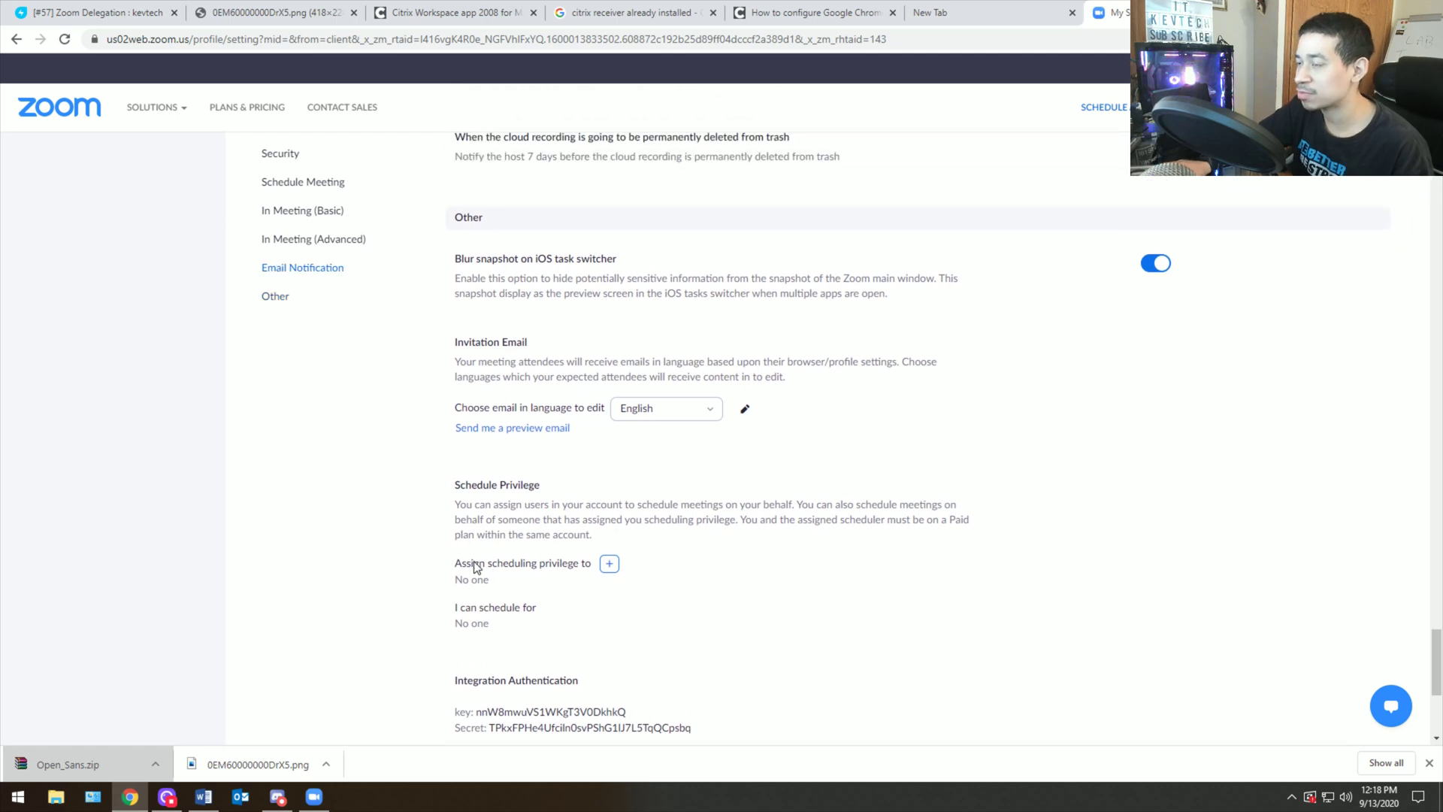
{"action": "scroll", "coordinate": [475, 561], "scroll_direction": "up", "scroll_amount": 15}
{"action": "left_click", "coordinate": [329, 794]}
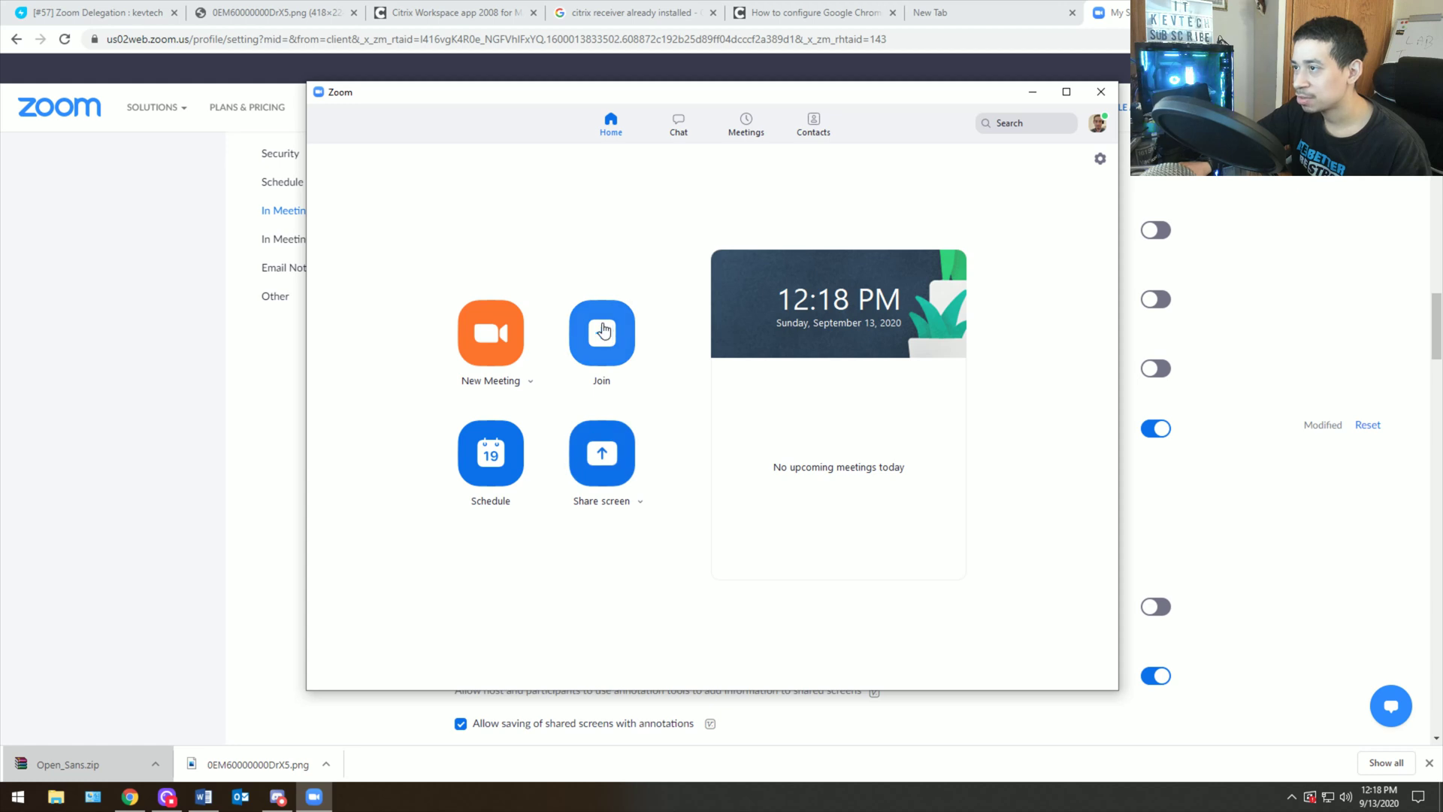
Step: Open Zoom's Schedule Meeting form, expand Advanced Options to see Alternative hosts, then close it unsaved
{"action": "left_click", "coordinate": [525, 383]}
{"action": "left_click", "coordinate": [523, 381]}
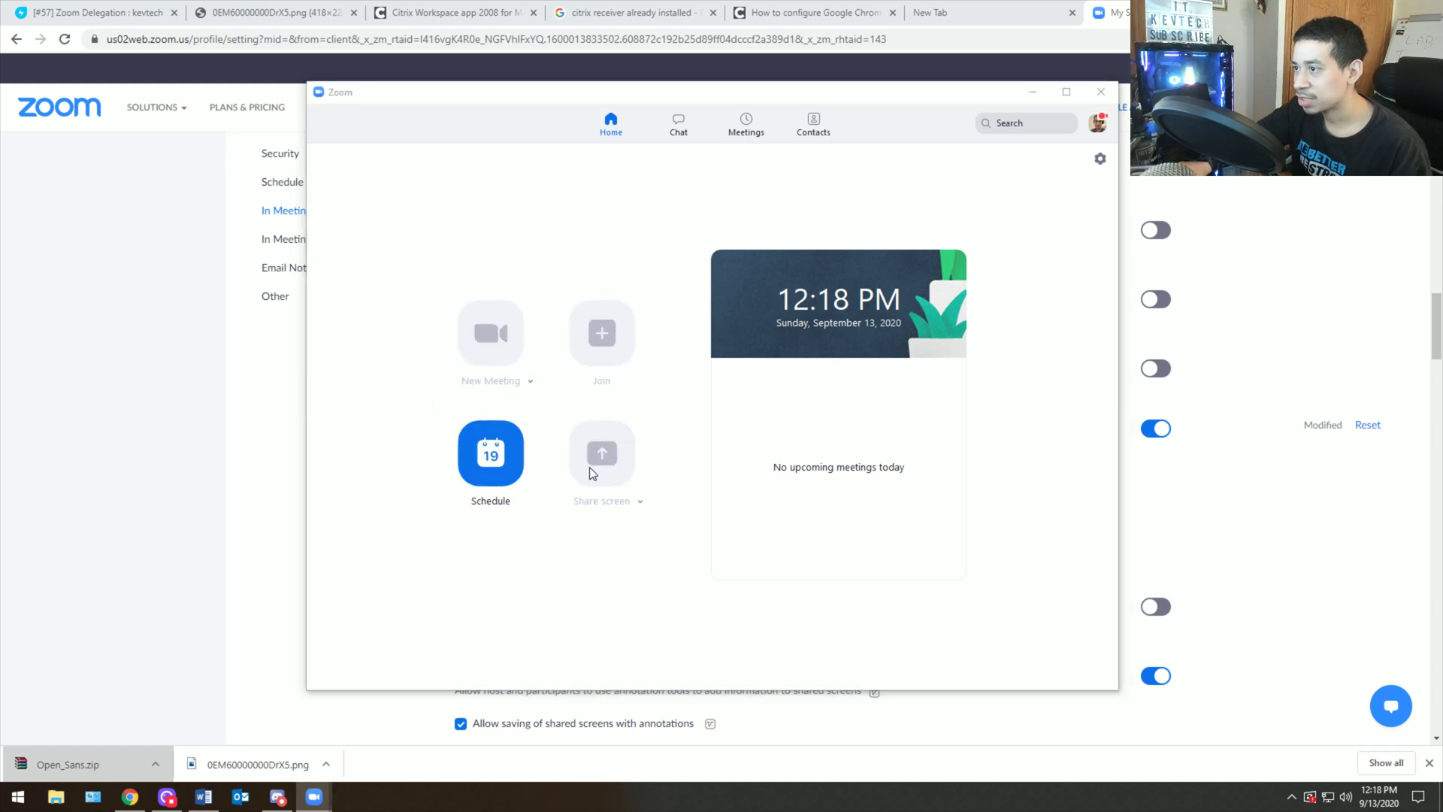
{"action": "left_click", "coordinate": [501, 462]}
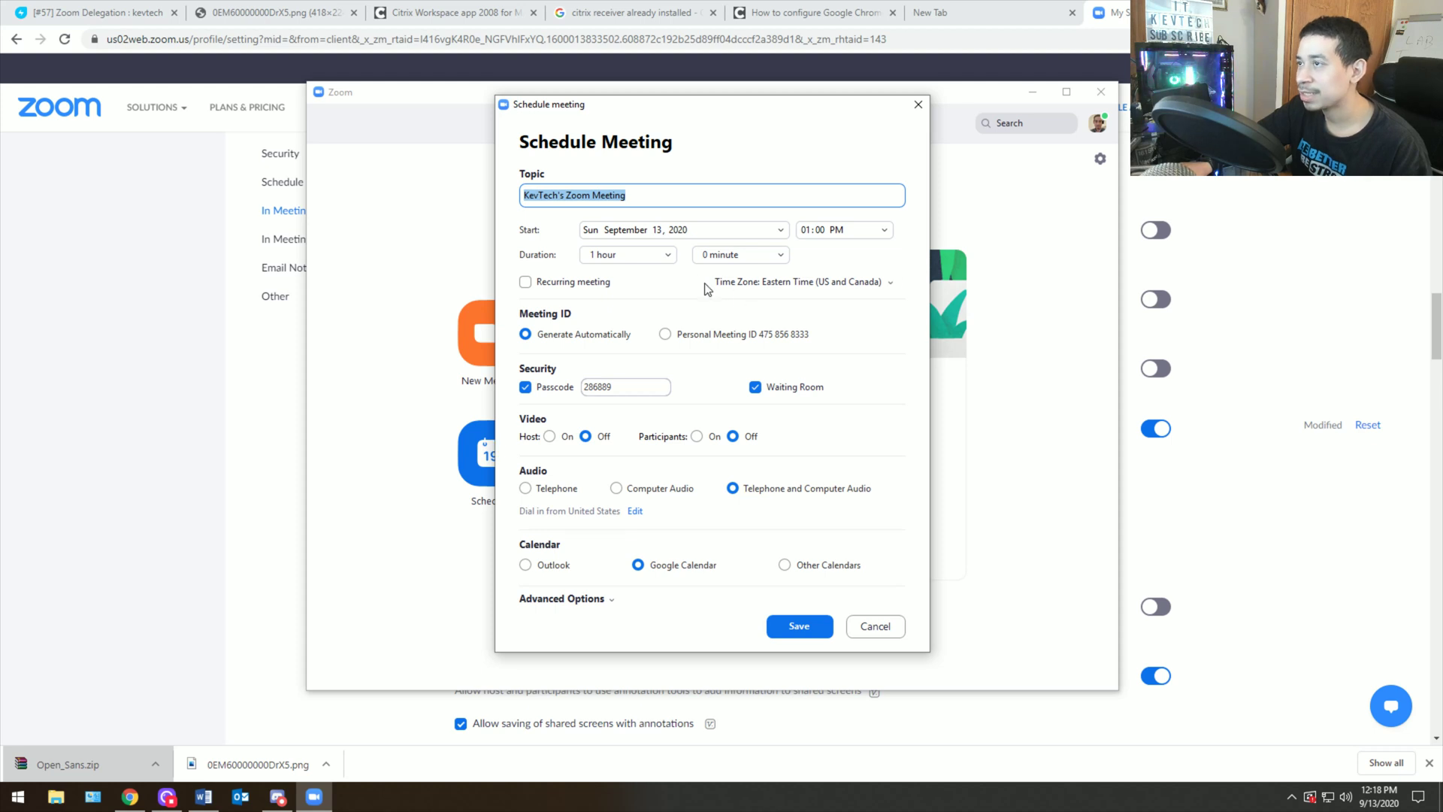
{"action": "left_click", "coordinate": [563, 601]}
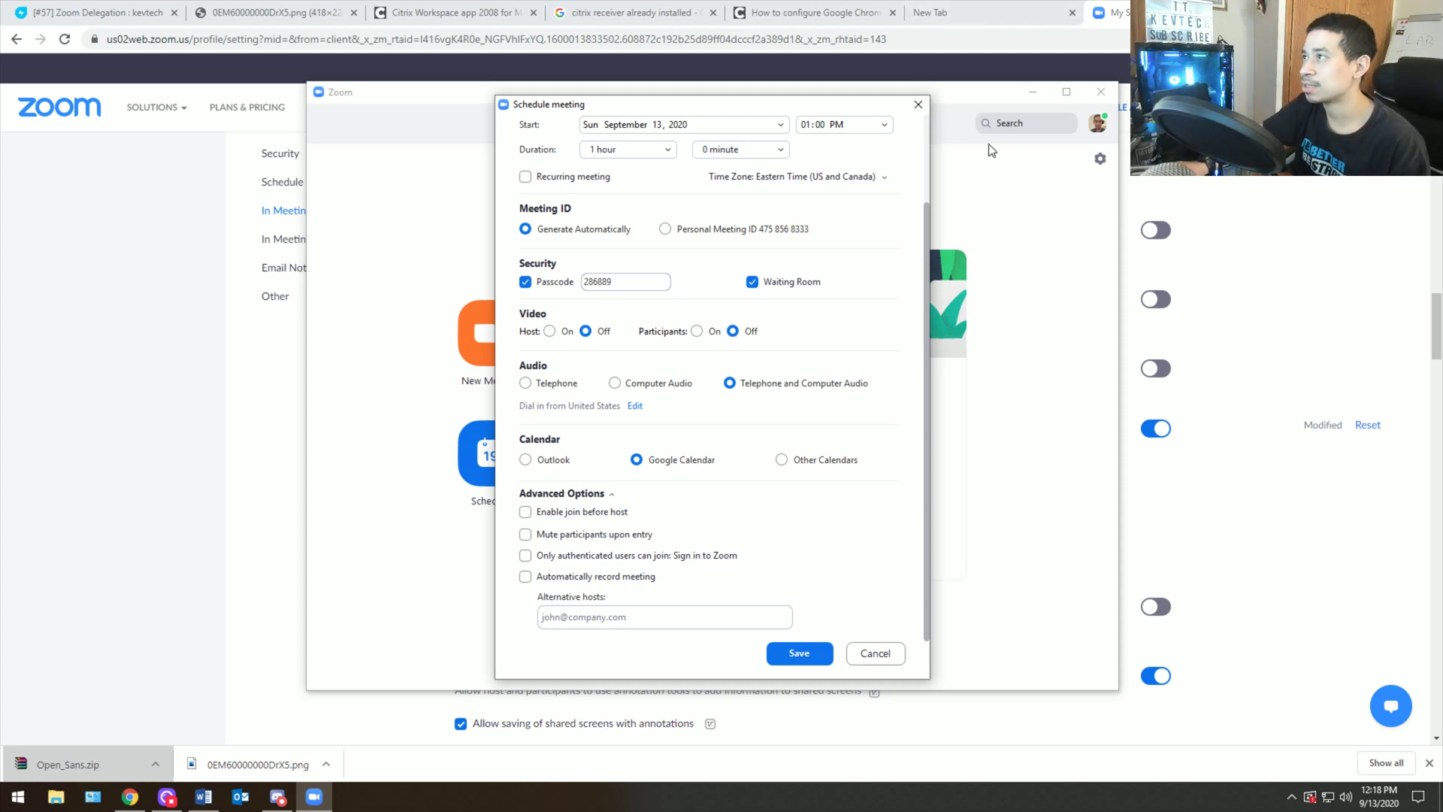
{"action": "key", "text": "Escape"}
Step: Close the Zoom desktop window and the Zoom web portal tab with Ctrl+W
{"action": "left_click", "coordinate": [1099, 91]}
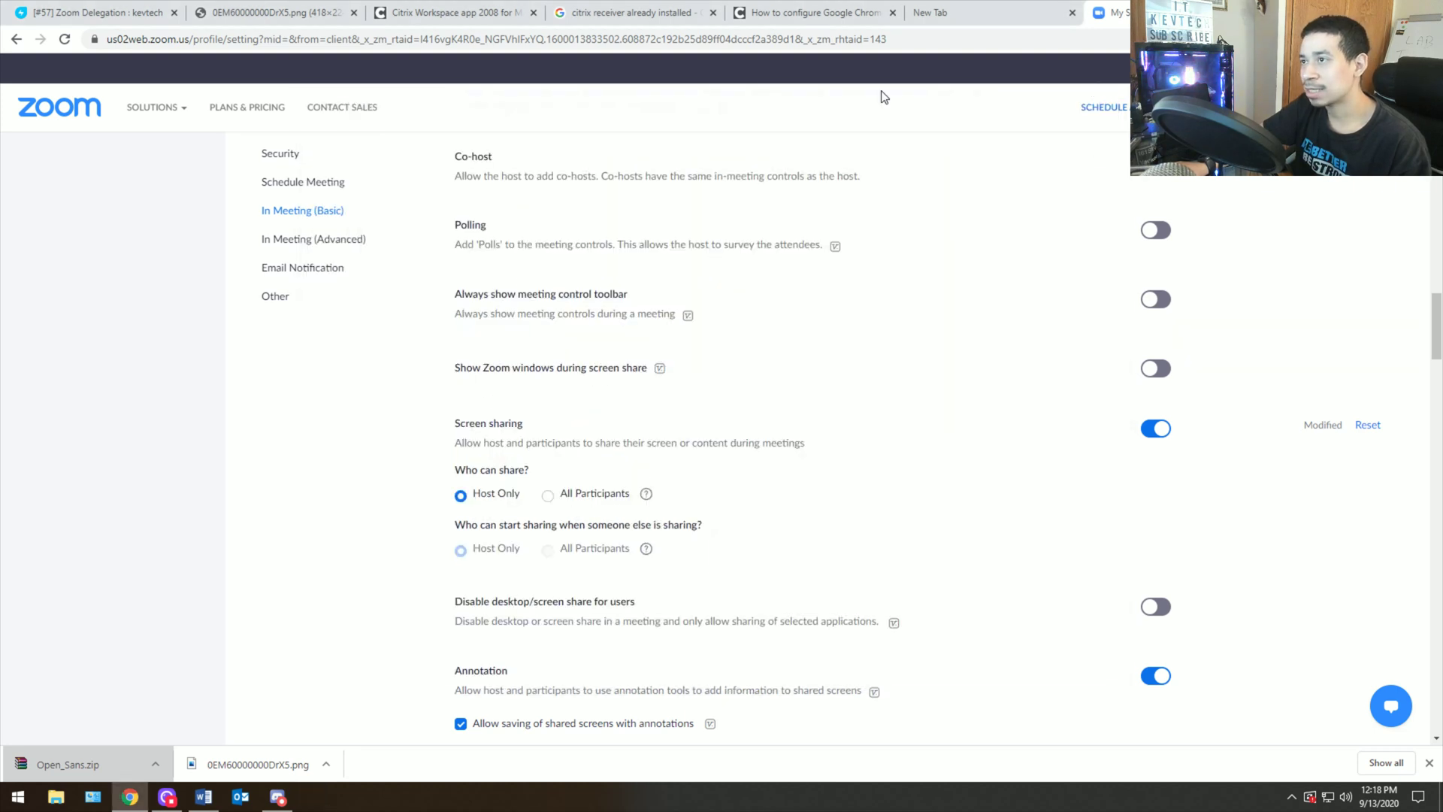
{"action": "key", "text": "ctrl+w"}
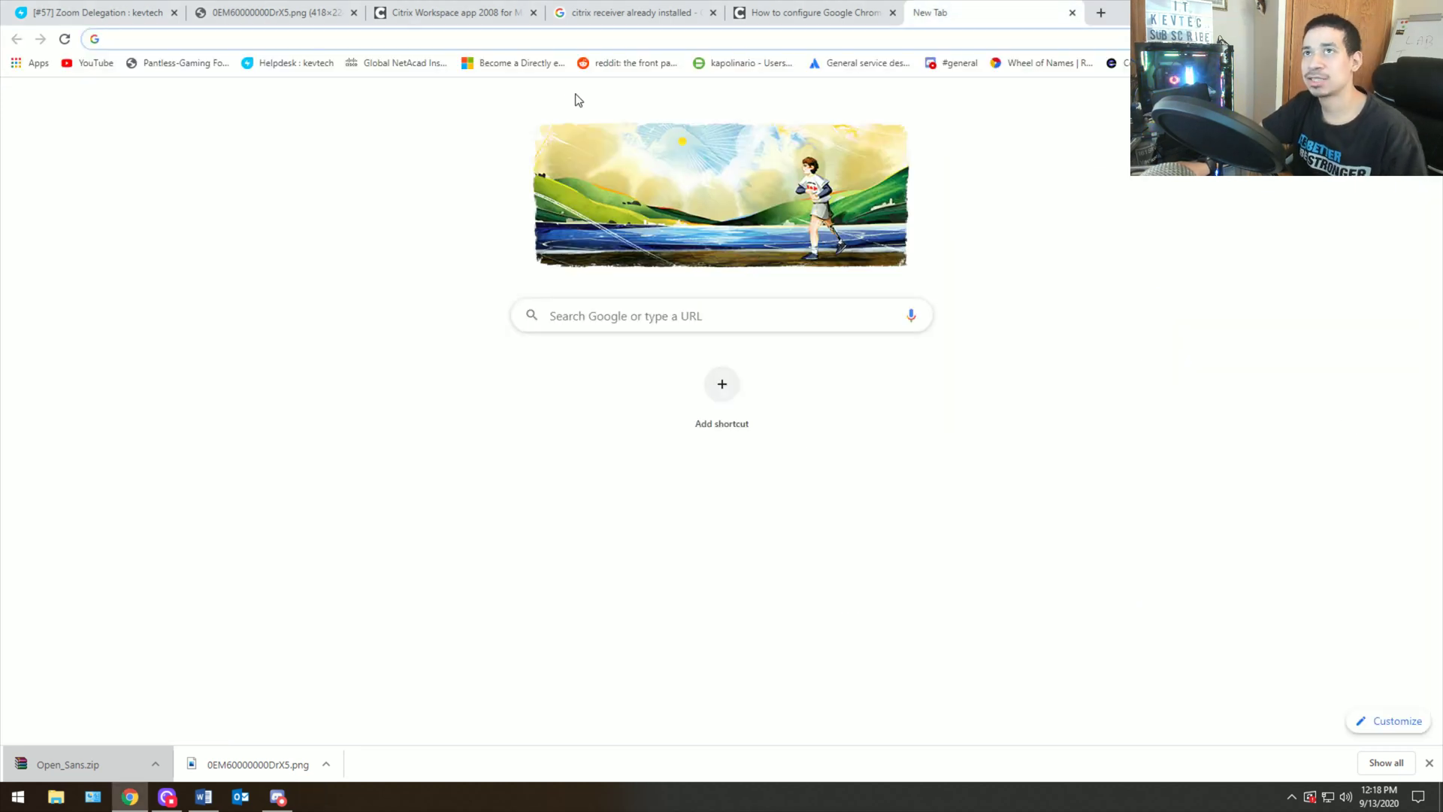